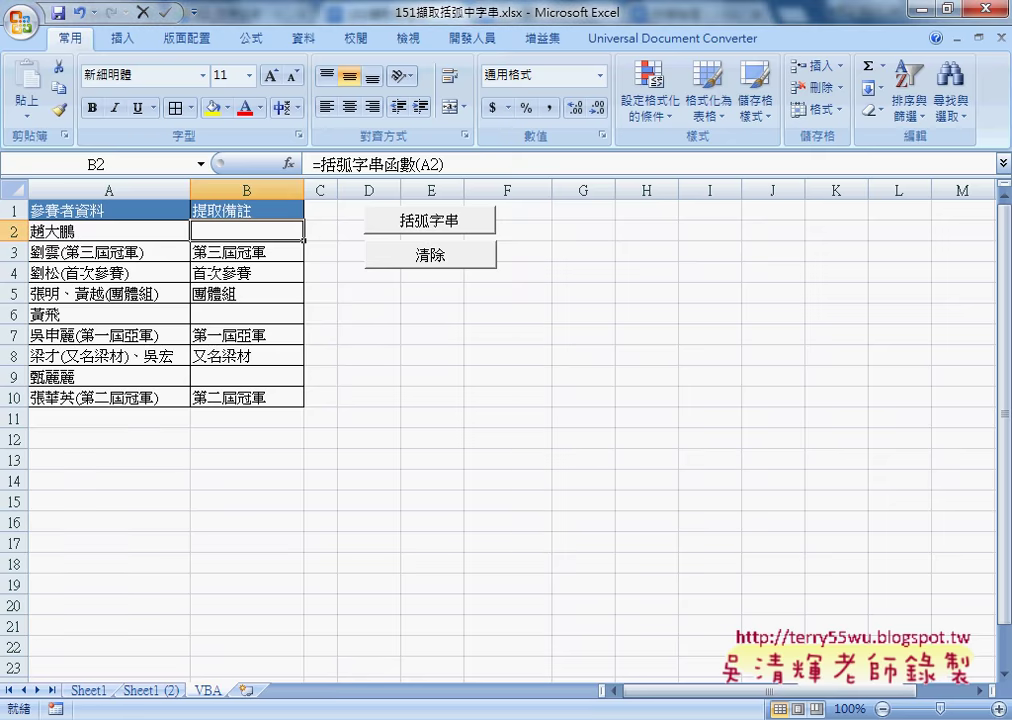
Step: Open the Visual Basic editor, widen the Project pane, and select Module1's 括弧字串函數 function code
left_click(471, 38)
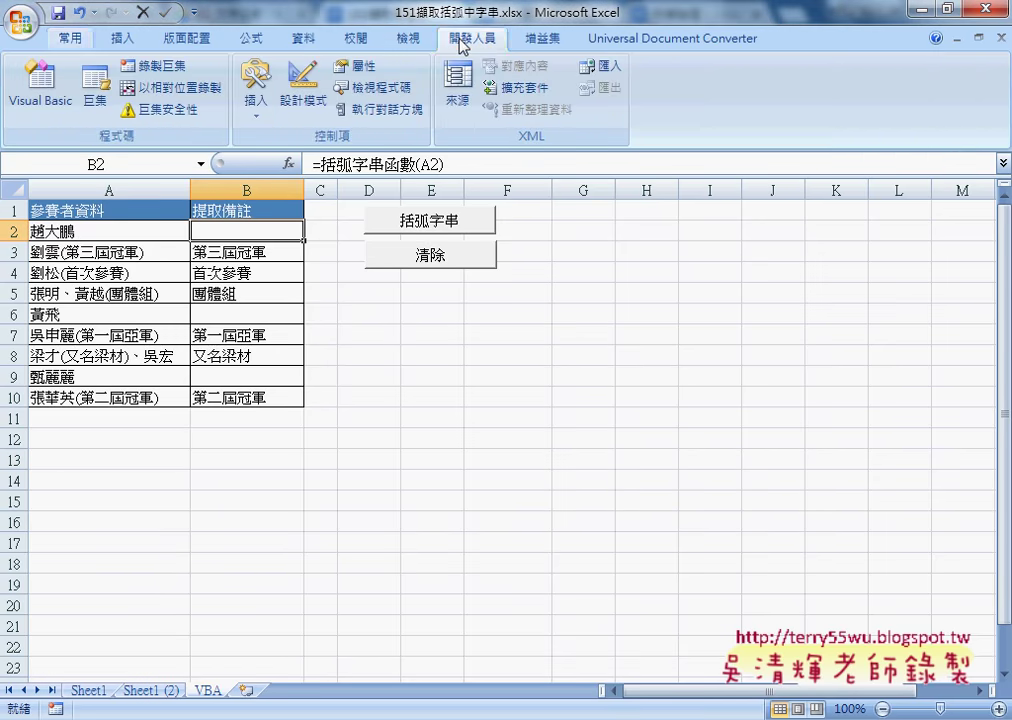
left_click(40, 100)
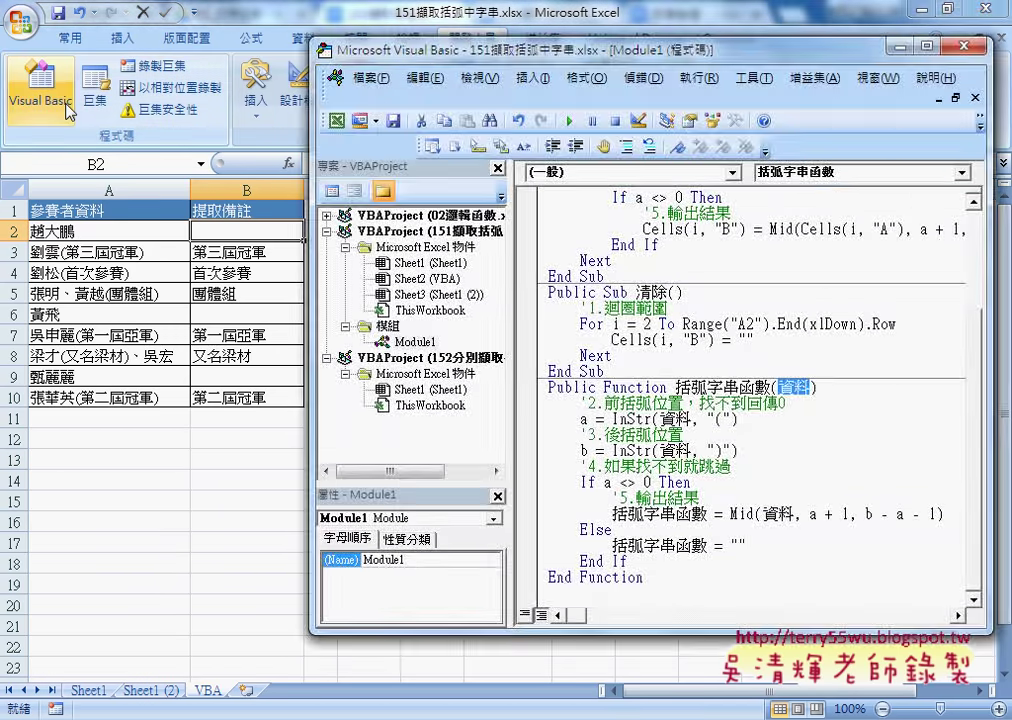
mouse_move(420, 50)
left_mouse_down()
mouse_move(212, 46)
mouse_move(332, 58)
left_mouse_up()
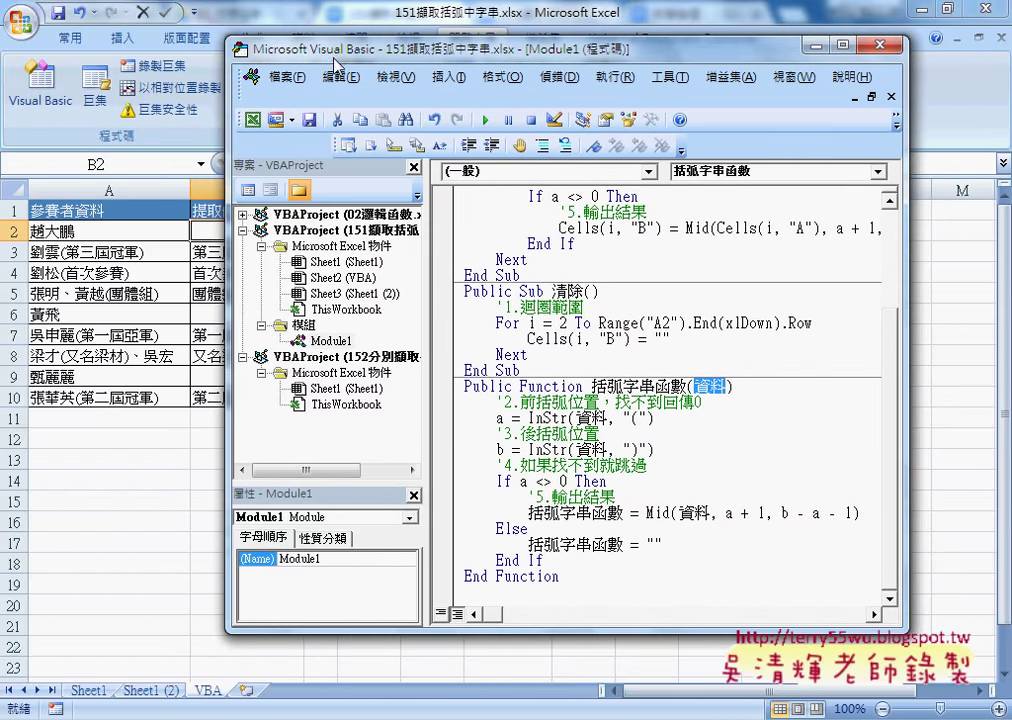
left_click_drag(427, 205, 497, 210)
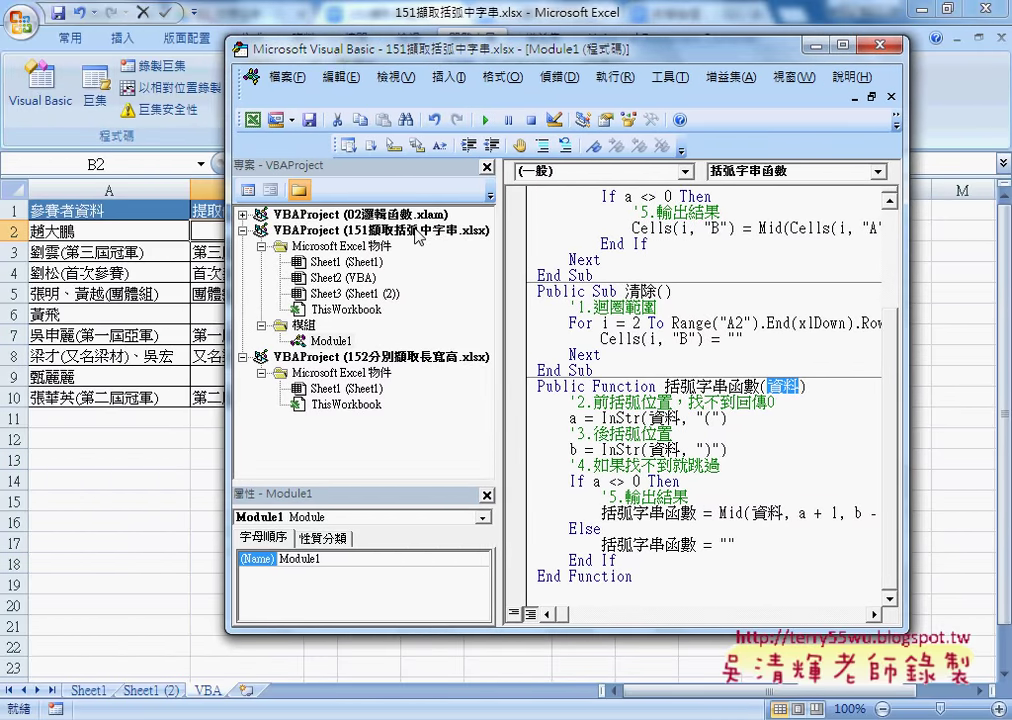
left_click(400, 232)
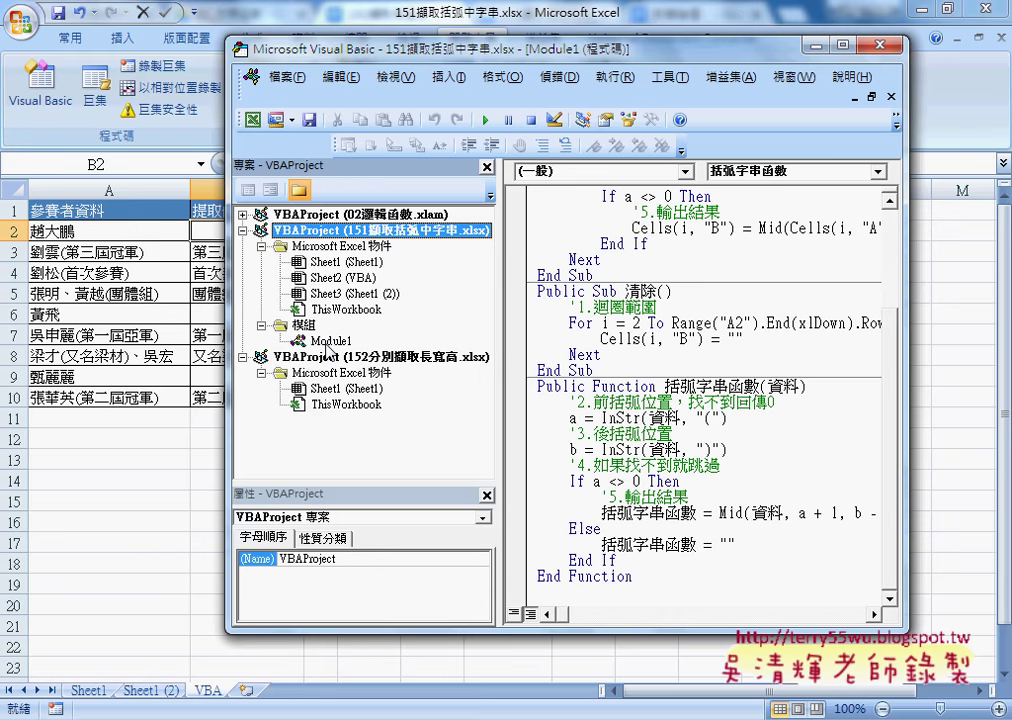
left_click_drag(666, 574, 520, 388)
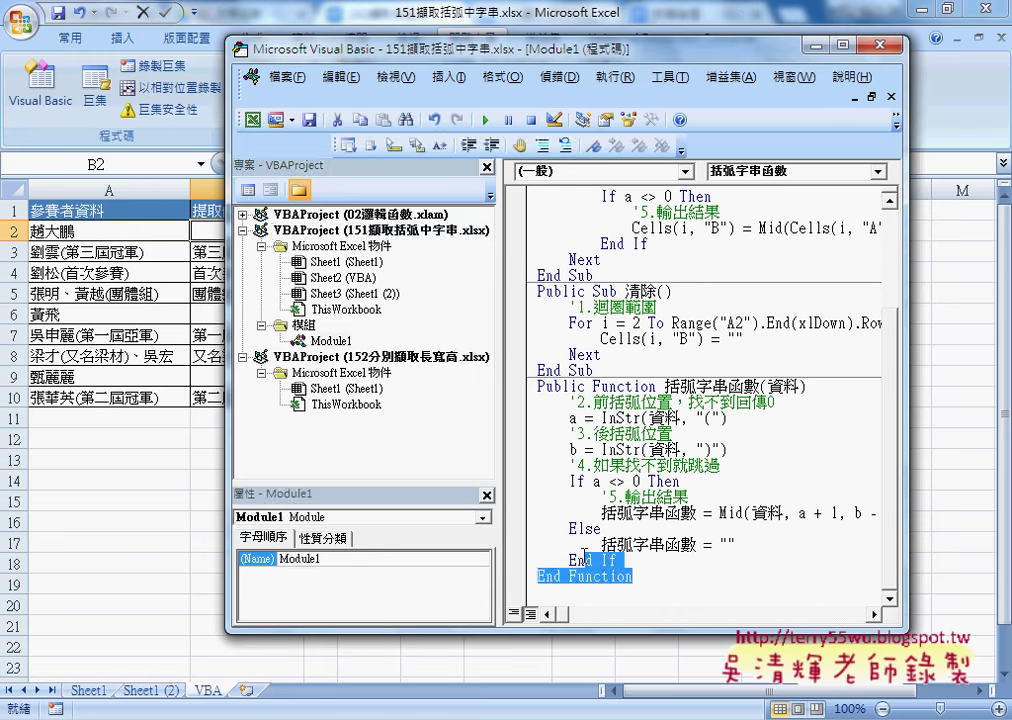
Step: Cut 括弧字串函數 from Module1, paste it into Sheet2's code, then select B2:B10 on the sheet
right_click(590, 413)
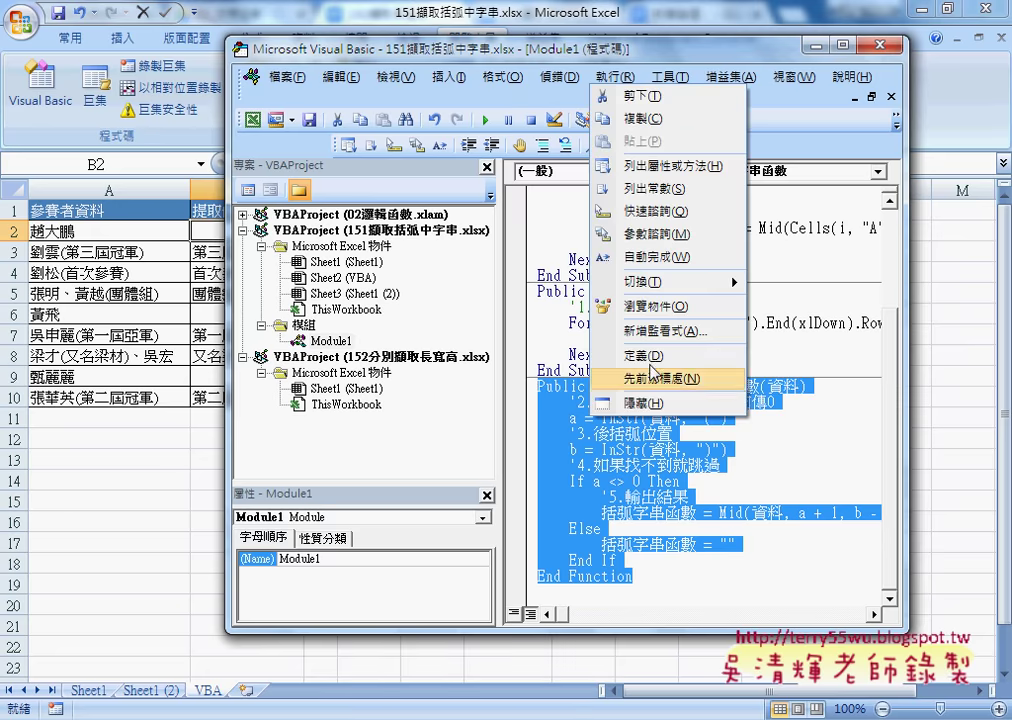
left_click(656, 104)
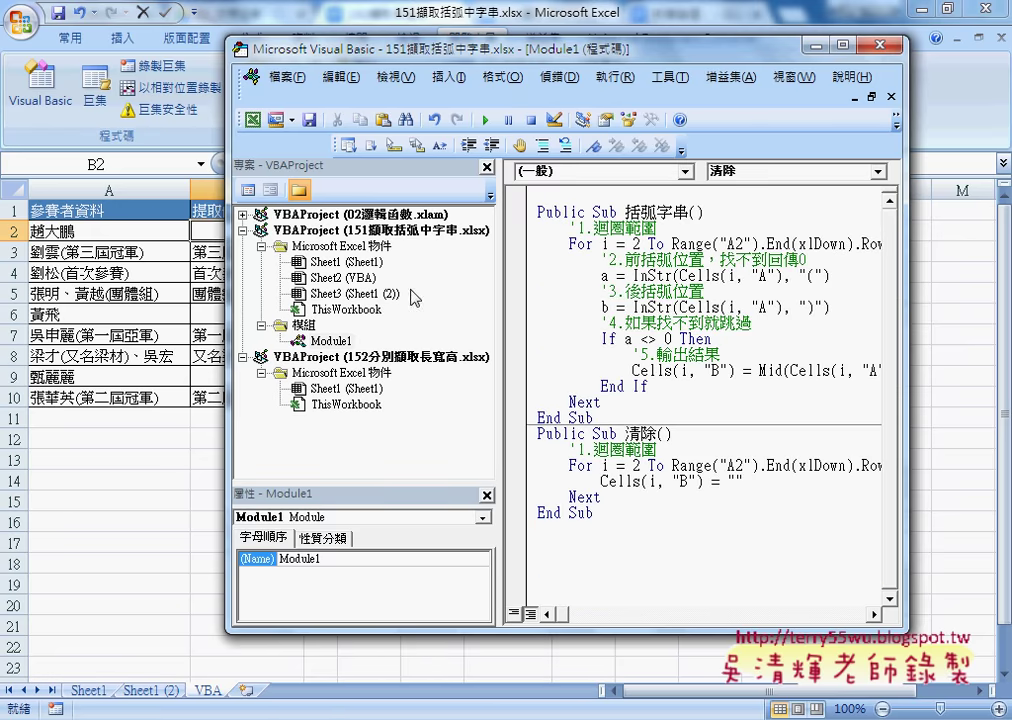
left_click(357, 279)
double_click(359, 279)
right_click(571, 287)
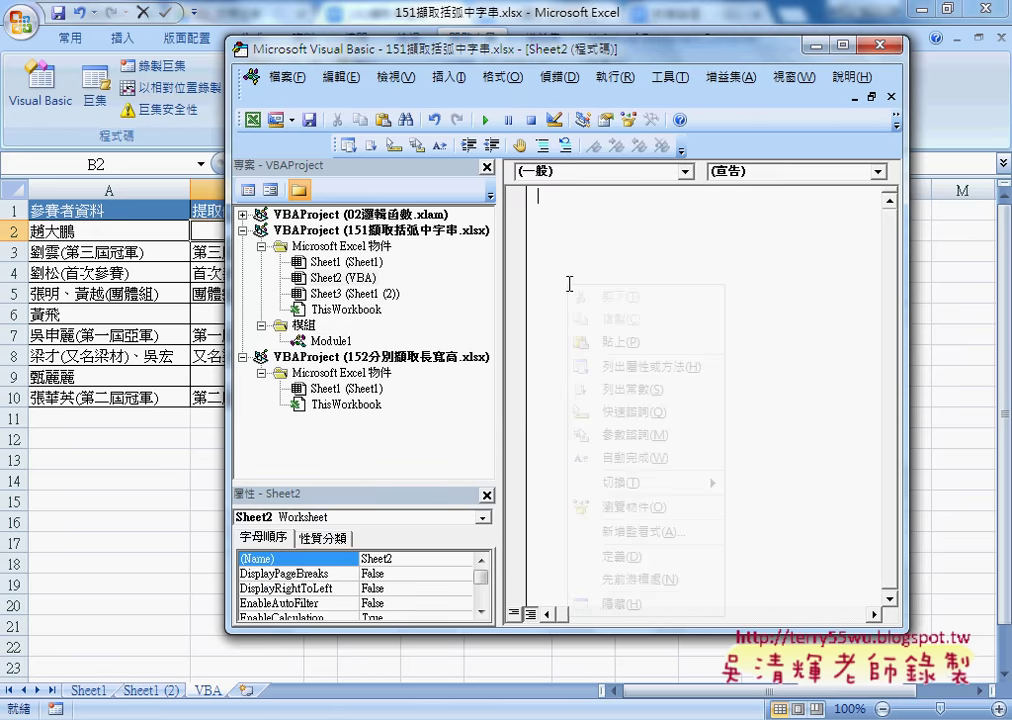
left_click(607, 341)
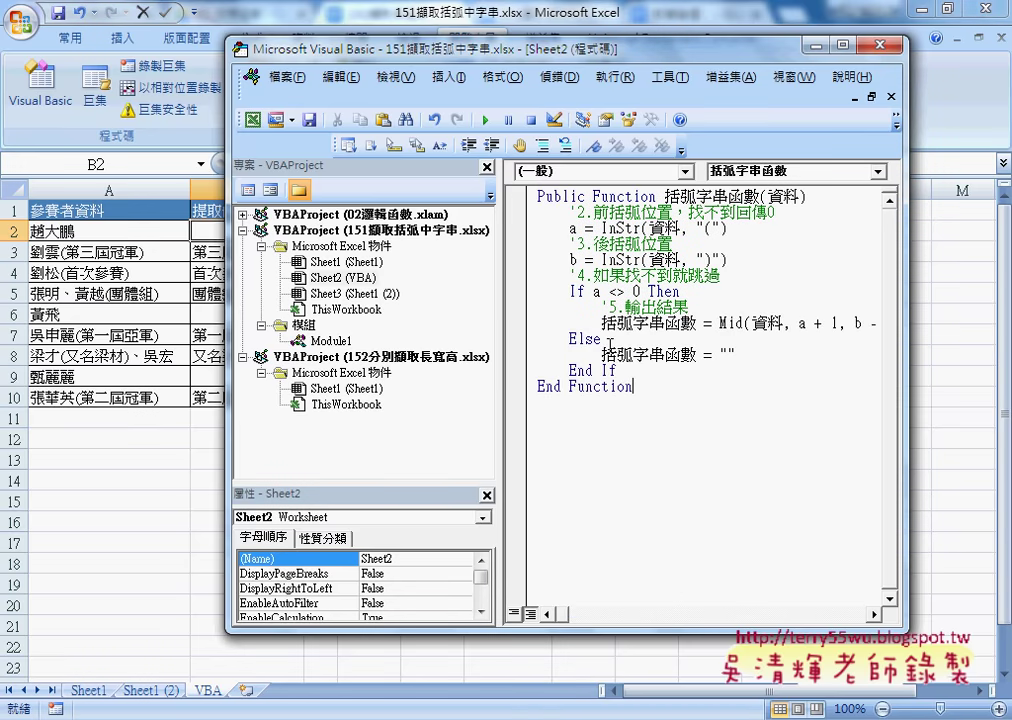
left_click_drag(205, 231, 233, 397)
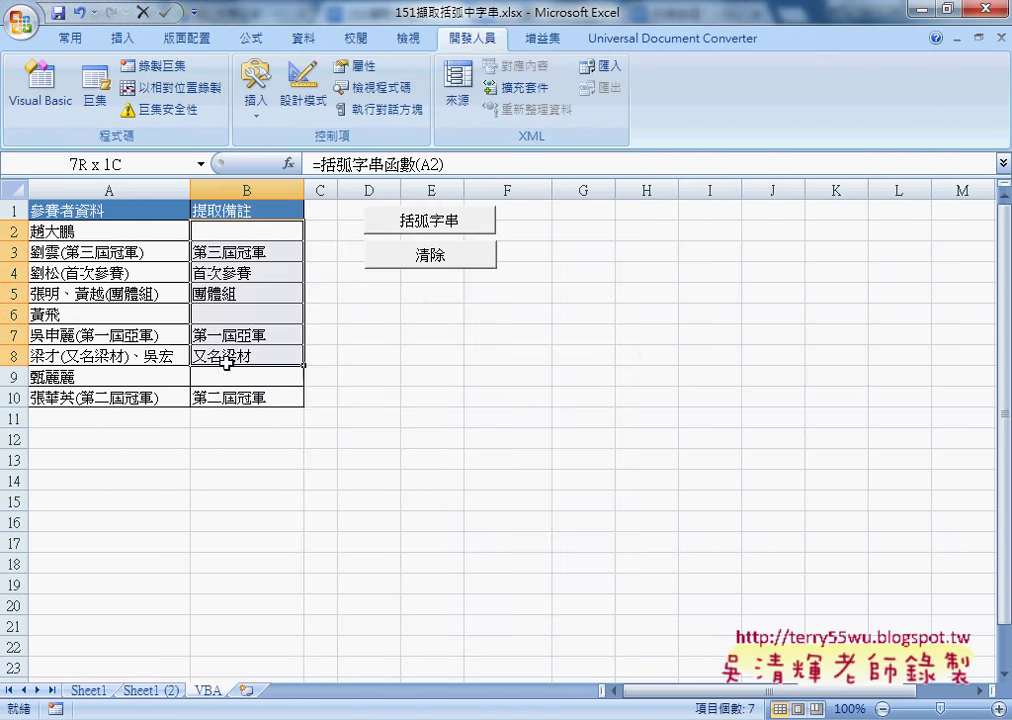
Step: Delete the B2:B10 notes and confirm 括弧字串函數 is absent from the User Defined function list
key("Delete")
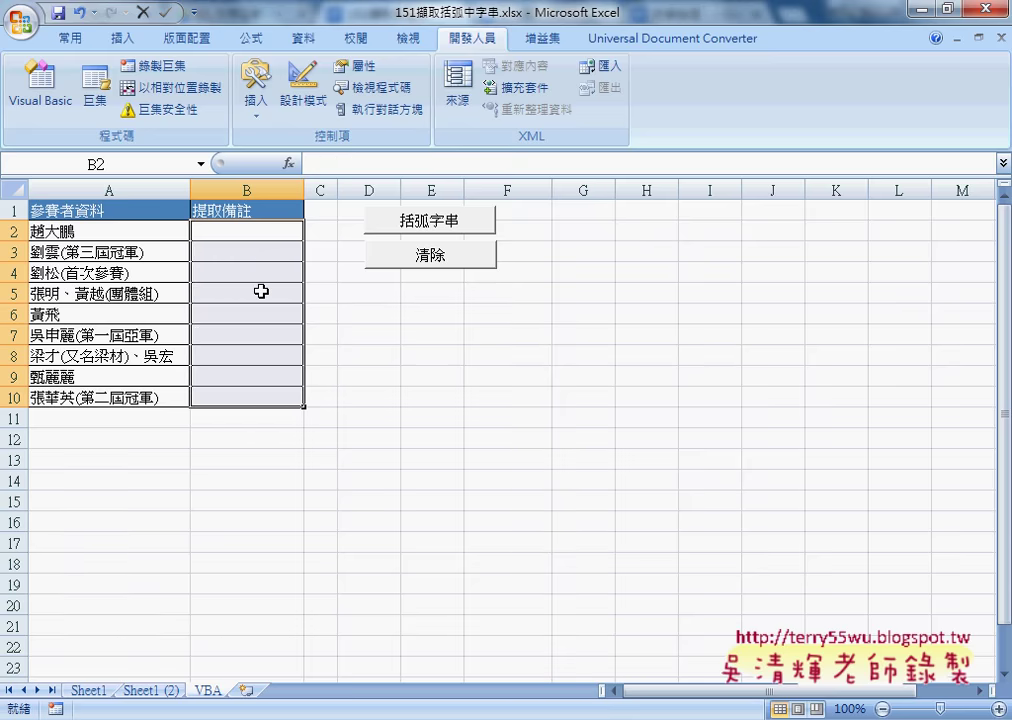
left_click(248, 232)
left_click(288, 163)
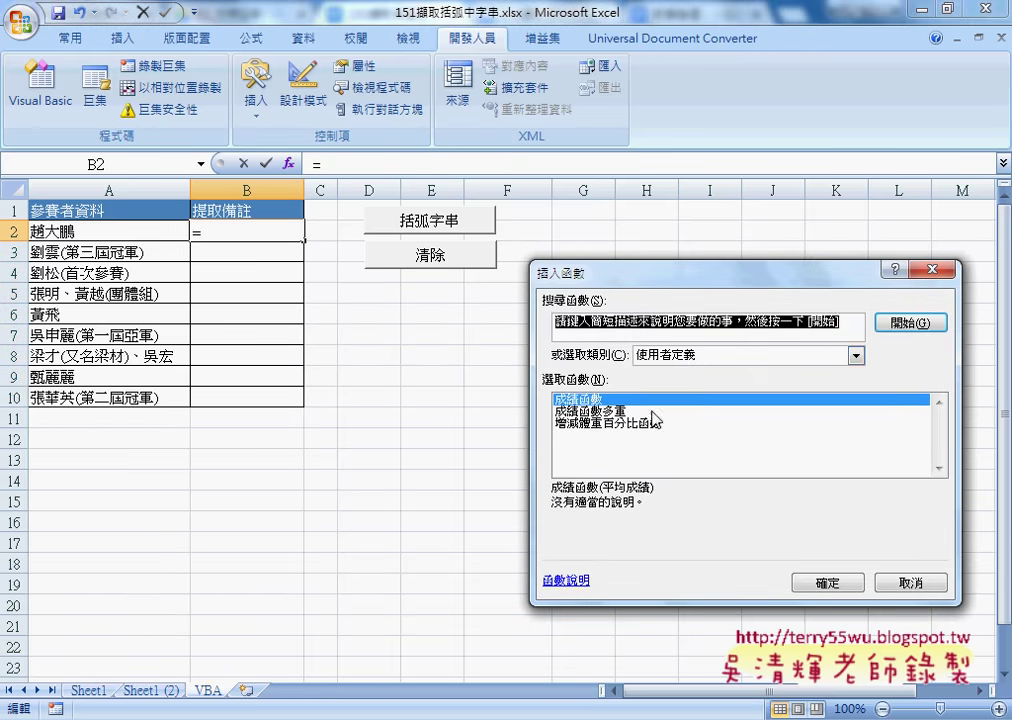
left_click(854, 355)
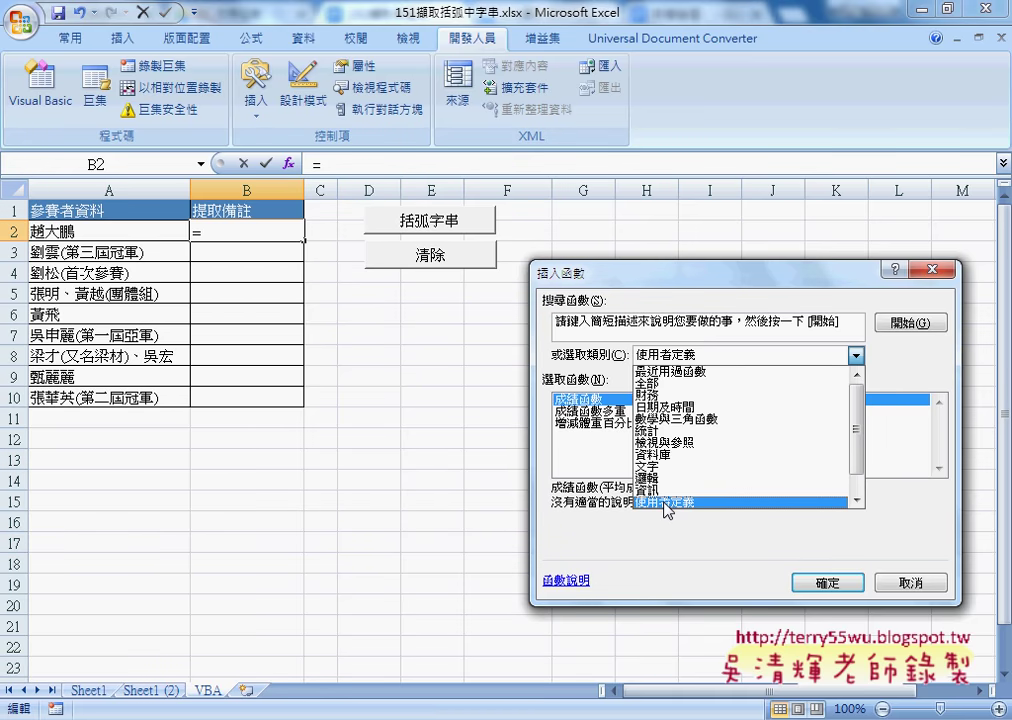
left_click(911, 582)
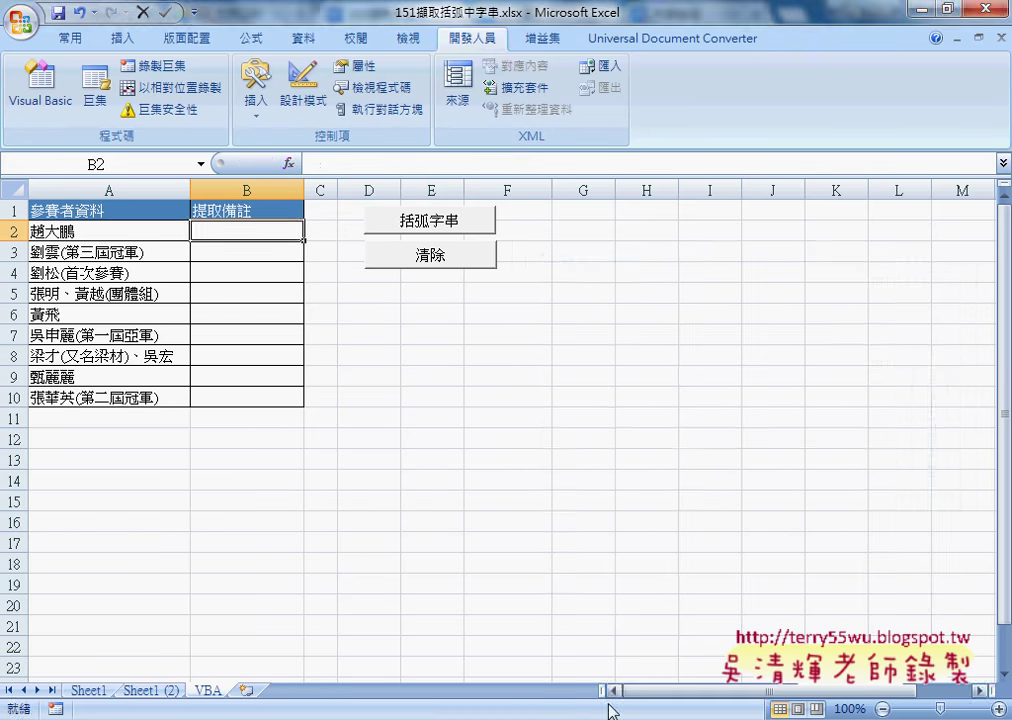
Step: Return to the VBA editor and open Module1 of the 151擷取括弧中字串.xlsx project
mouse_move(592, 671)
left_click(738, 612)
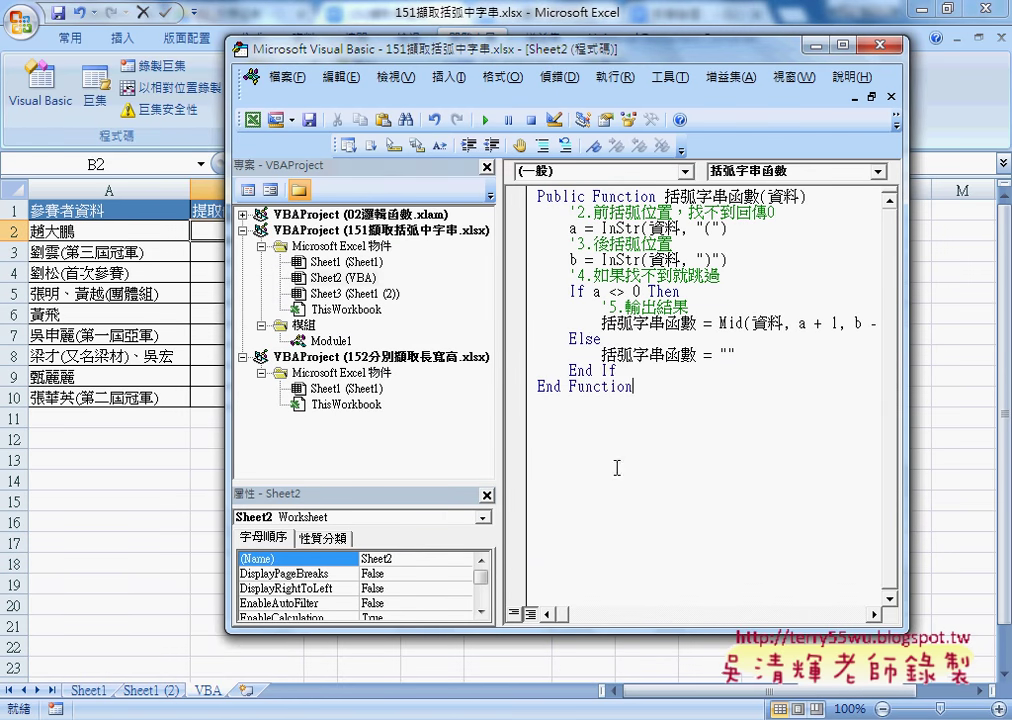
left_click(396, 232)
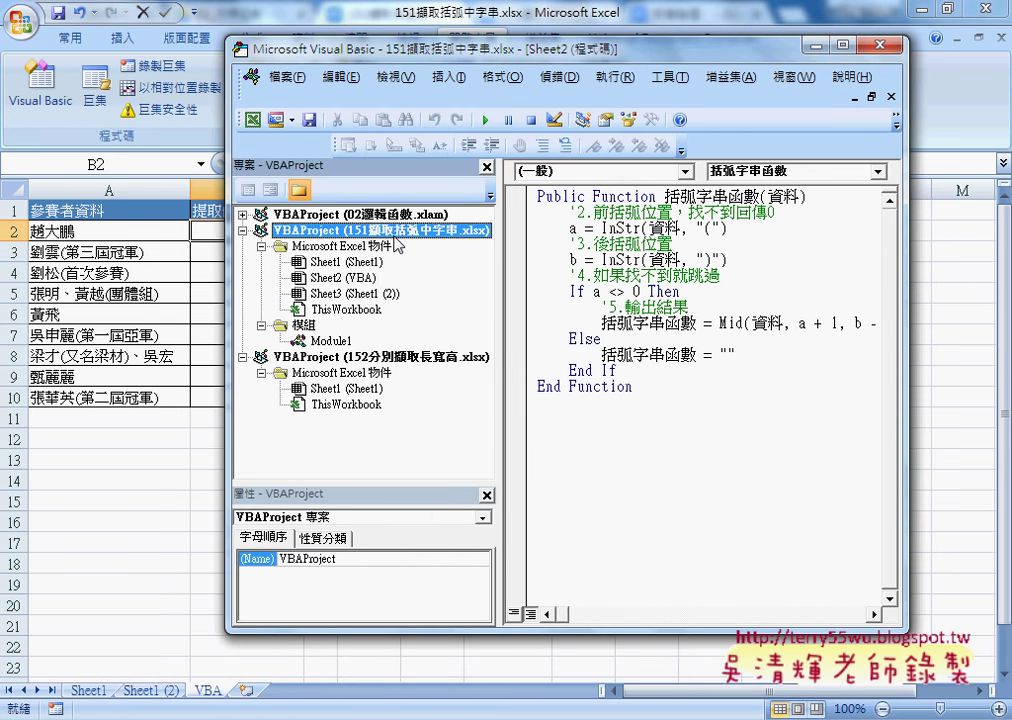
left_click(328, 343)
double_click(327, 342)
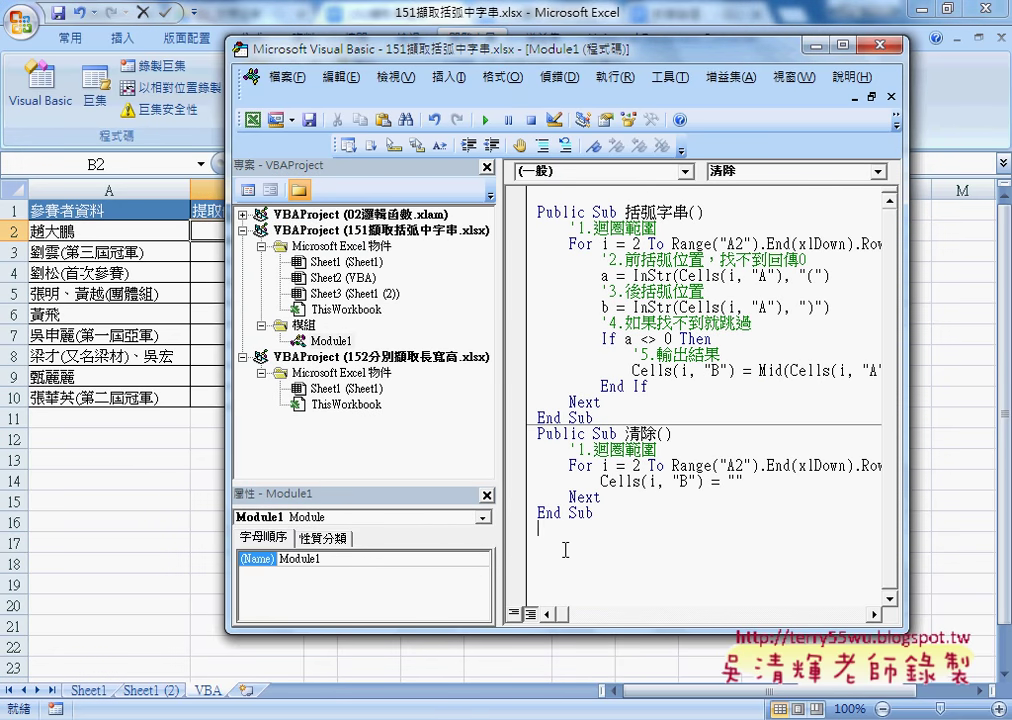
Step: Cut the function from Sheet2's code, paste it below Module1's subs, and return to the worksheet
double_click(350, 280)
left_click_drag(660, 413, 536, 196)
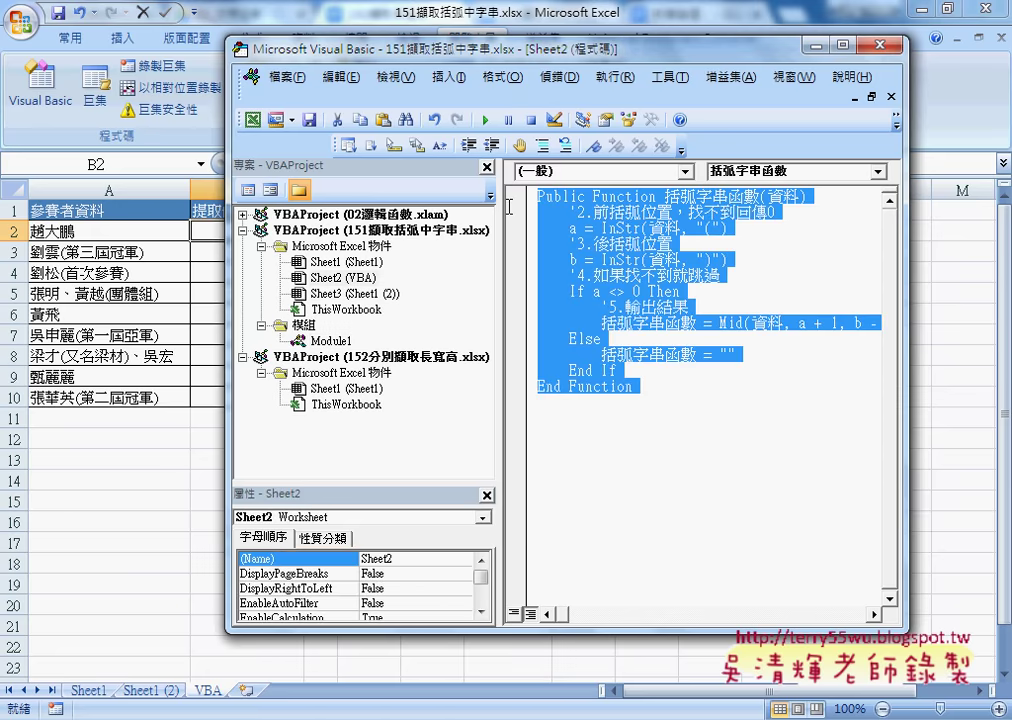
right_click(606, 257)
left_click(641, 272)
double_click(330, 341)
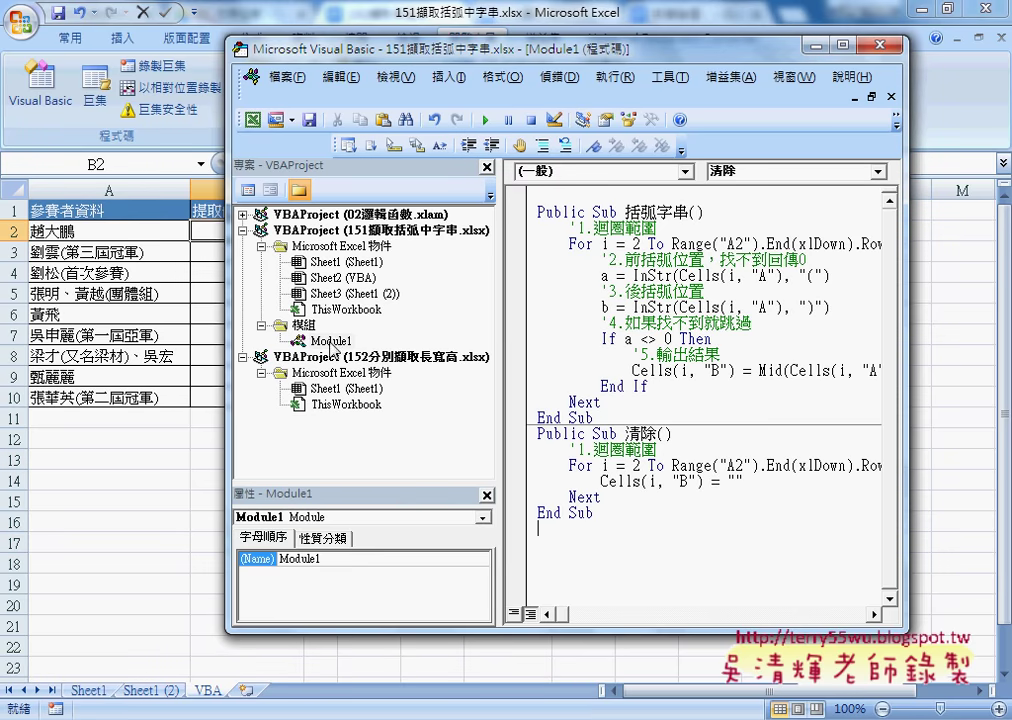
right_click(565, 545)
left_click(615, 269)
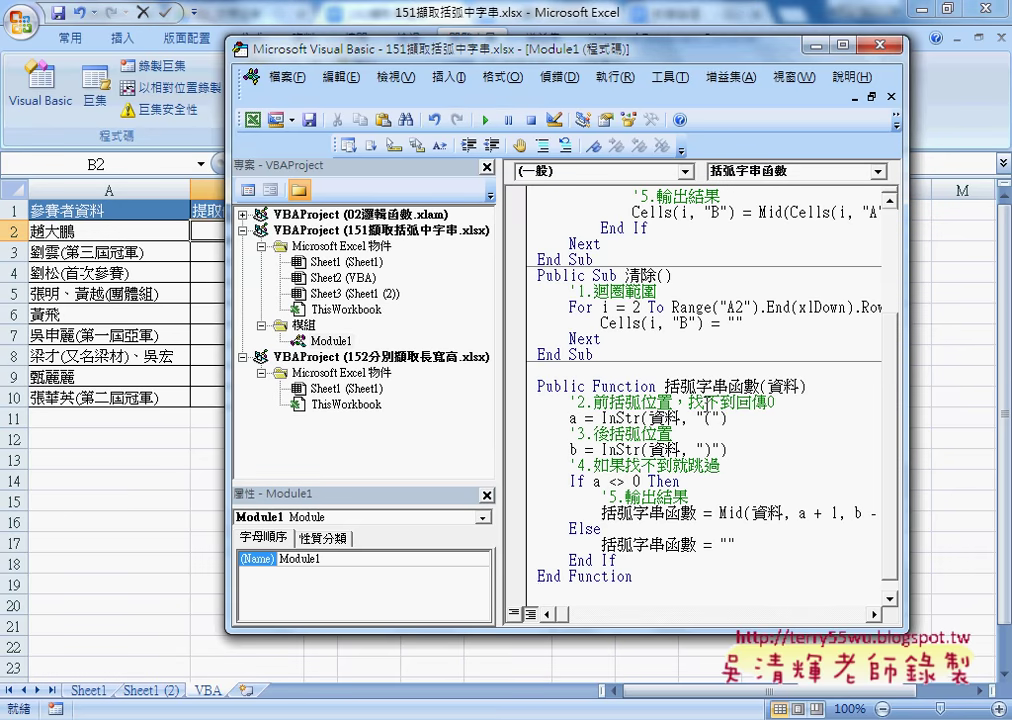
left_click(176, 478)
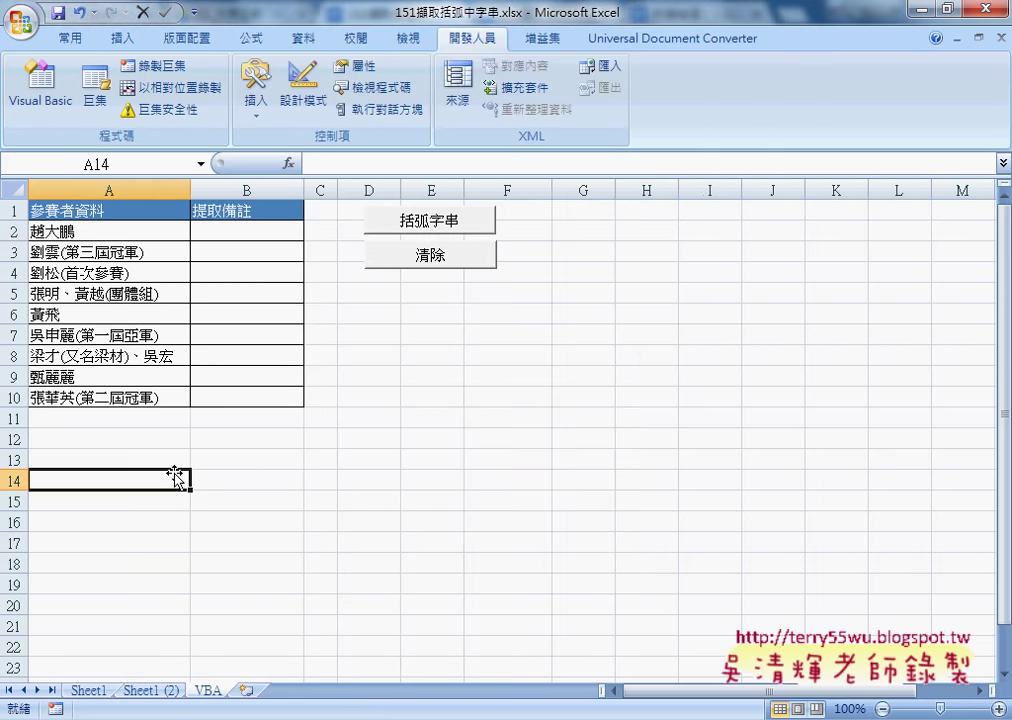
Step: Start a formula in B2, confirm 括弧字串函數 is listed under User Defined, cancel, then open the Office menu
left_click(300, 232)
type("=")
left_click(289, 163)
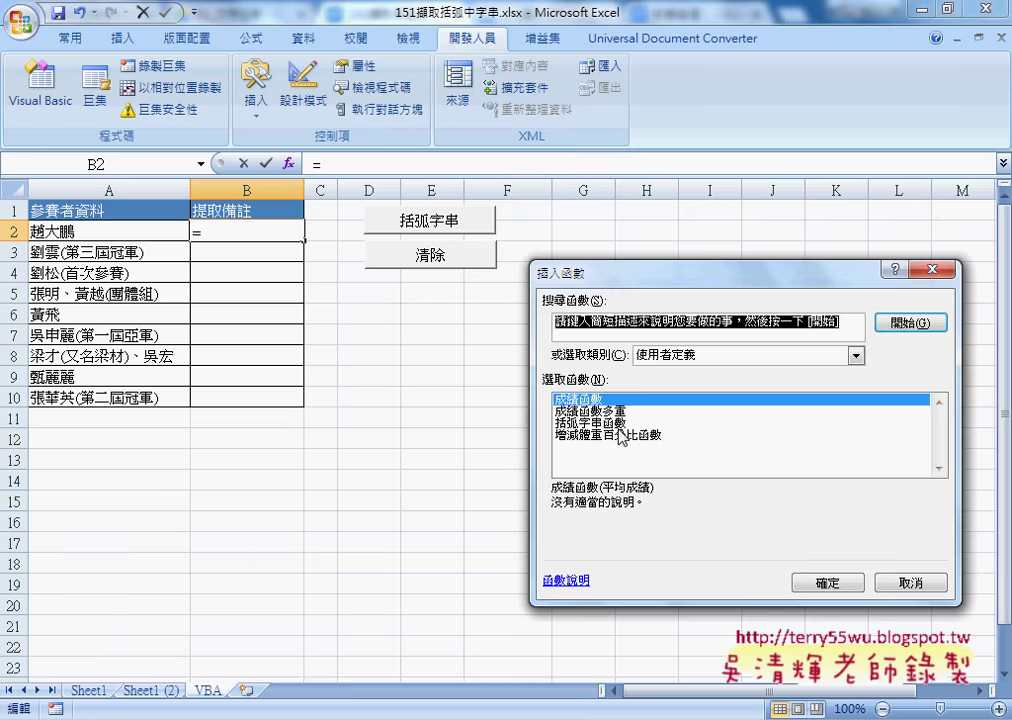
left_click(598, 424)
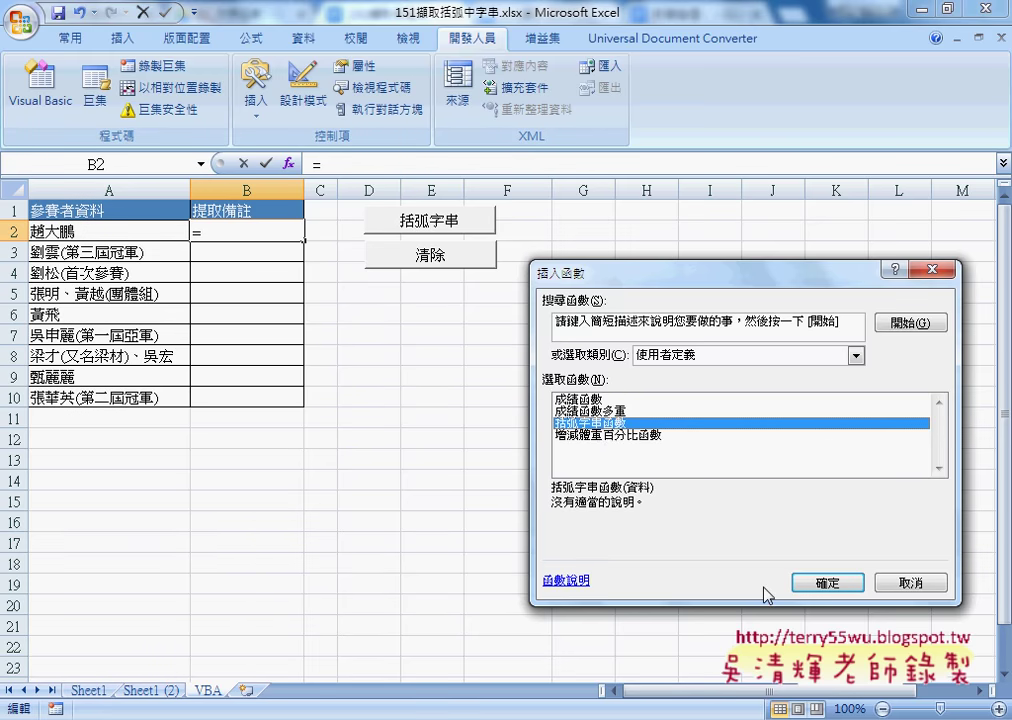
left_click(911, 582)
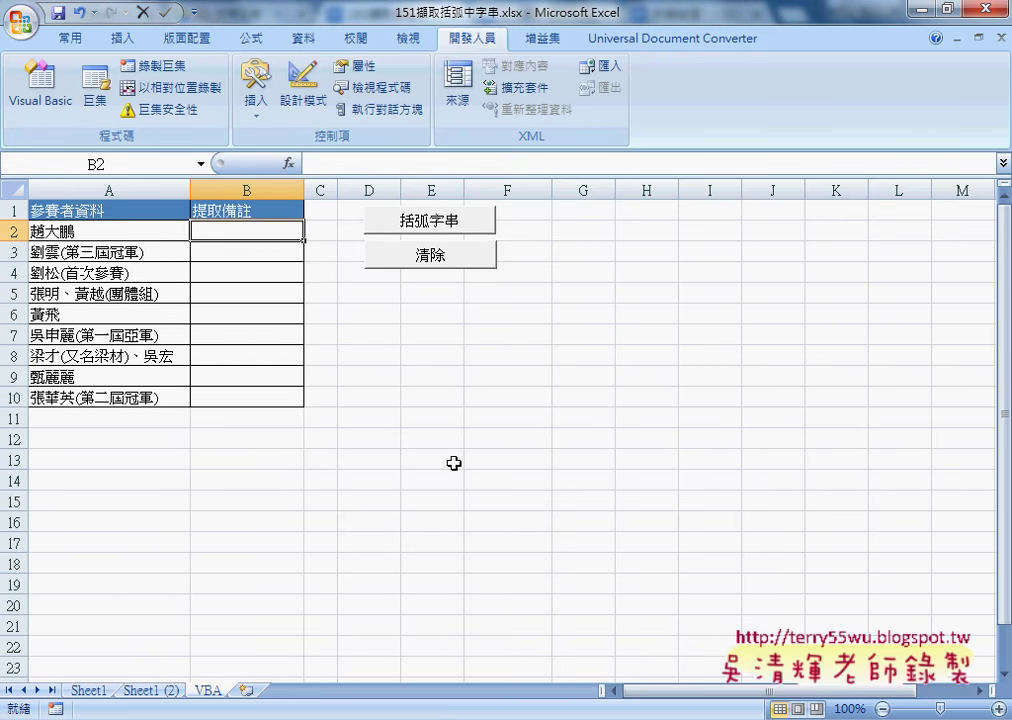
left_click(20, 22)
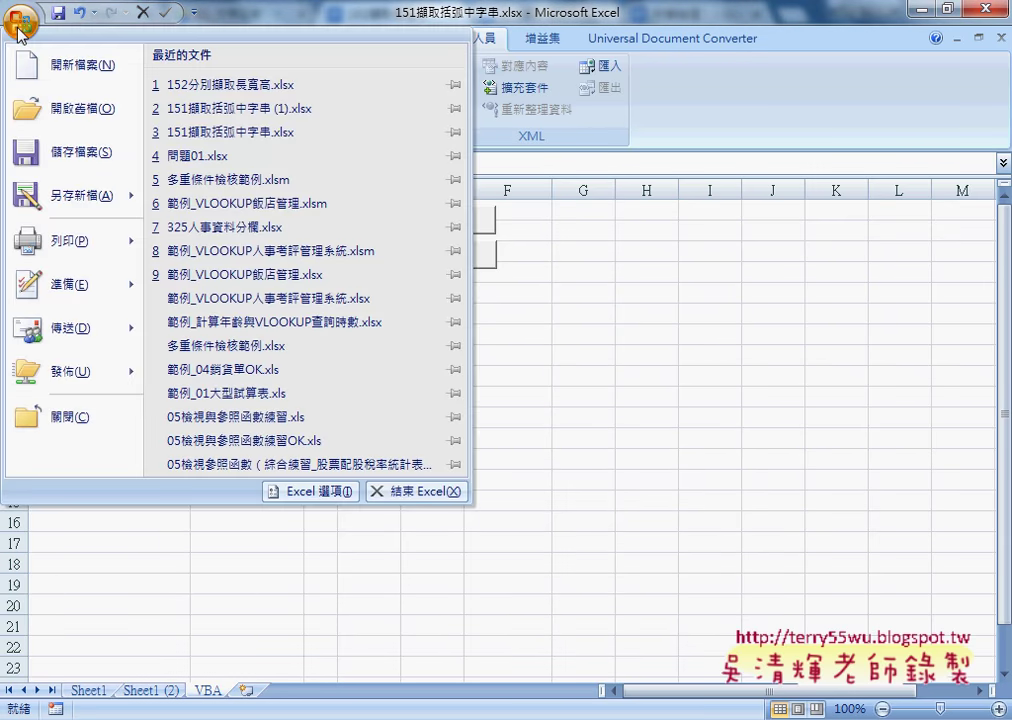
Step: Save the workbook as .xlsx, prompting the warning that its VB project would be lost
left_click(48, 160)
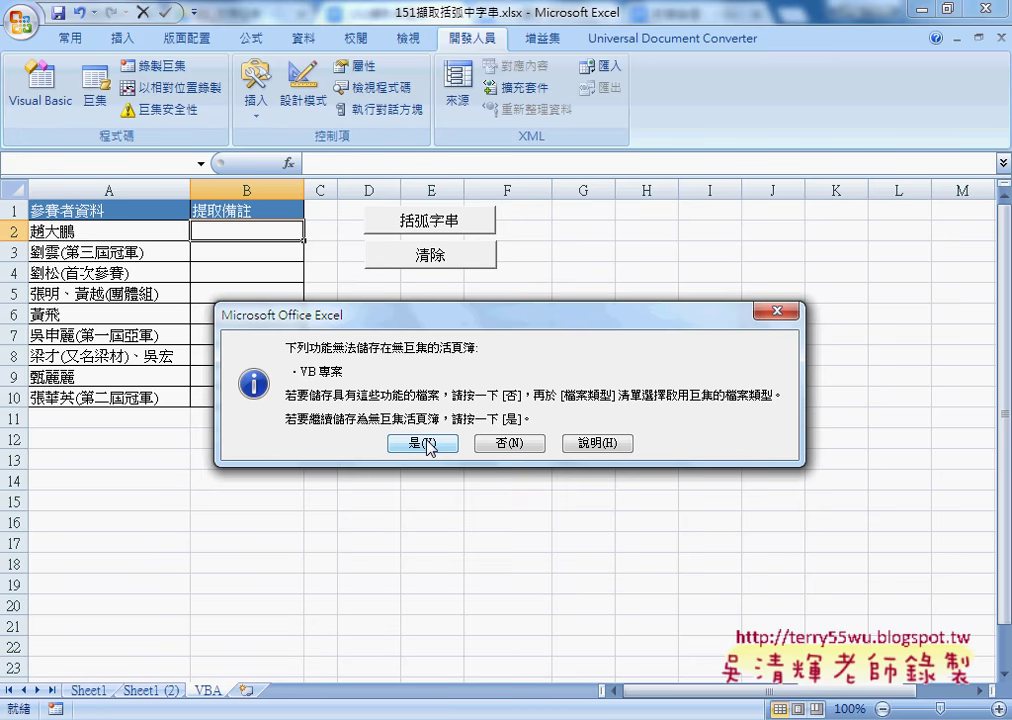
Step: Decline the macro-free save and save as 151擷取括弧中字串.xlsm with type Excel 啟用巨集的活頁簿
left_click(502, 444)
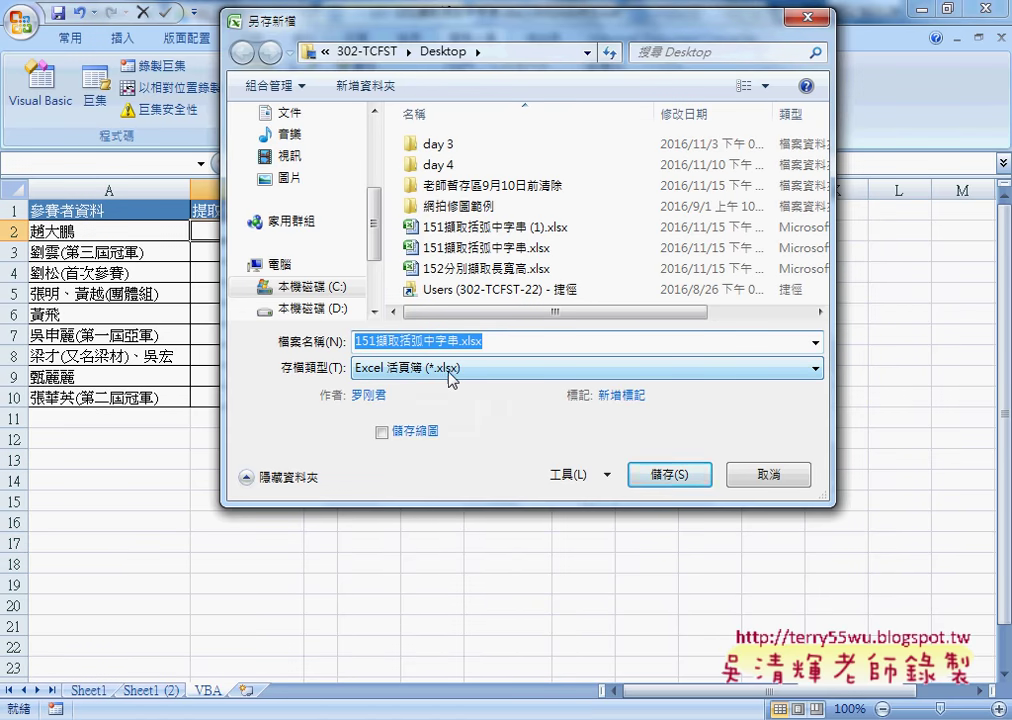
left_click(453, 369)
left_click(456, 371)
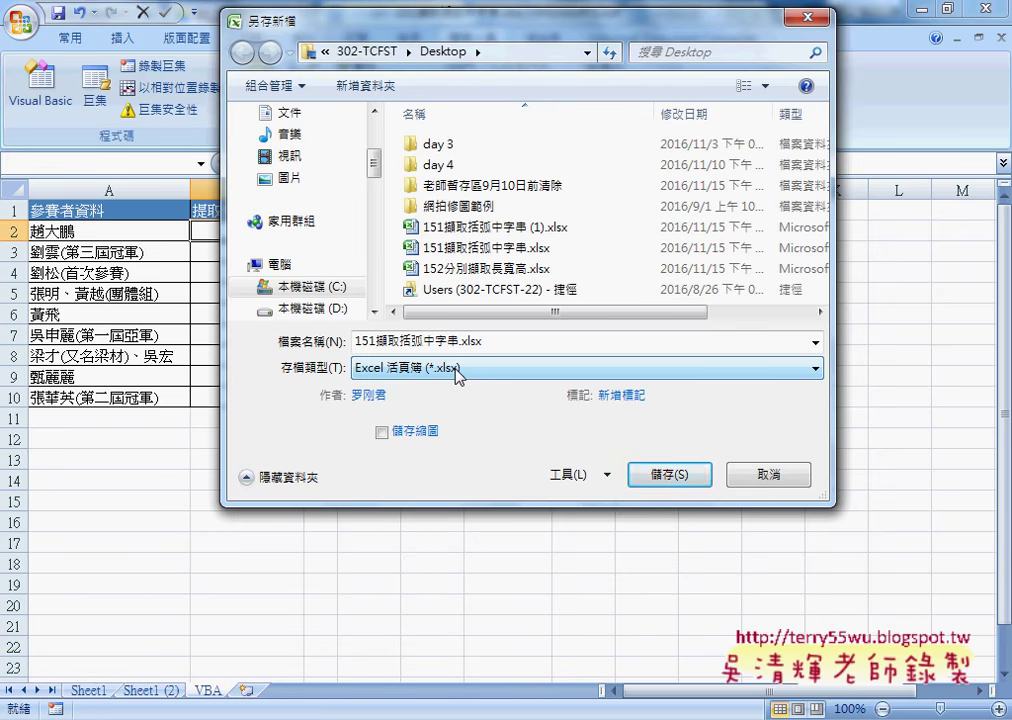
left_click(457, 375)
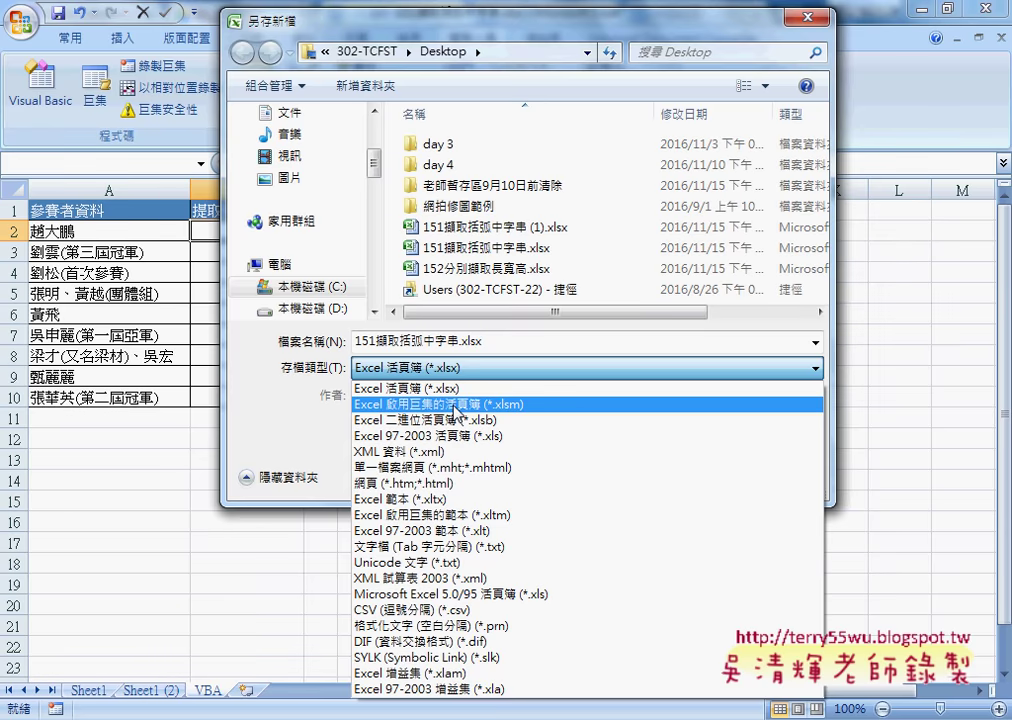
left_click(456, 405)
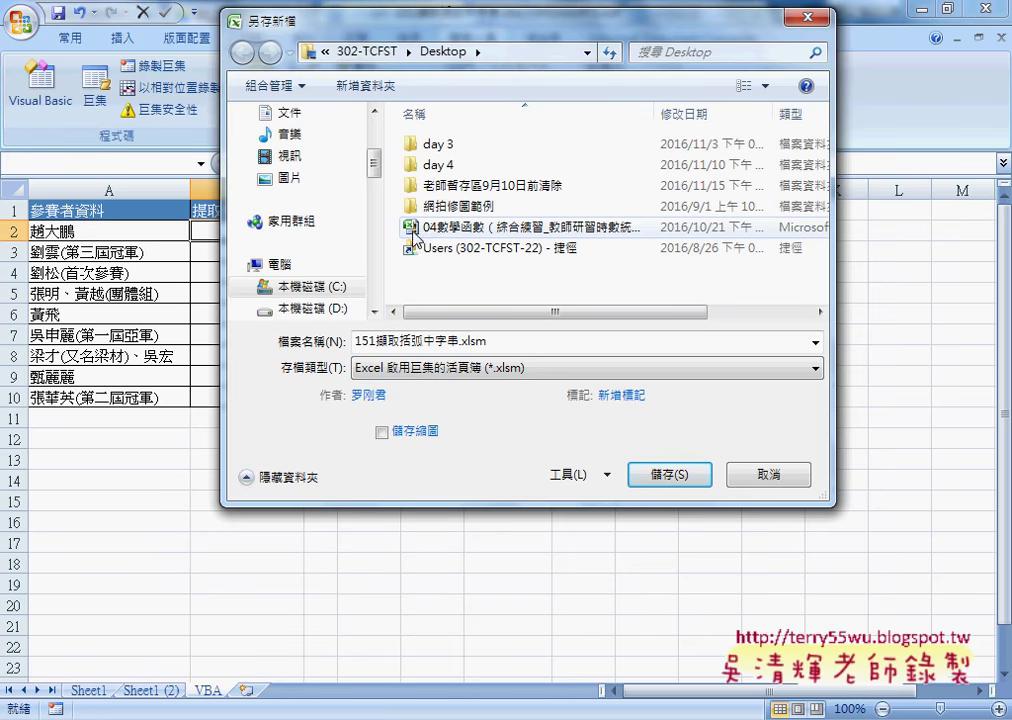
left_click(767, 87)
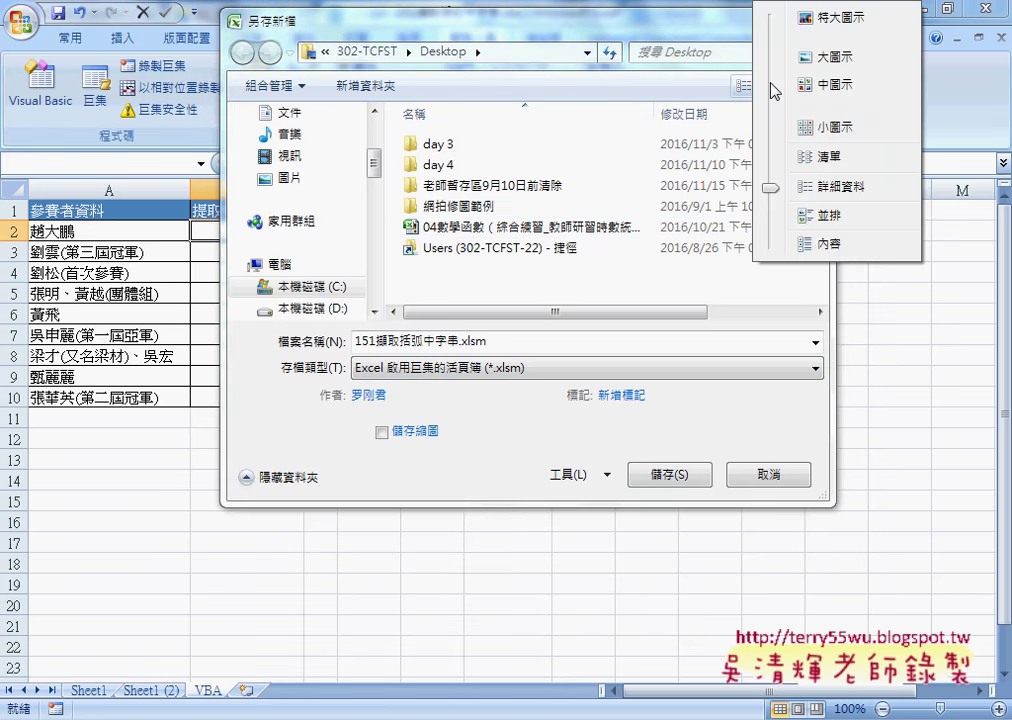
left_click(806, 85)
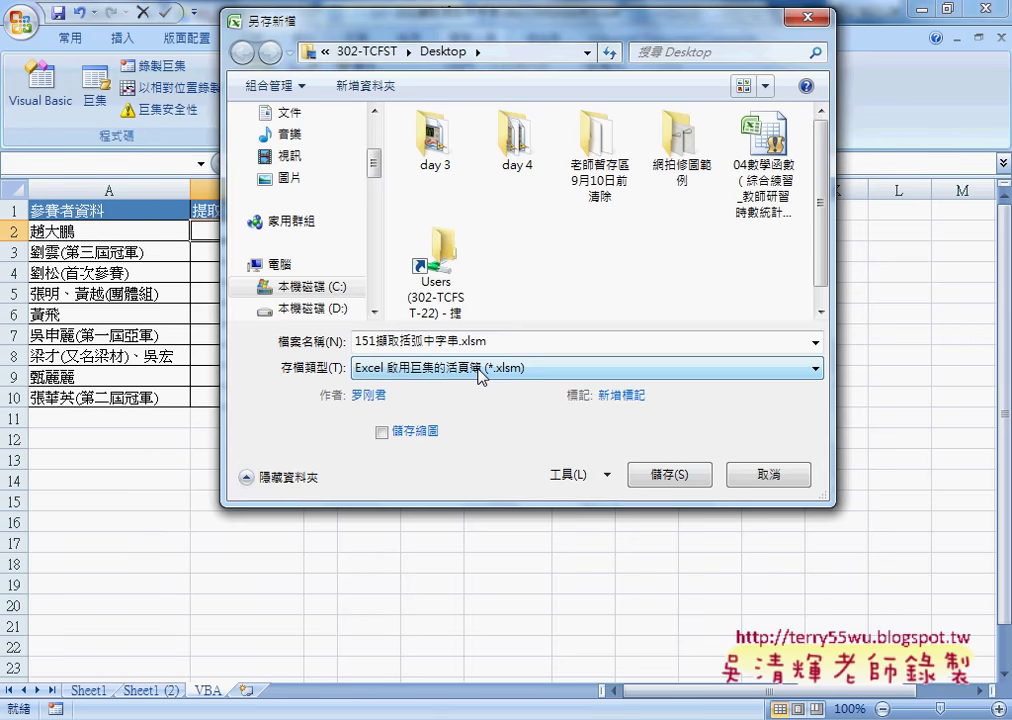
left_click(670, 476)
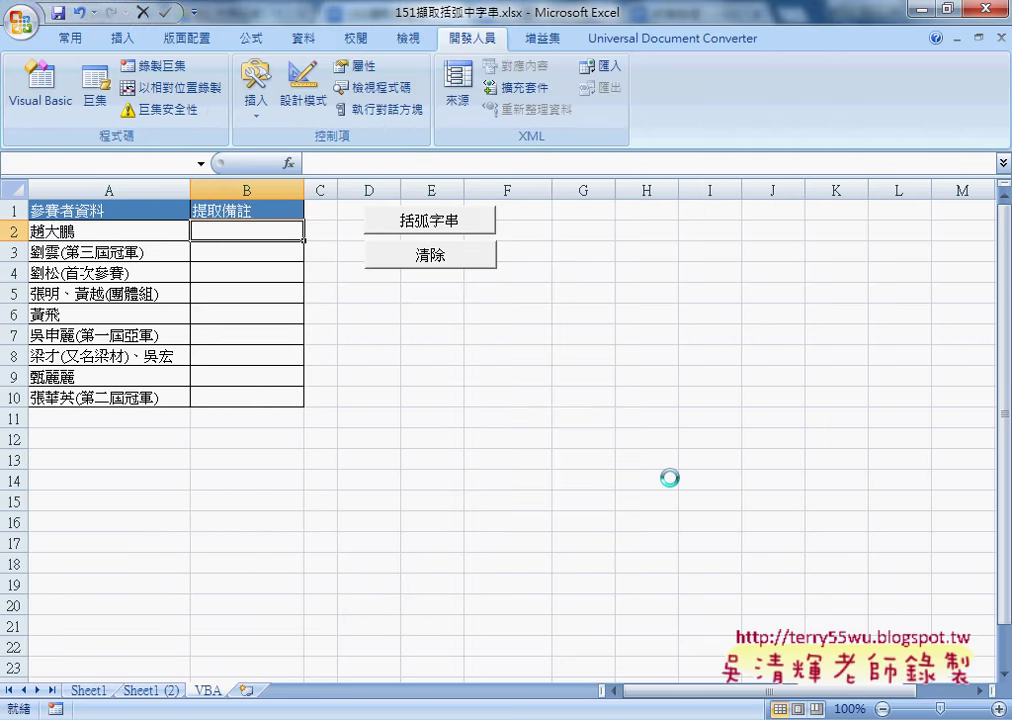
Step: Close the workbook and minimize the open windows to reveal the desktop
left_click(987, 11)
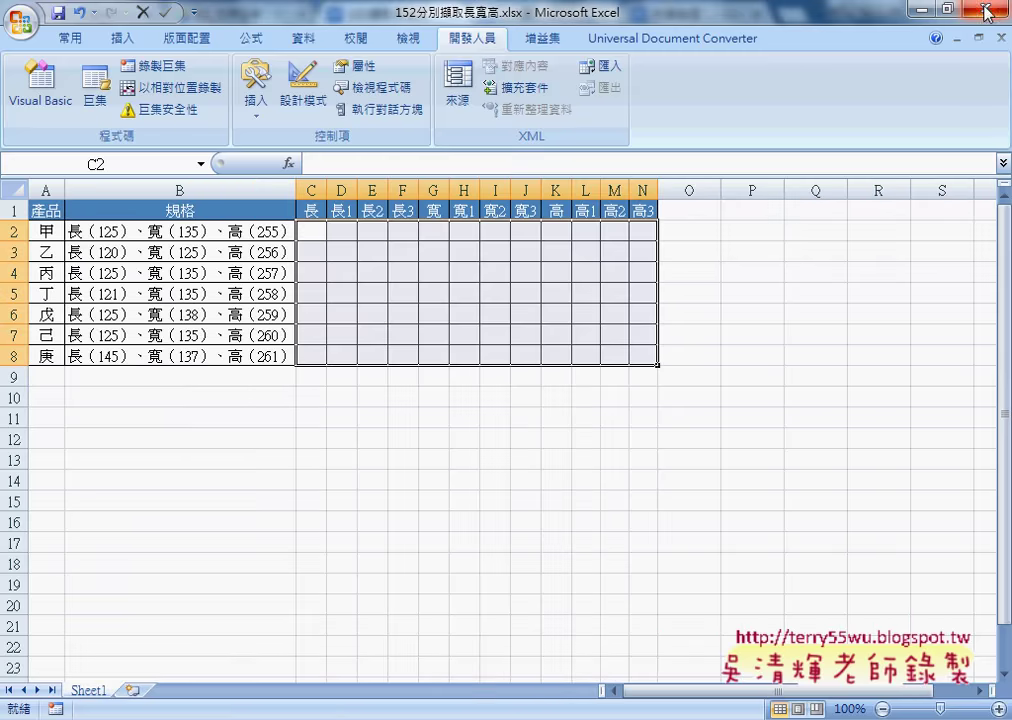
left_click(920, 10)
left_click(922, 10)
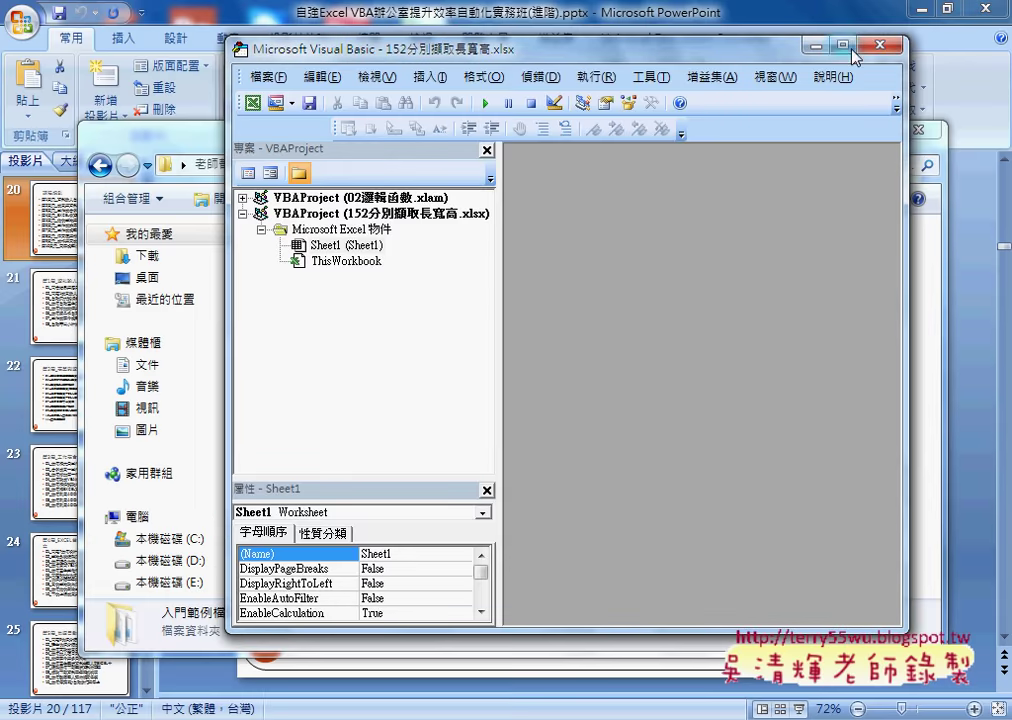
left_click(817, 45)
left_click(885, 8)
left_click(855, 130)
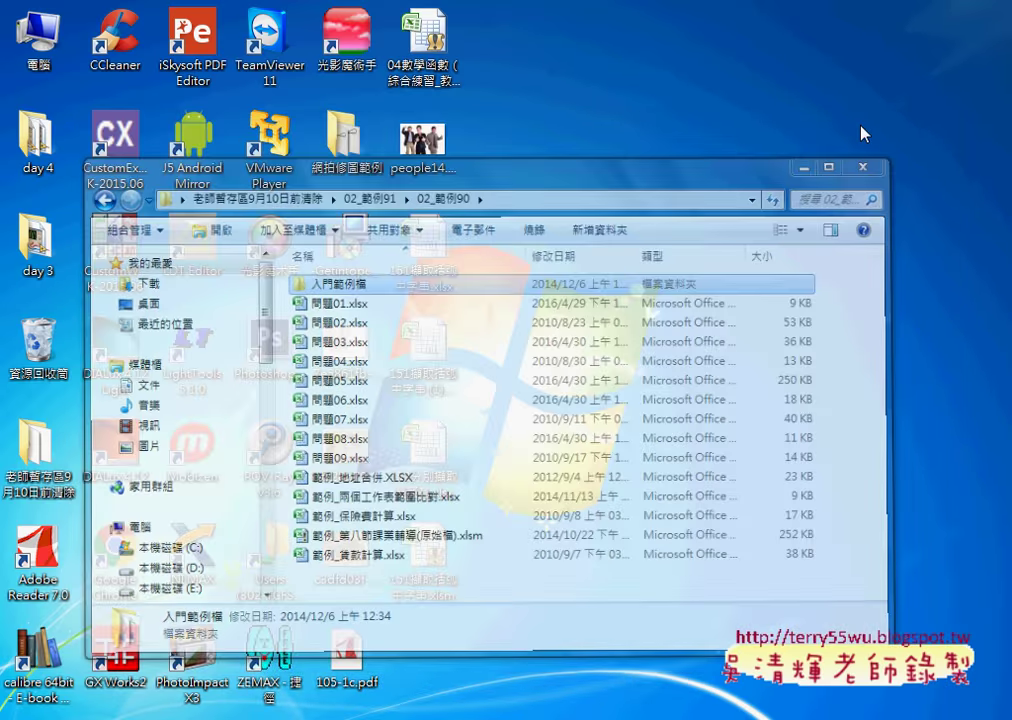
Step: Open 151擷取括弧中字串.xlsm, enable its macros, close the VBA editor, and run the 括弧字串 button
double_click(421, 577)
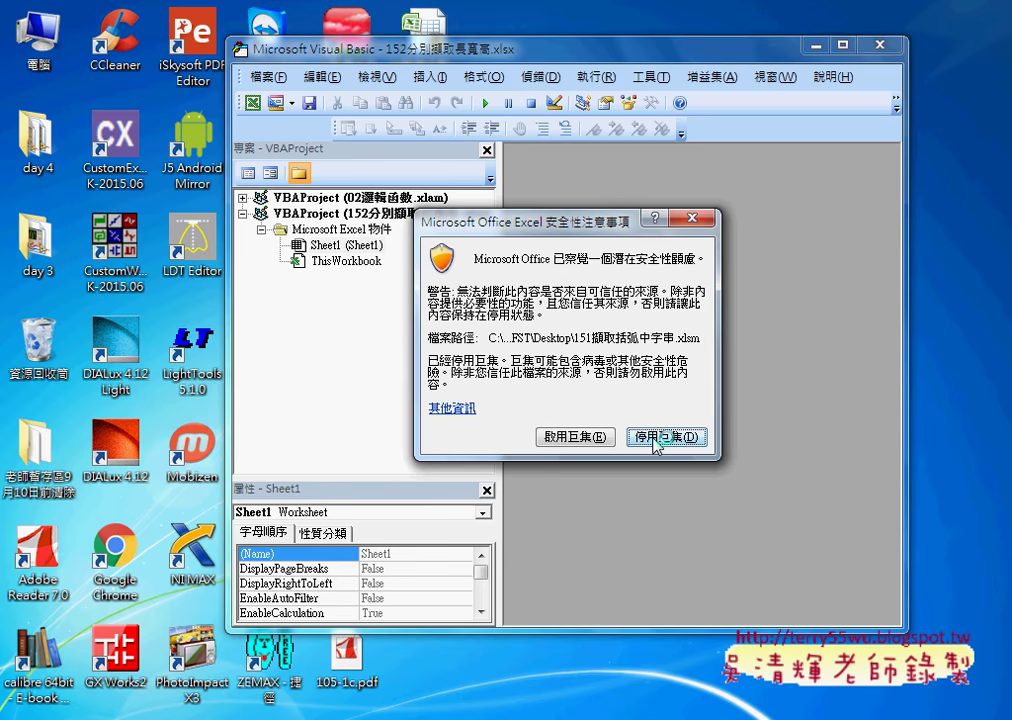
left_click(581, 437)
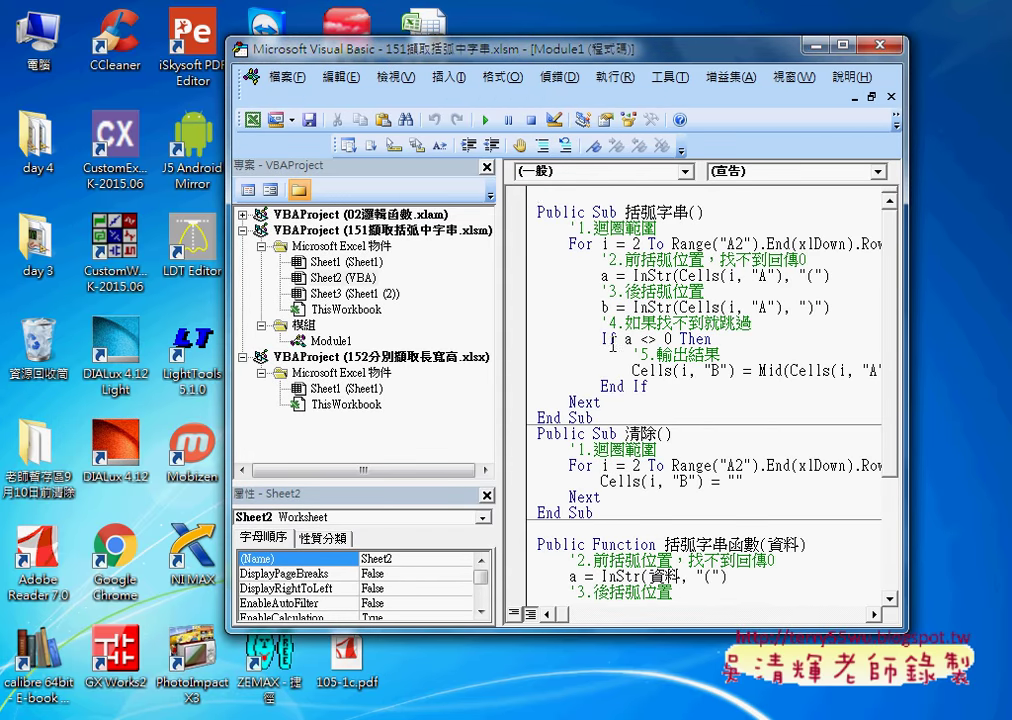
left_click(880, 46)
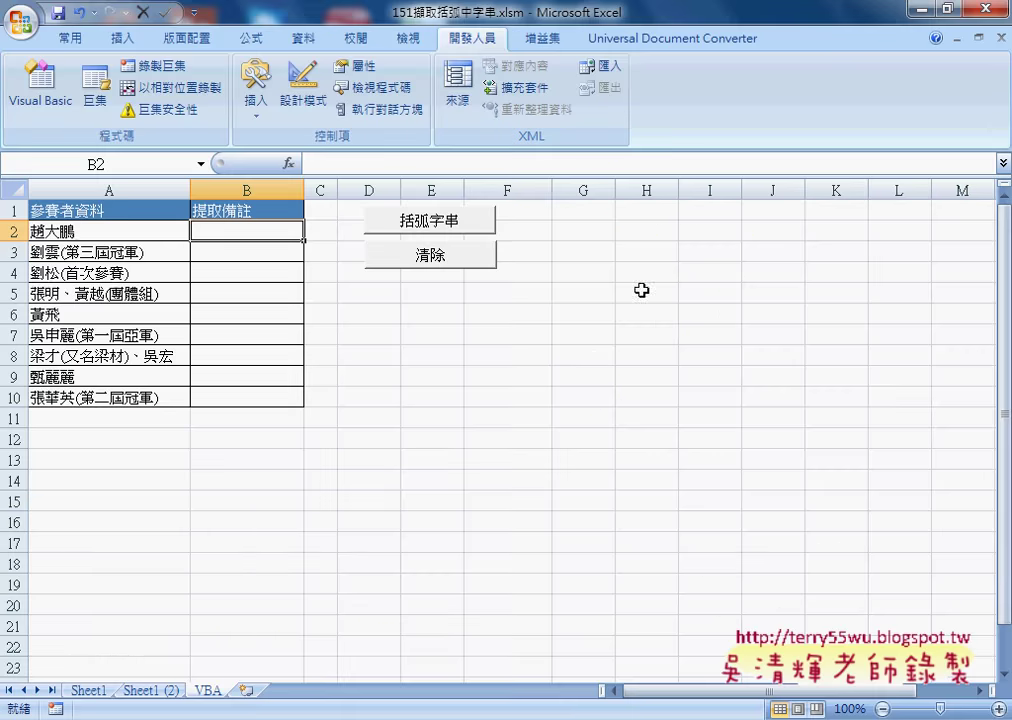
left_click(424, 219)
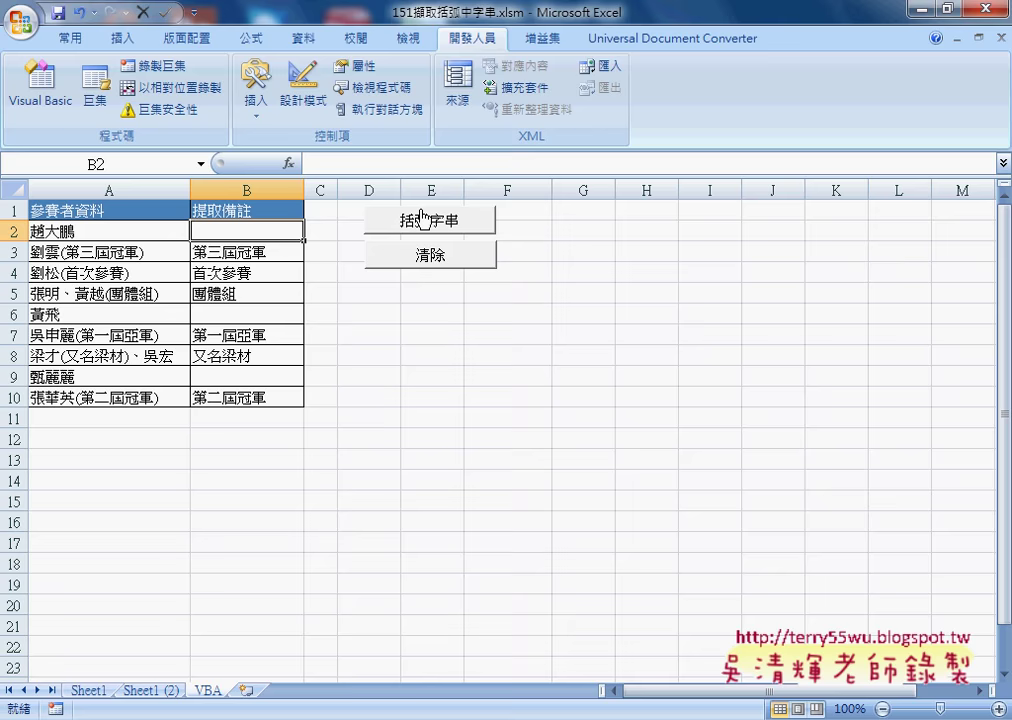
Step: Use the sheet's 清除 button to empty B2:B10 below the 提取備註 header
left_click(429, 260)
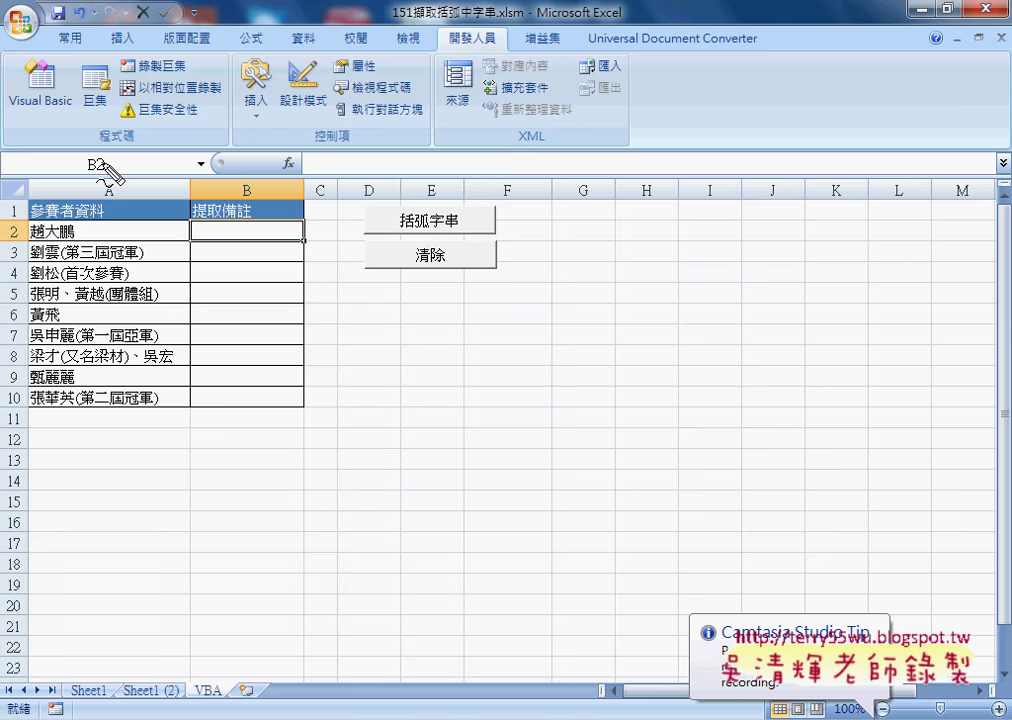
Step: Mark up the sheet with pen strokes, exit pen mode, and open the Office menu's recent documents
mouse_move(102, 190)
left_mouse_down()
mouse_move(297, 161)
mouse_move(125, 188)
left_mouse_up()
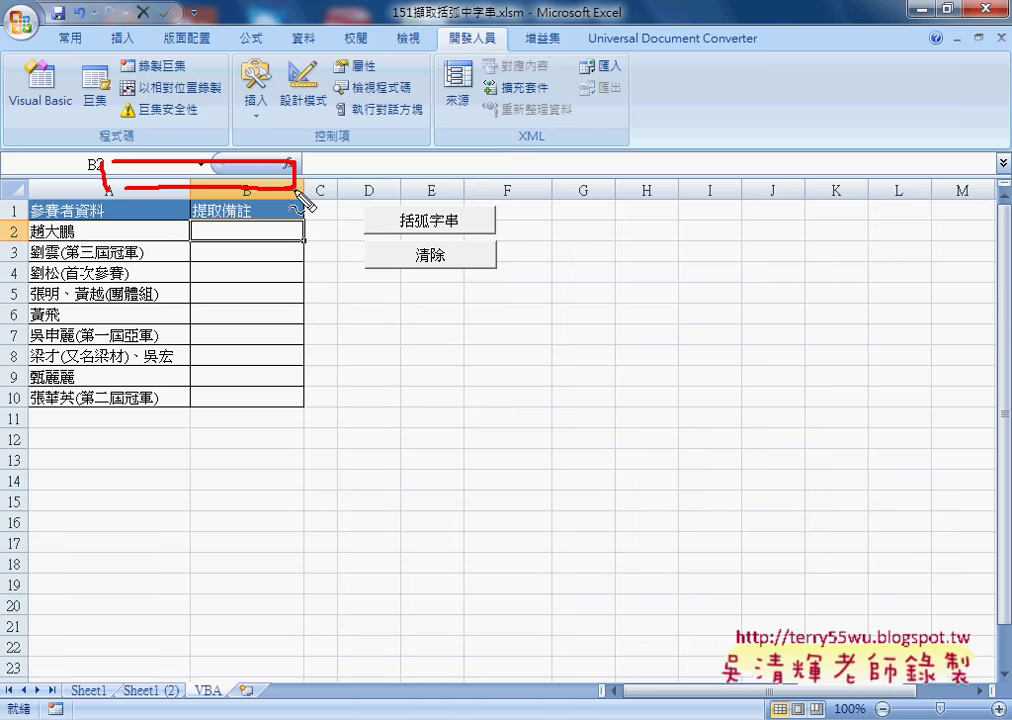
left_click_drag(247, 186, 230, 158)
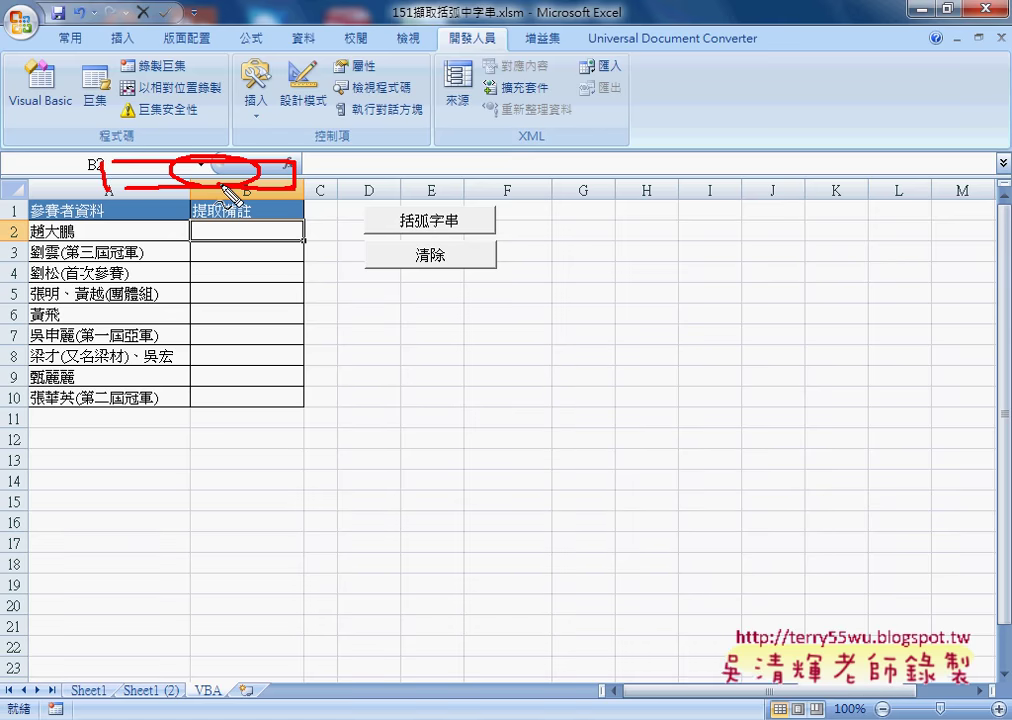
mouse_move(290, 116)
left_mouse_down()
mouse_move(246, 140)
mouse_move(278, 168)
left_mouse_up()
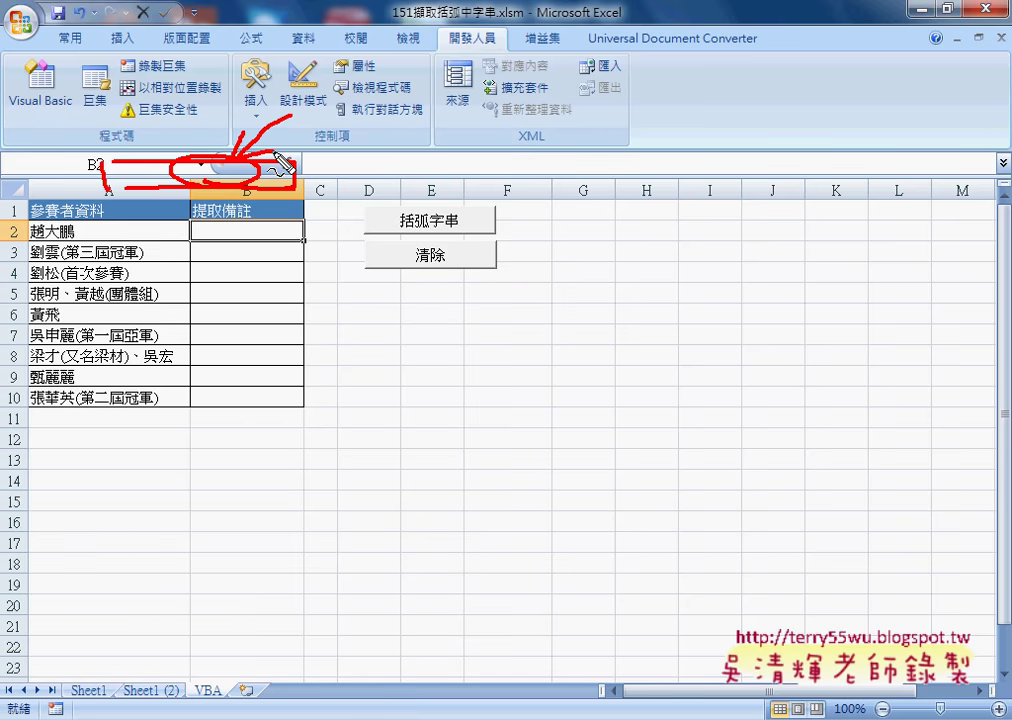
key("Escape")
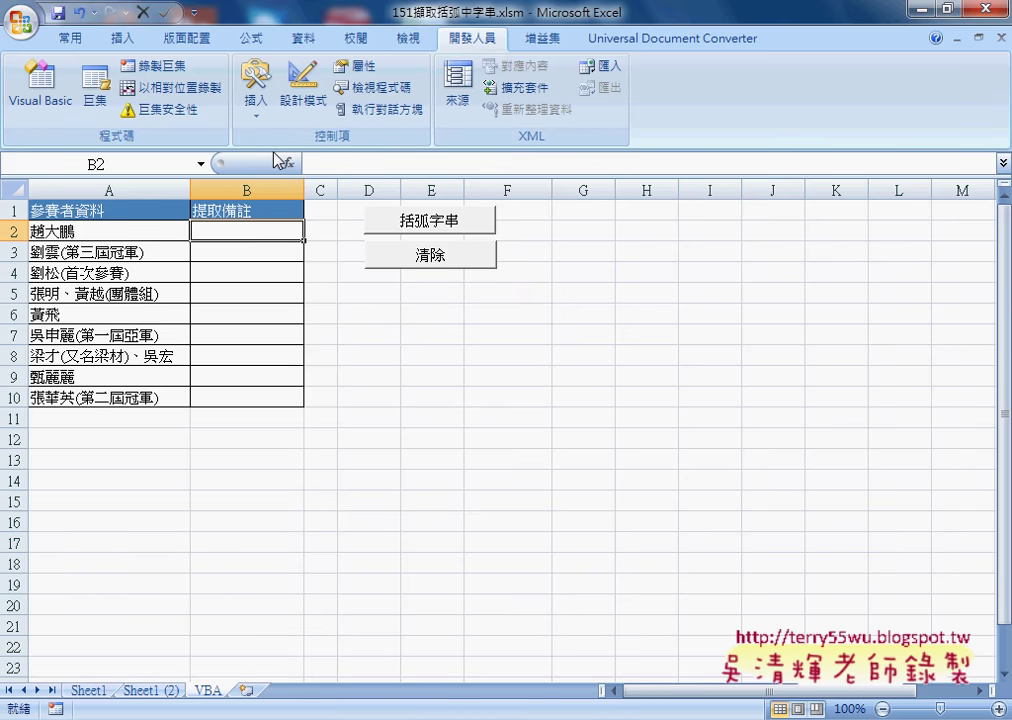
left_click(21, 22)
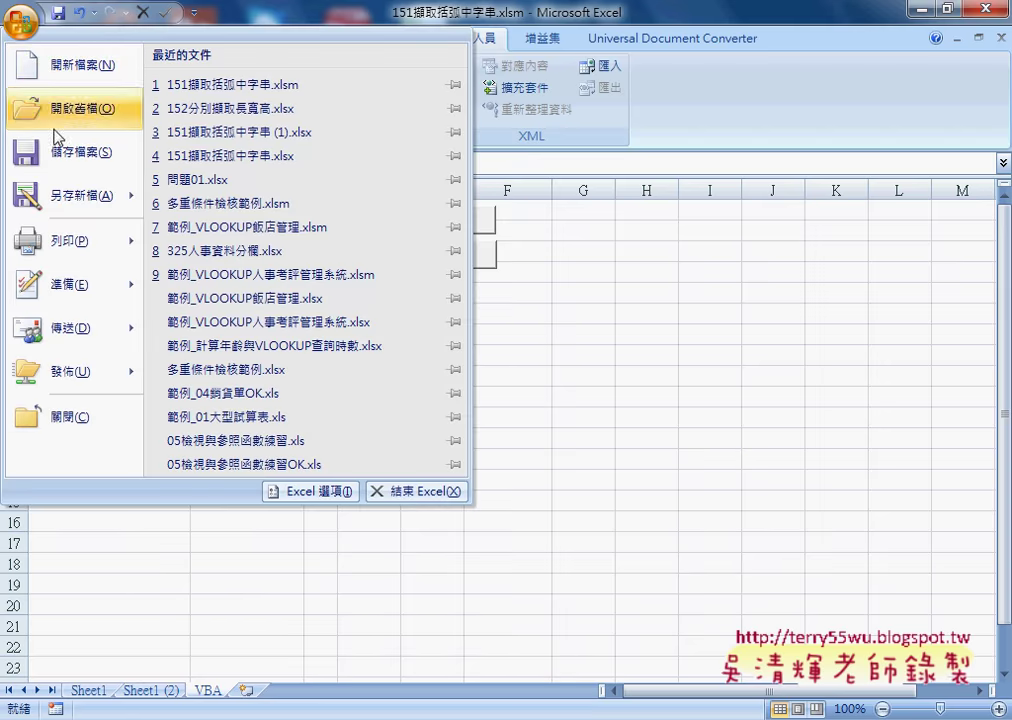
left_click(88, 197)
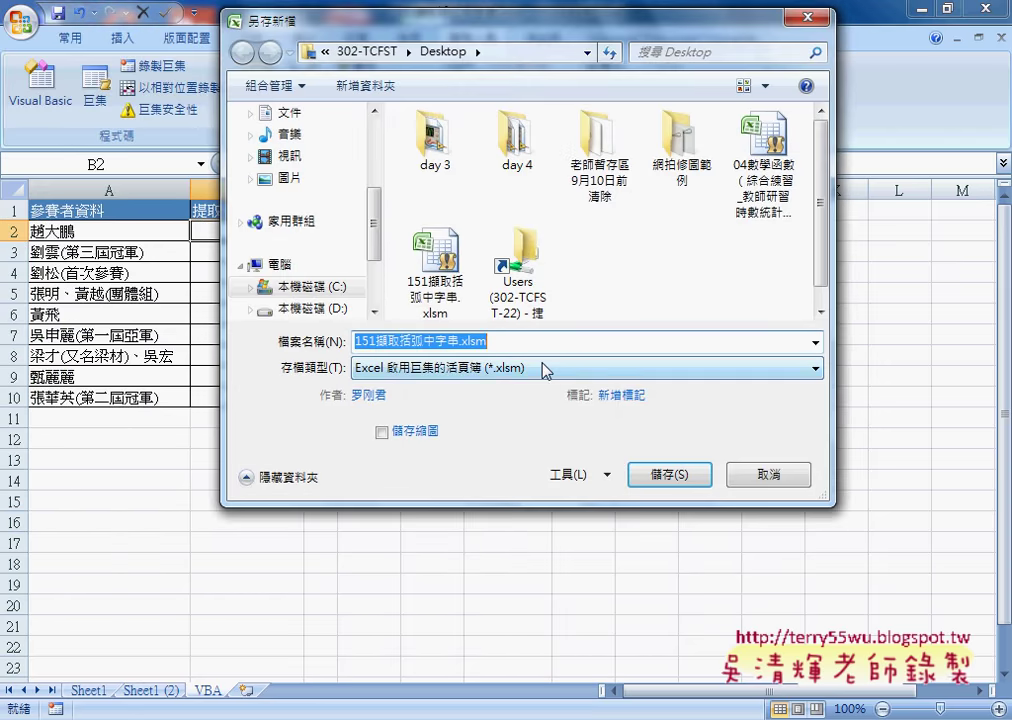
left_click(605, 367)
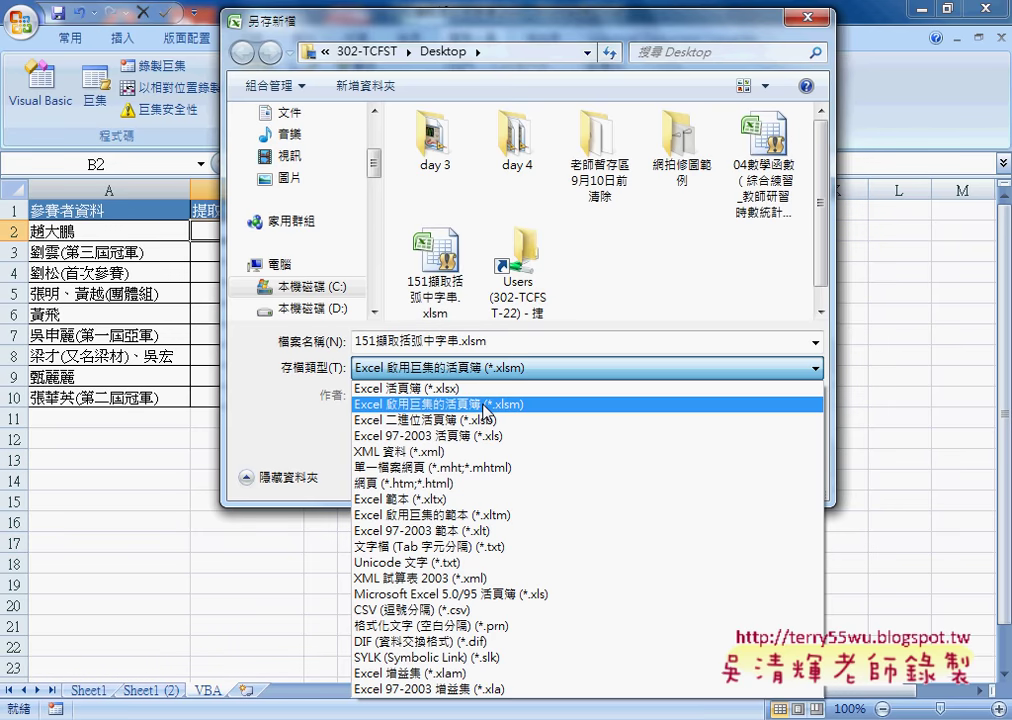
left_click(485, 405)
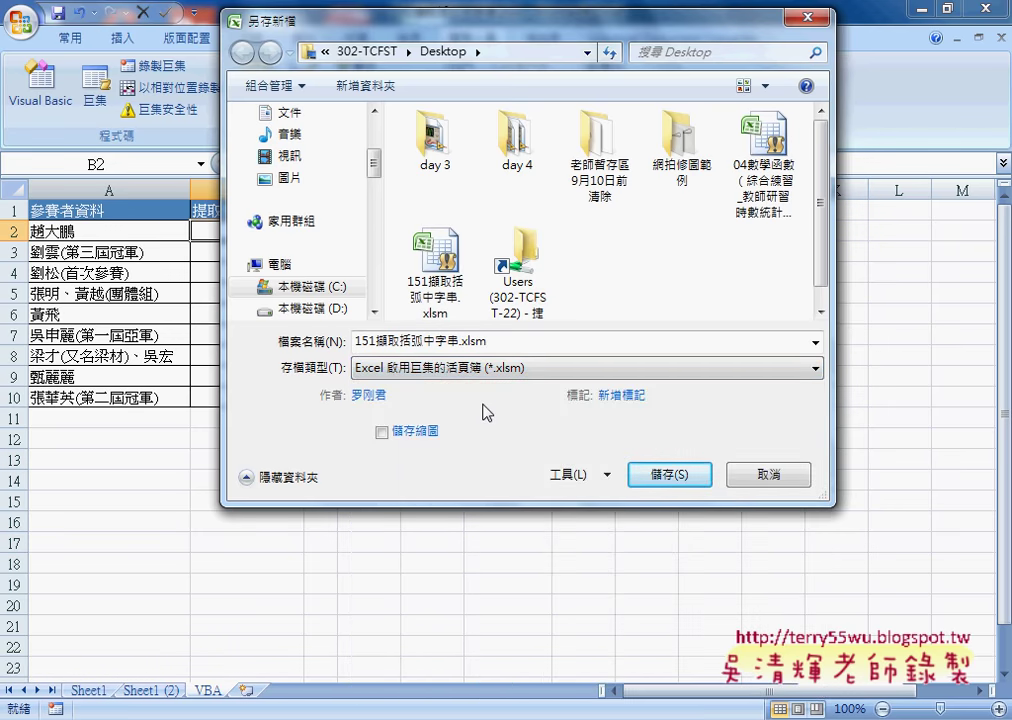
left_click(772, 475)
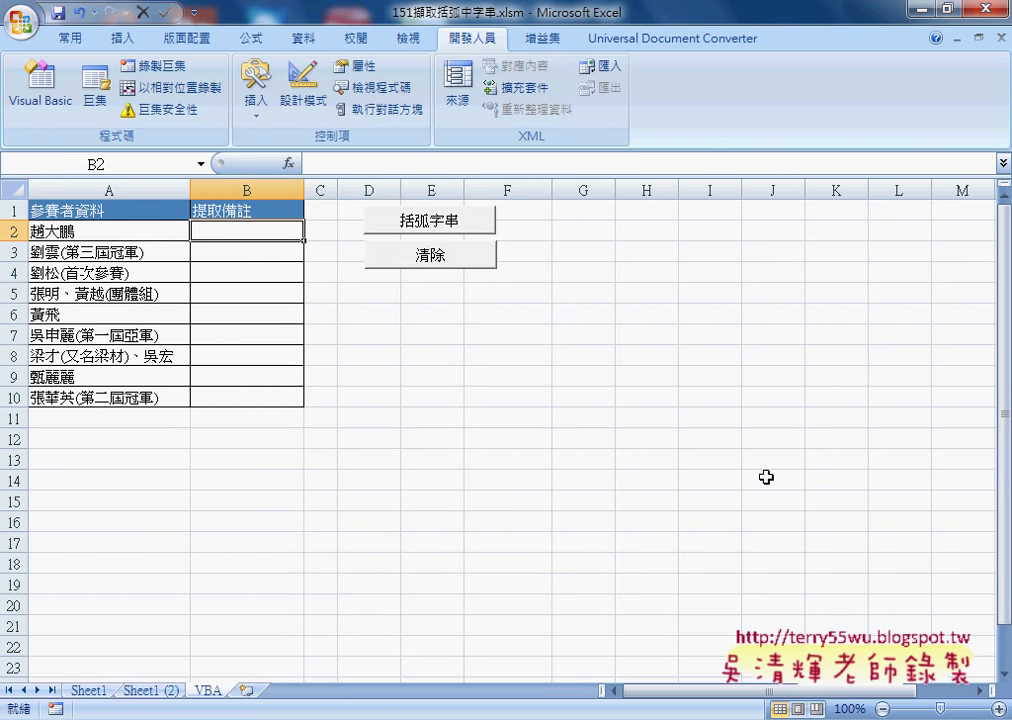
mouse_move(517, 719)
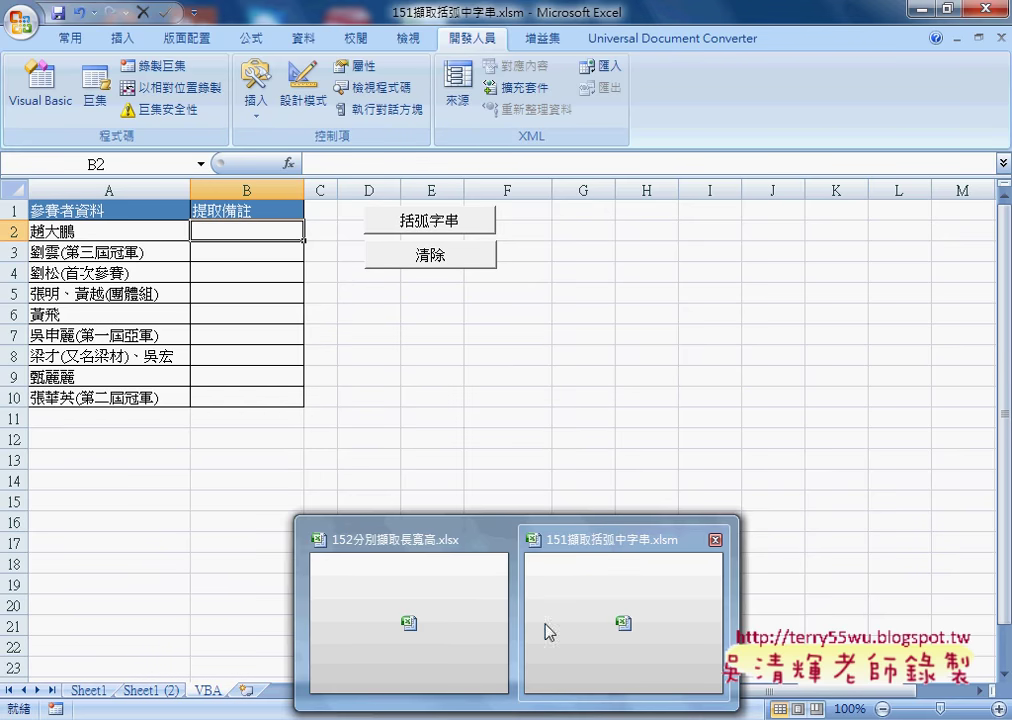
left_click(428, 613)
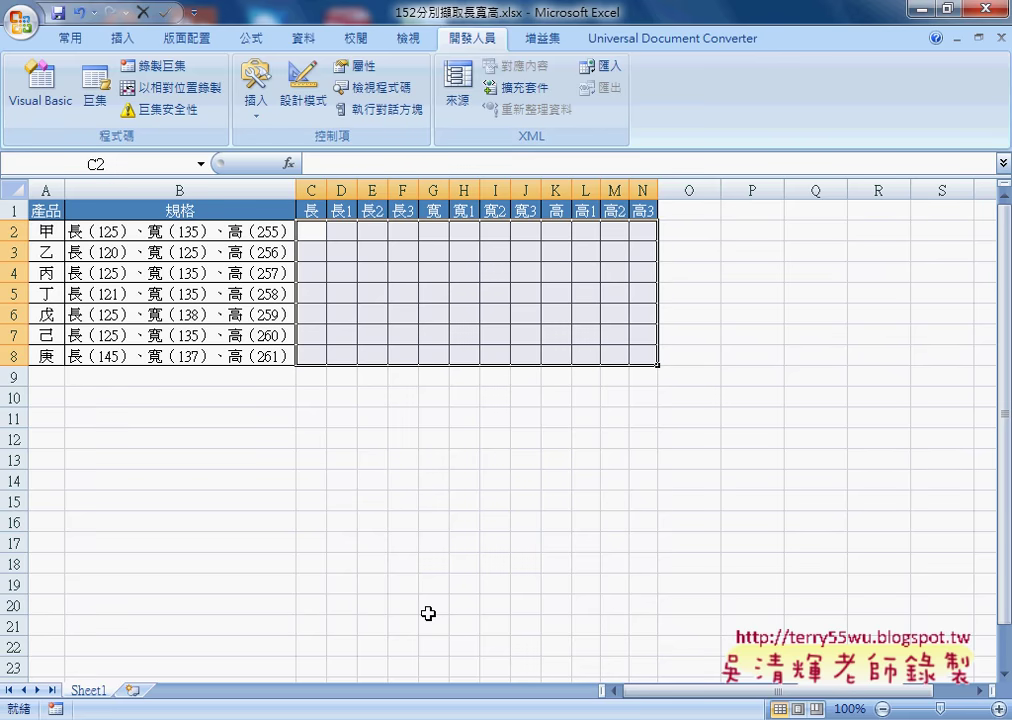
Step: Inspect the first product's specification in B2 alongside its empty 長 cells in columns C–F
left_click(343, 189)
left_click_drag(343, 189, 642, 189)
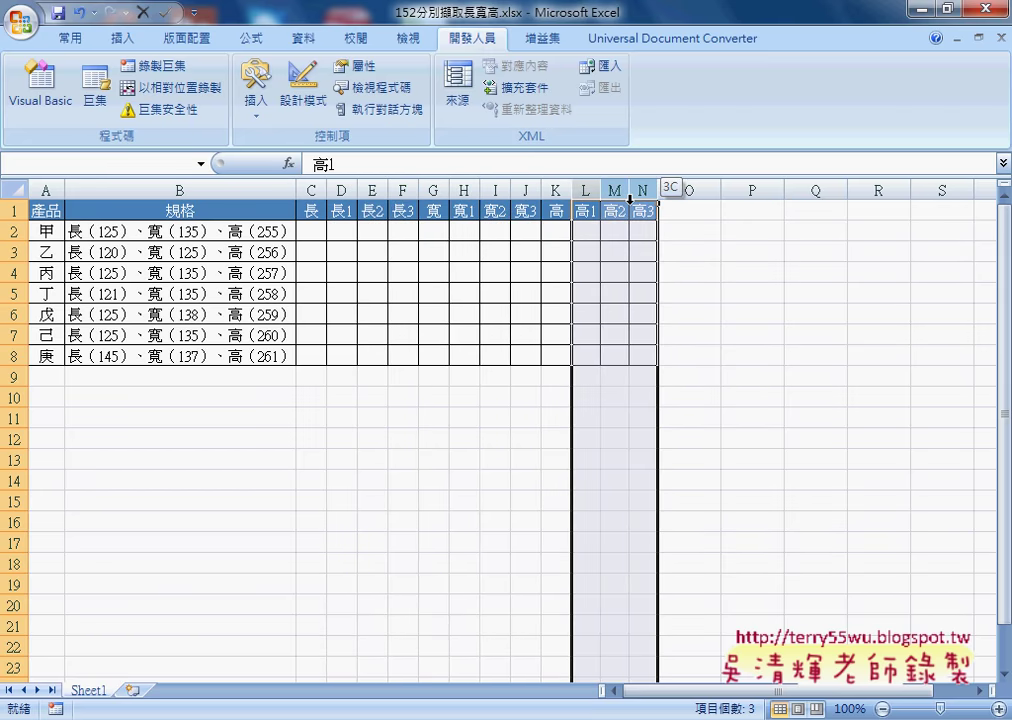
left_click(112, 231)
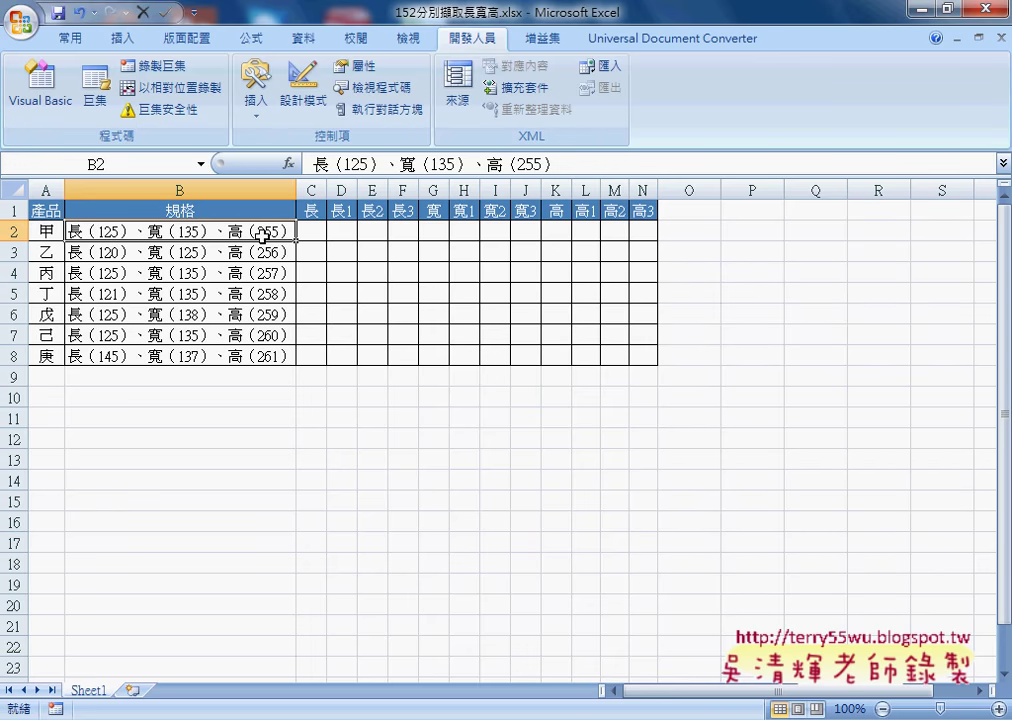
left_click(343, 233)
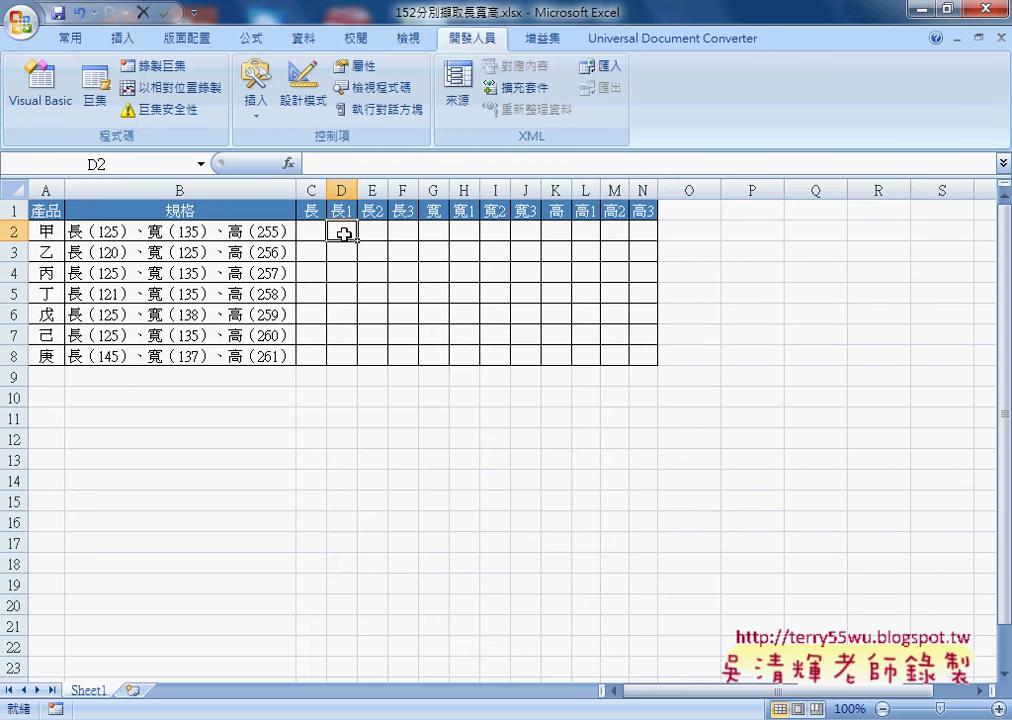
left_click(318, 232)
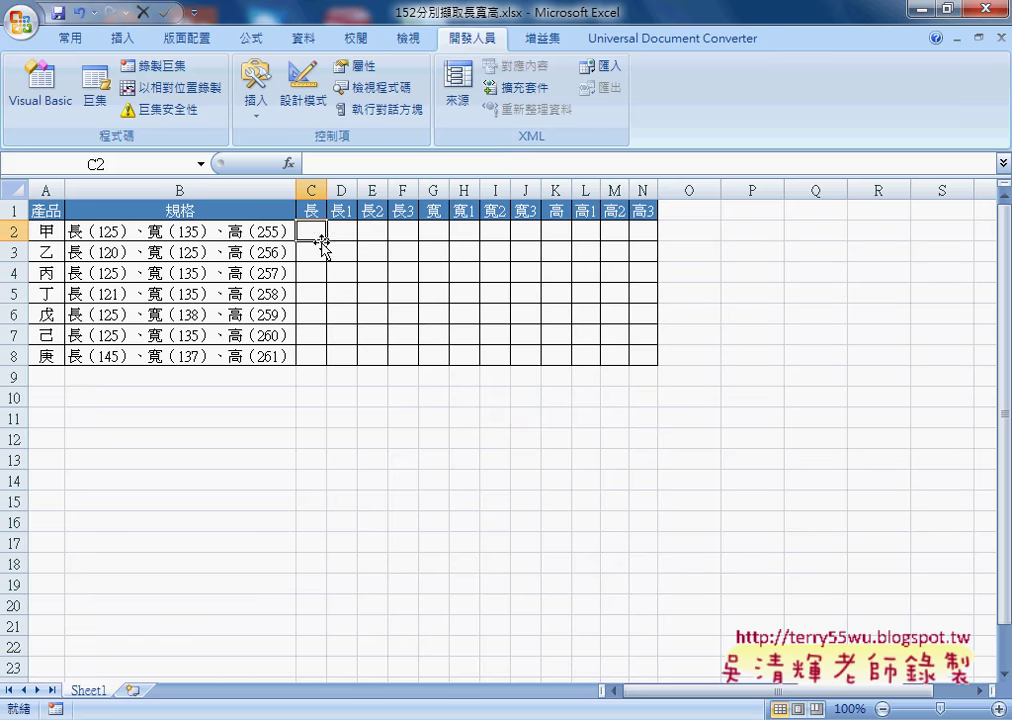
left_click(343, 232)
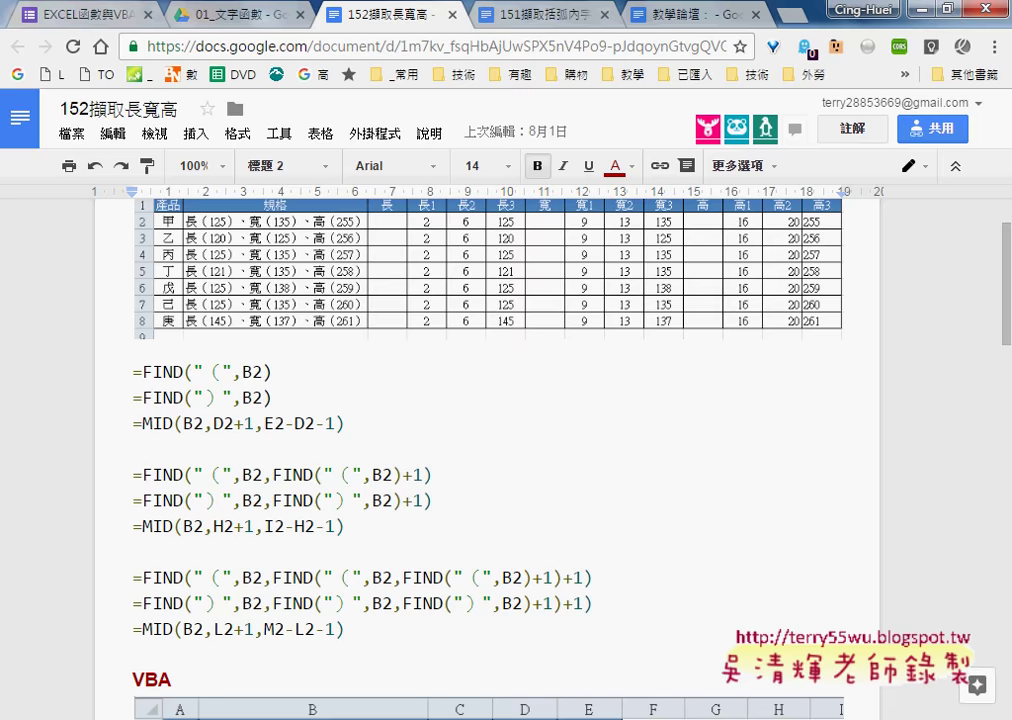
Step: Review the two FIND formulas and the MID formula in the notes, then reselect Excel columns D–F
scroll(434, 557, "up", 1)
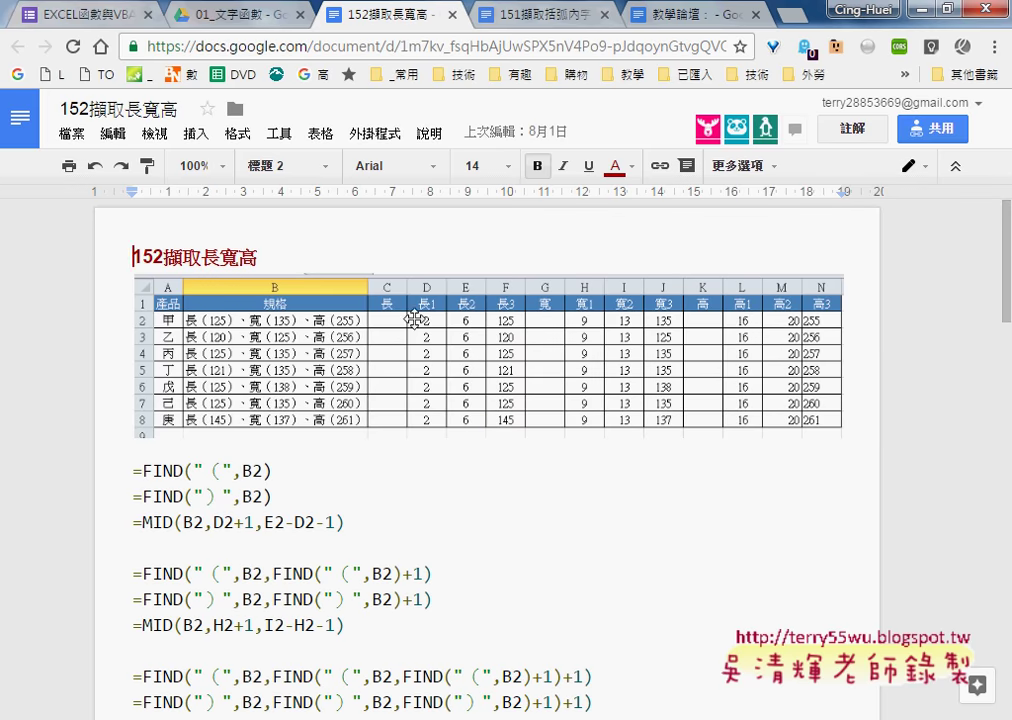
left_click_drag(133, 470, 272, 470)
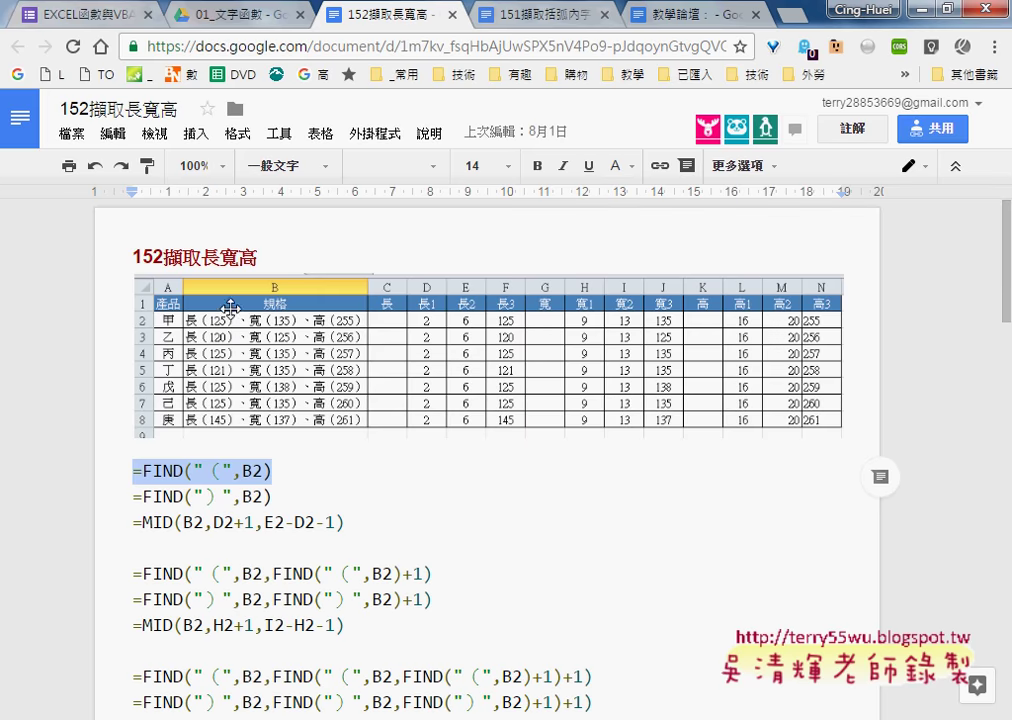
left_click_drag(133, 496, 272, 496)
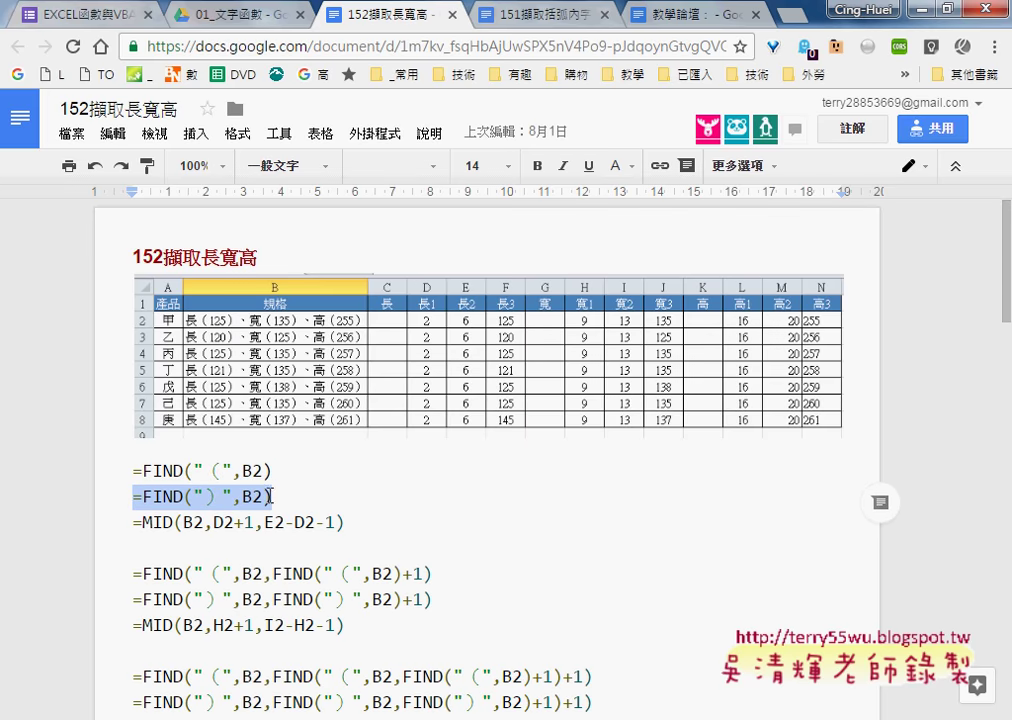
left_click_drag(133, 522, 356, 524)
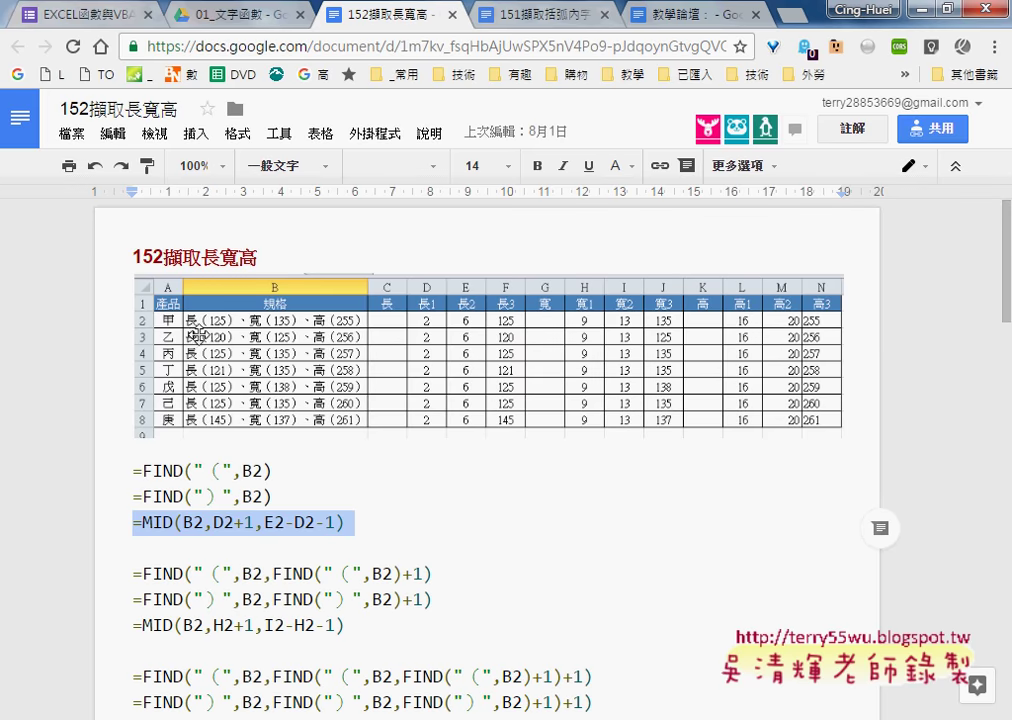
left_click(200, 470)
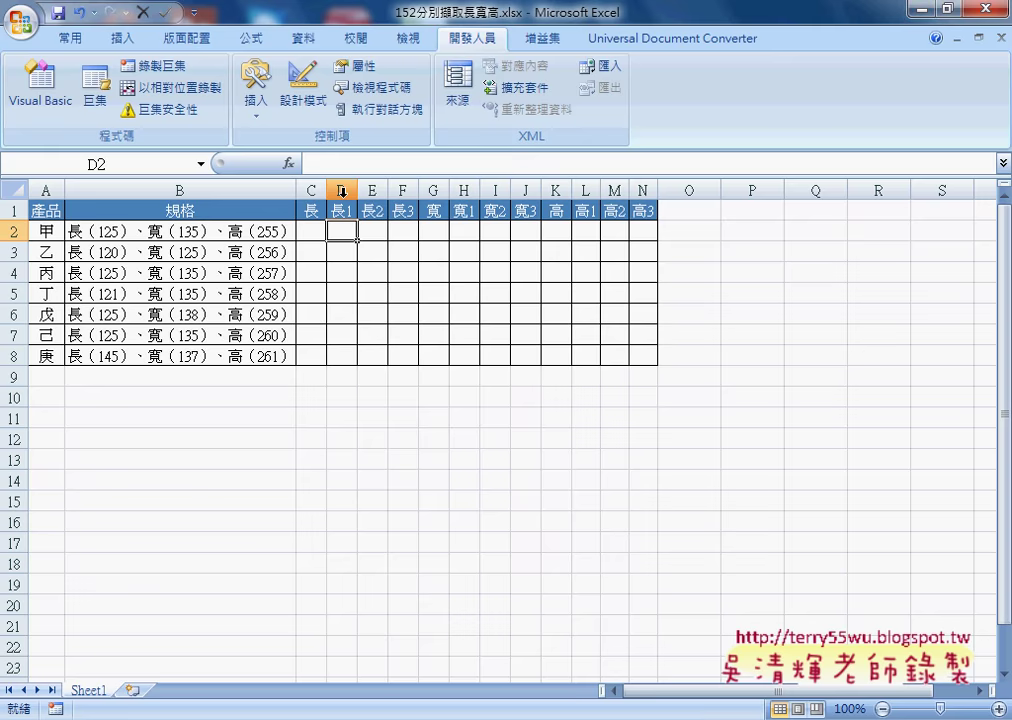
left_click_drag(341, 189, 404, 189)
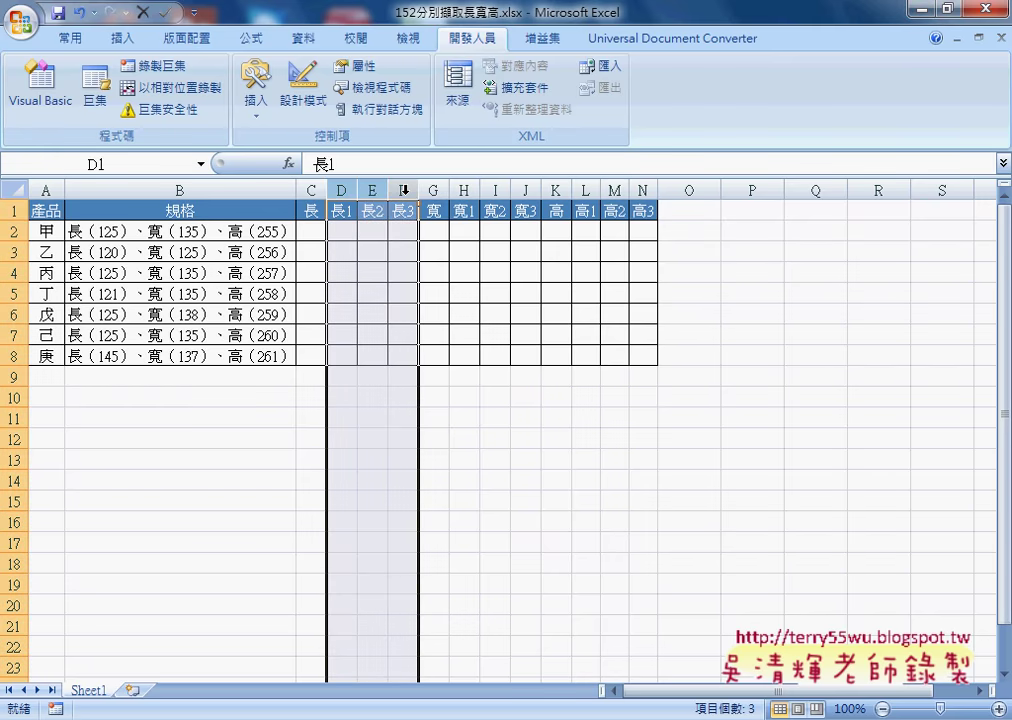
Step: Insert a FIND function into D2 from the 文字 (Text) category
left_click(348, 230)
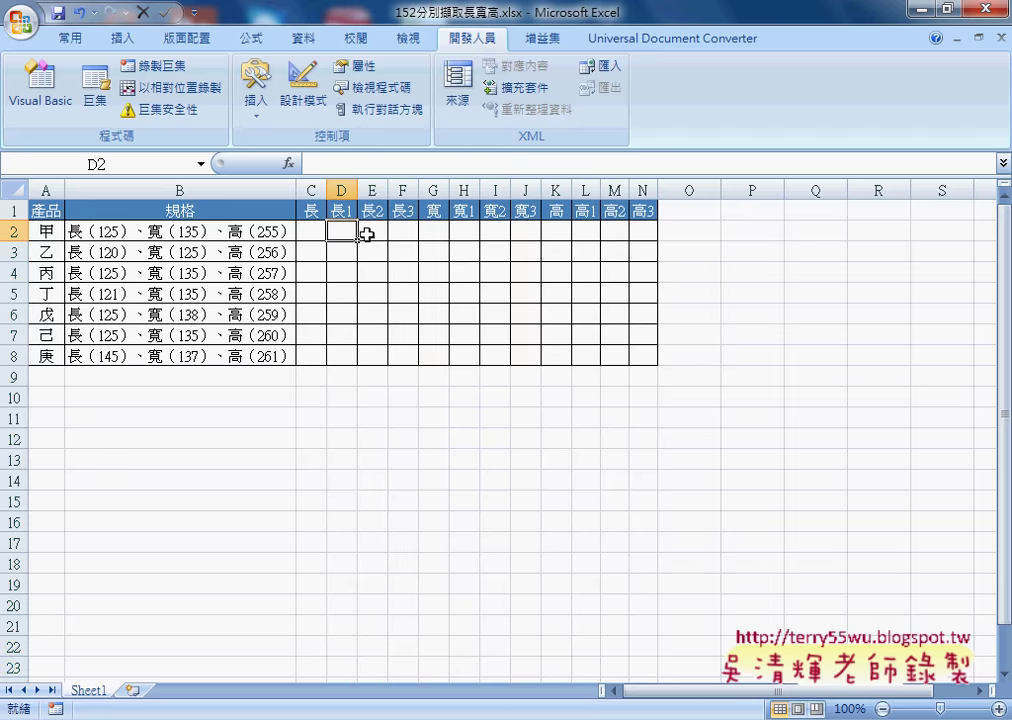
left_click(289, 165)
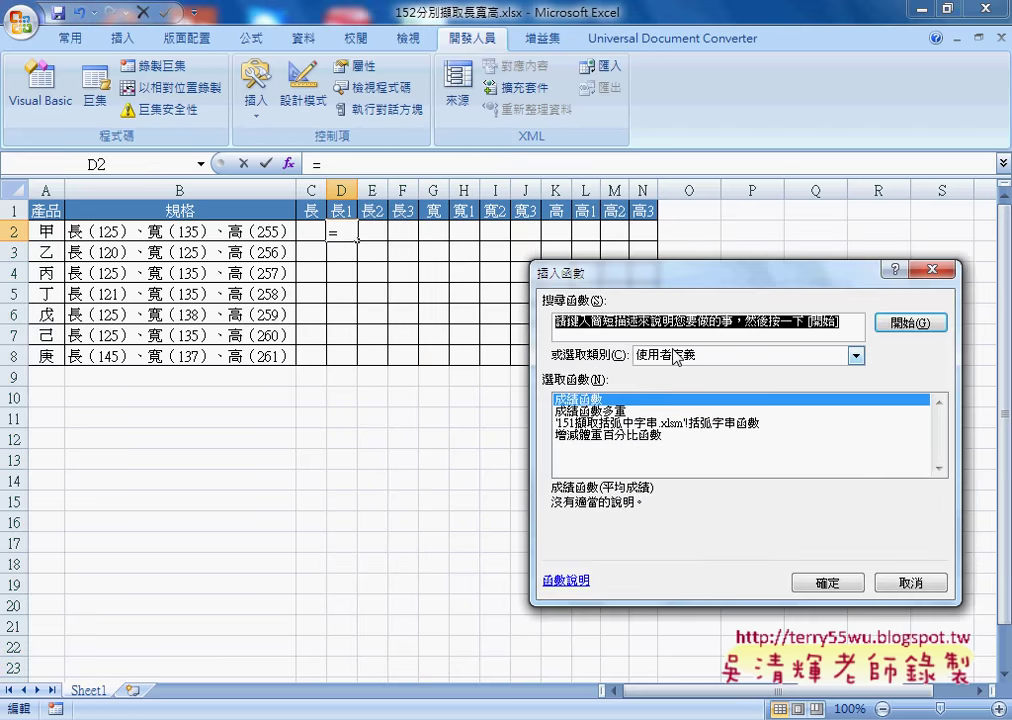
left_click(856, 355)
left_click(683, 467)
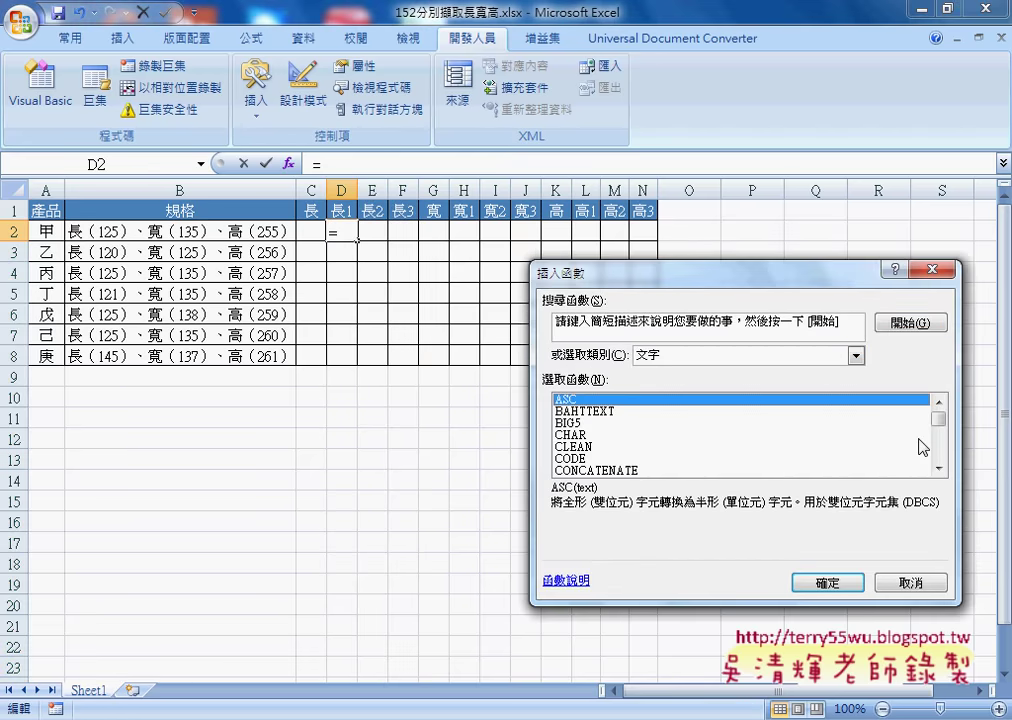
left_click_drag(938, 404, 943, 435)
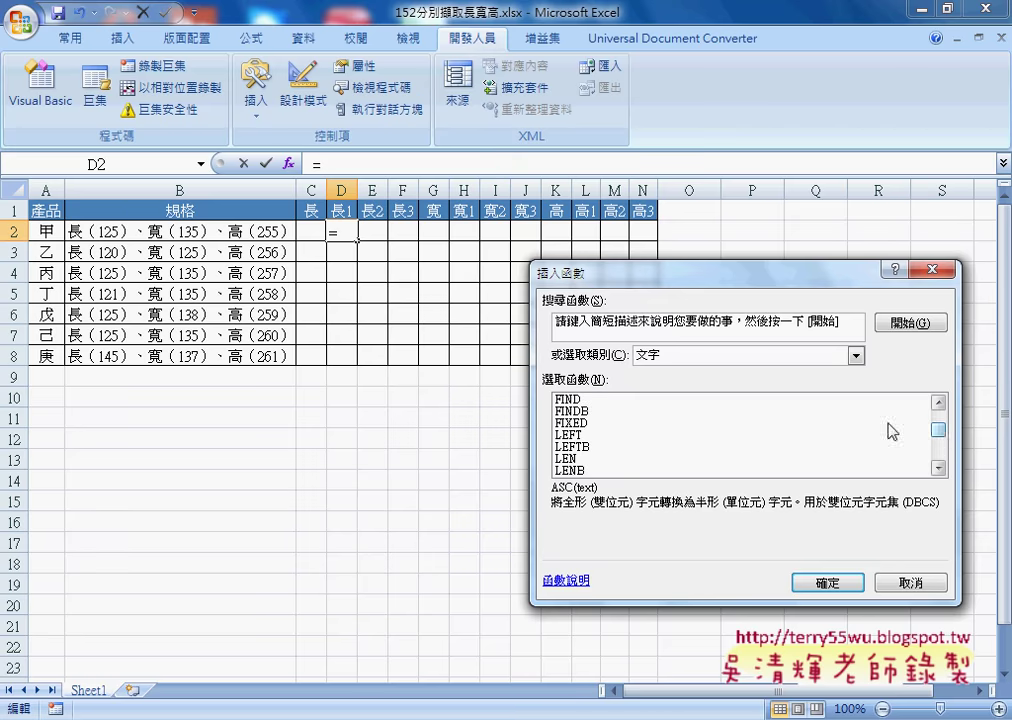
left_click(610, 400)
left_click(836, 586)
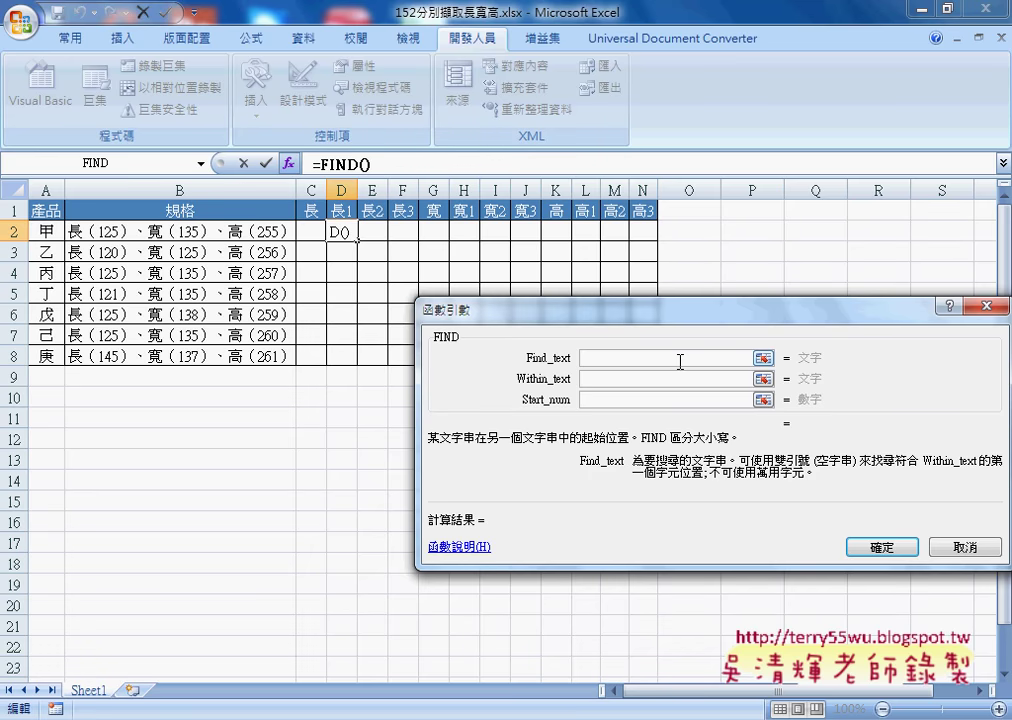
Step: Set FIND to search B2 for the full-width （, returning 2, and copy the formula
type("(")
key("BackSpace")
key("grave")
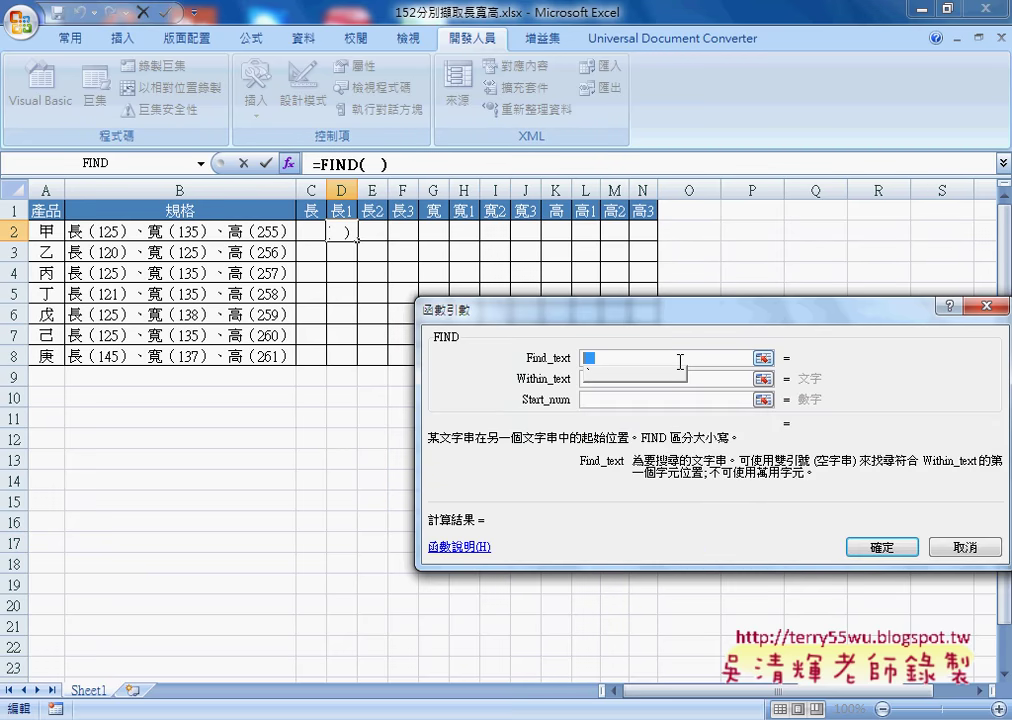
type("(")
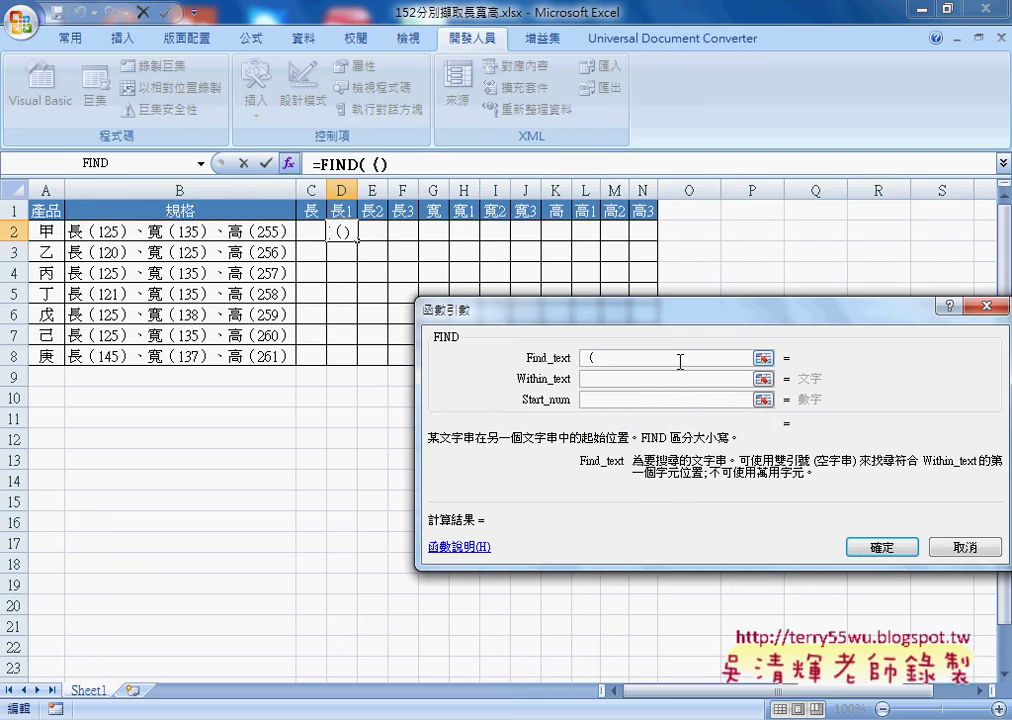
left_click(611, 378)
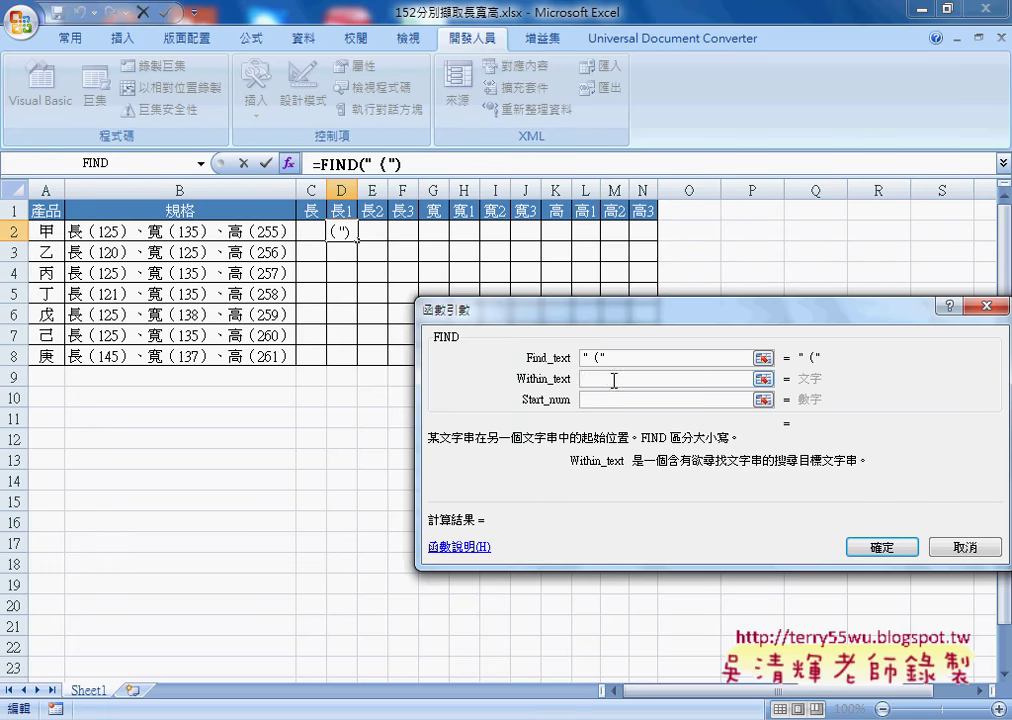
left_click(204, 232)
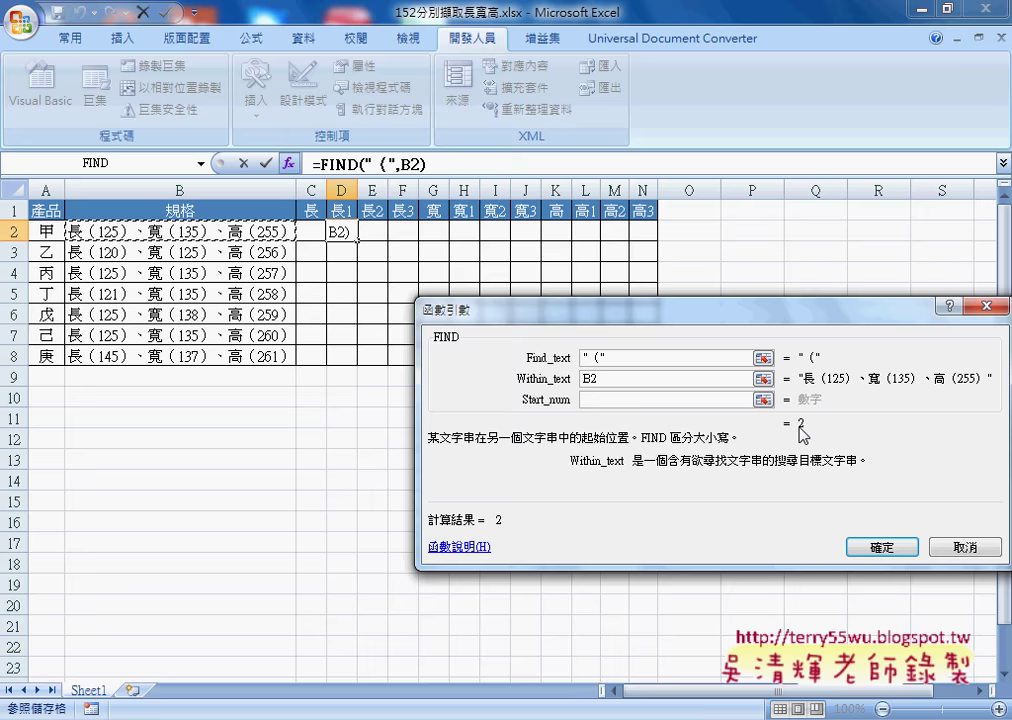
left_click(874, 550)
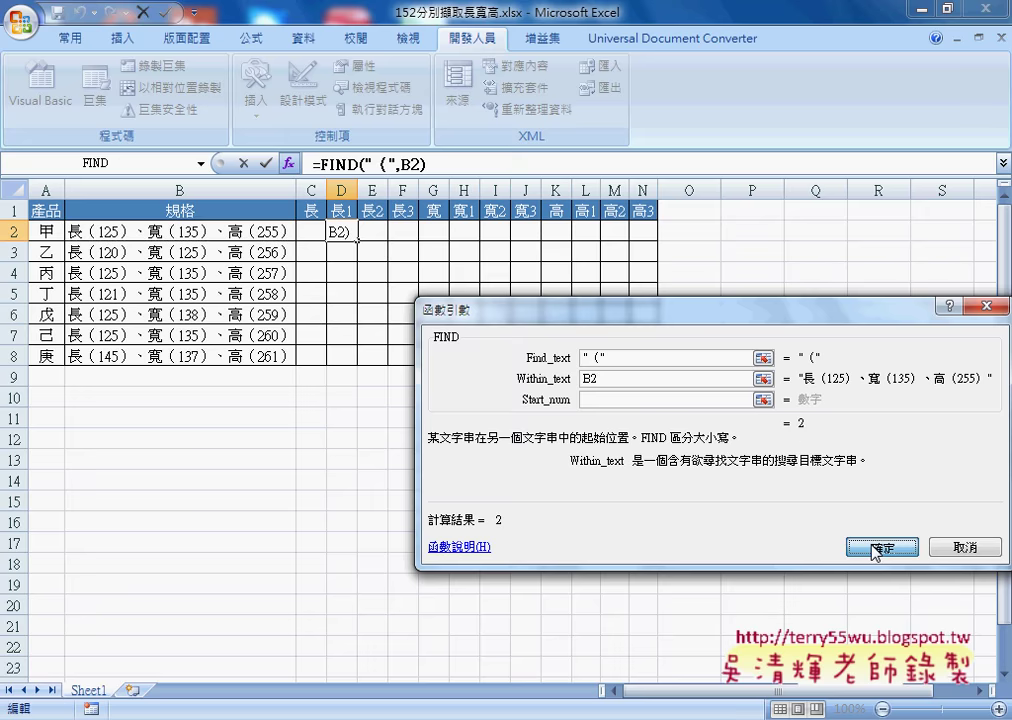
left_click(427, 165)
left_click_drag(427, 165, 314, 163)
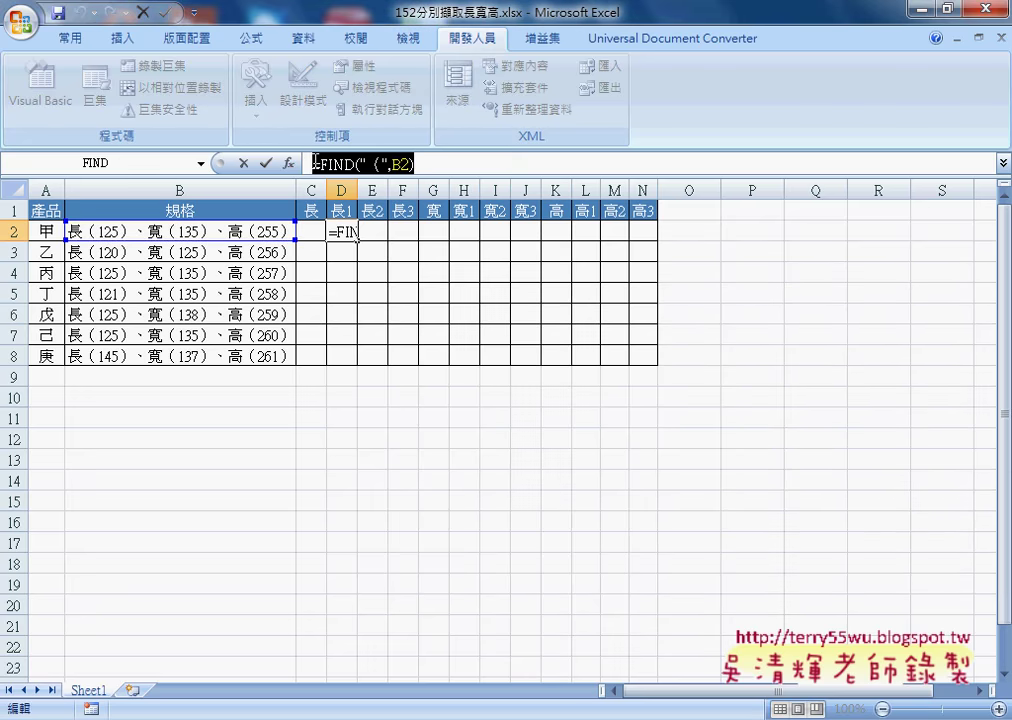
left_click(243, 163)
Step: Paste the FIND formula into E2 with ） as search text, giving 6
left_click(372, 236)
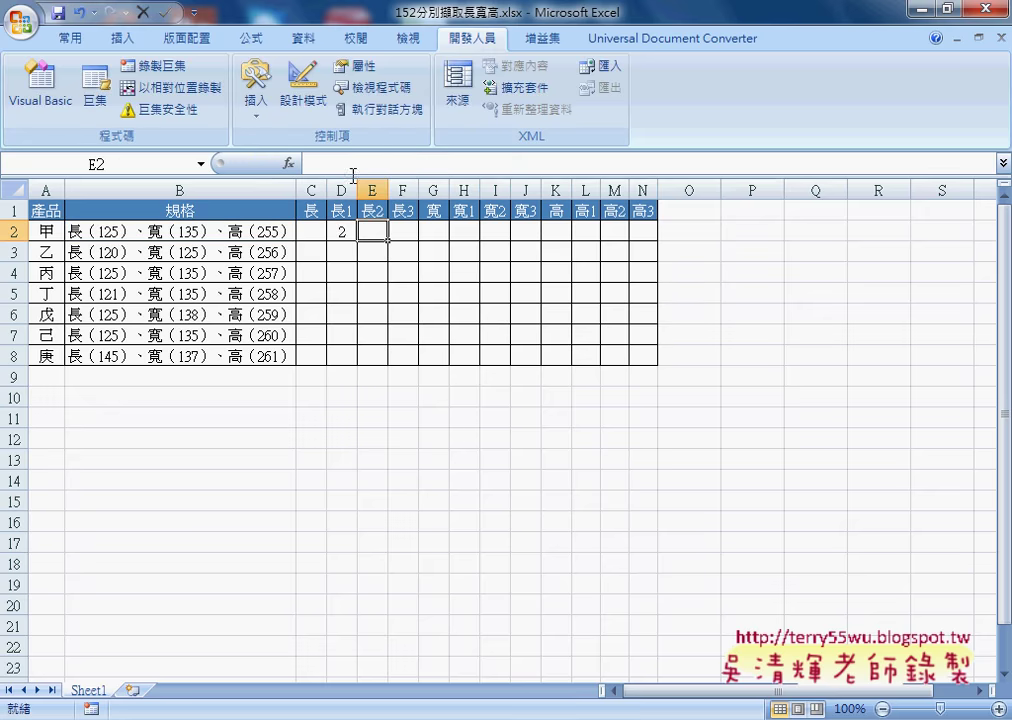
left_click(343, 163)
key("ctrl+v")
left_click_drag(368, 163, 378, 163)
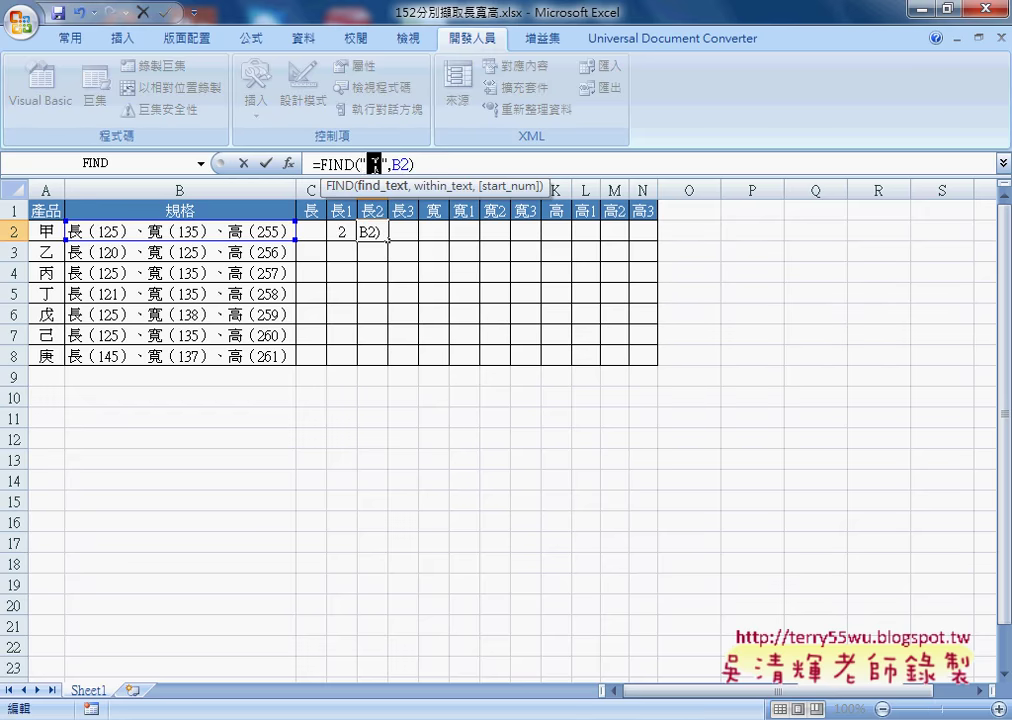
type("）")
left_click(266, 163)
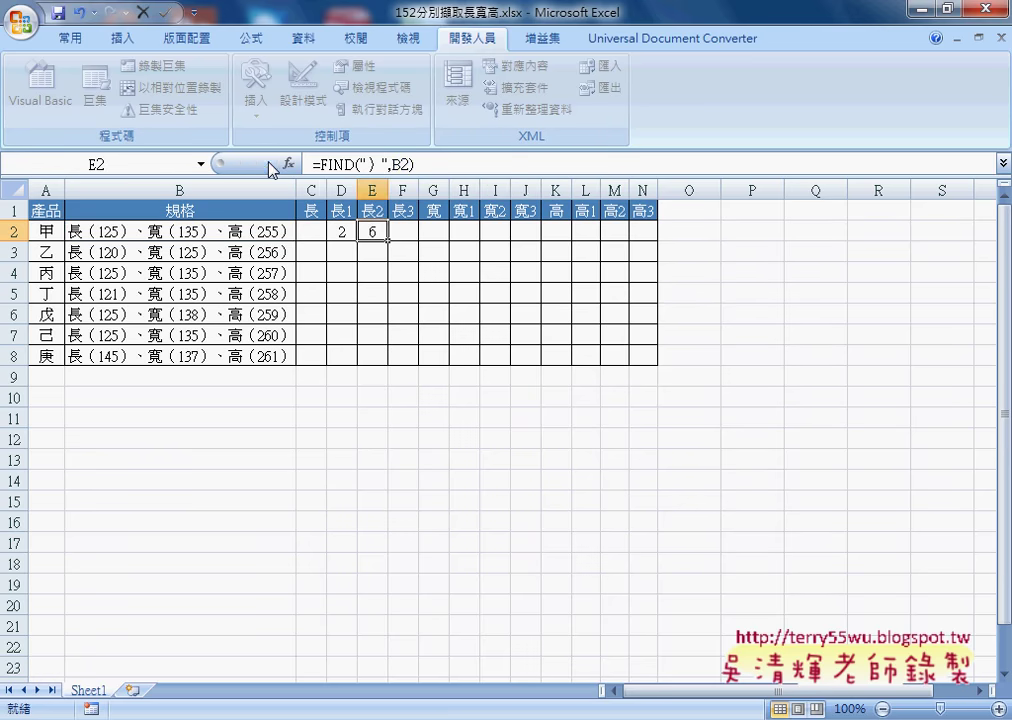
left_click(343, 233)
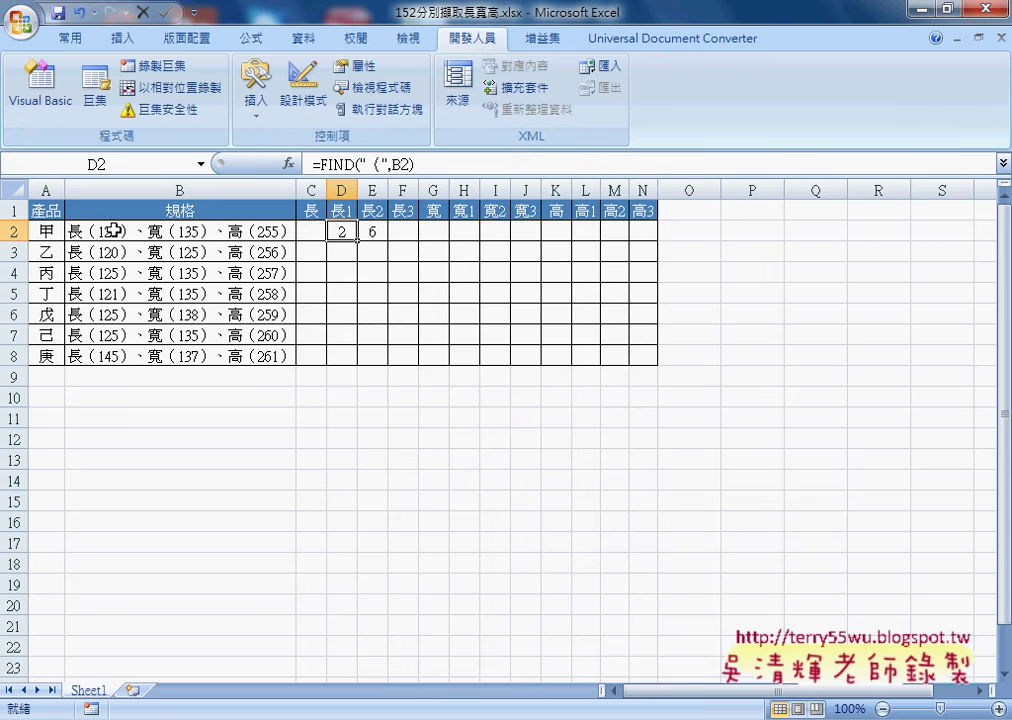
Step: Start a Text-category function in F2, scrolling the list toward MID
left_click(400, 231)
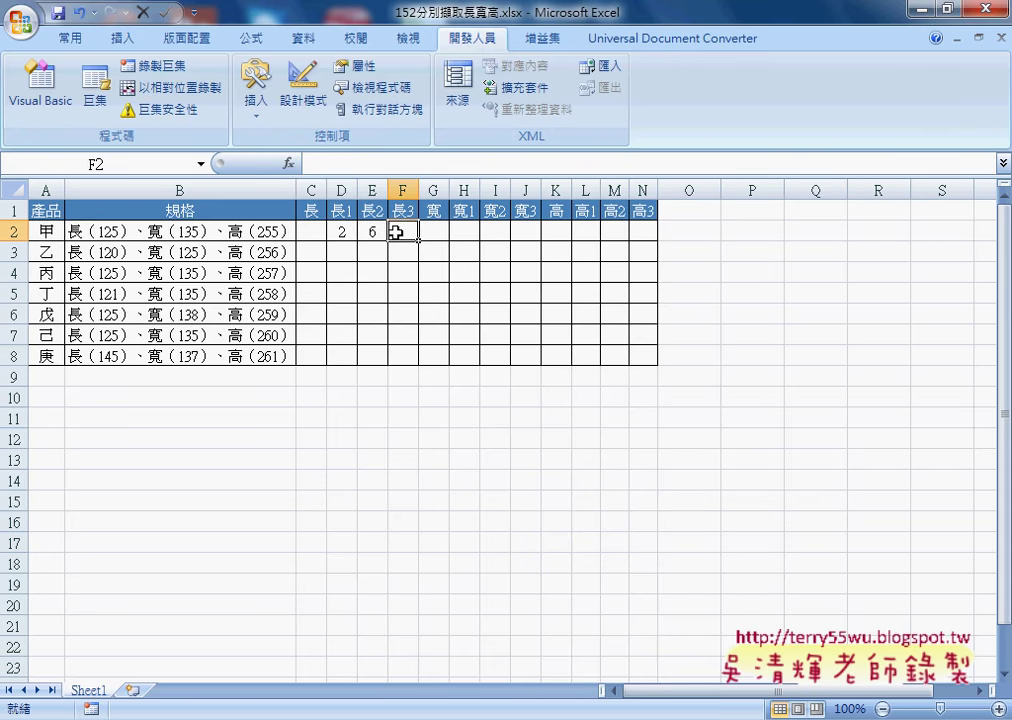
left_click(289, 163)
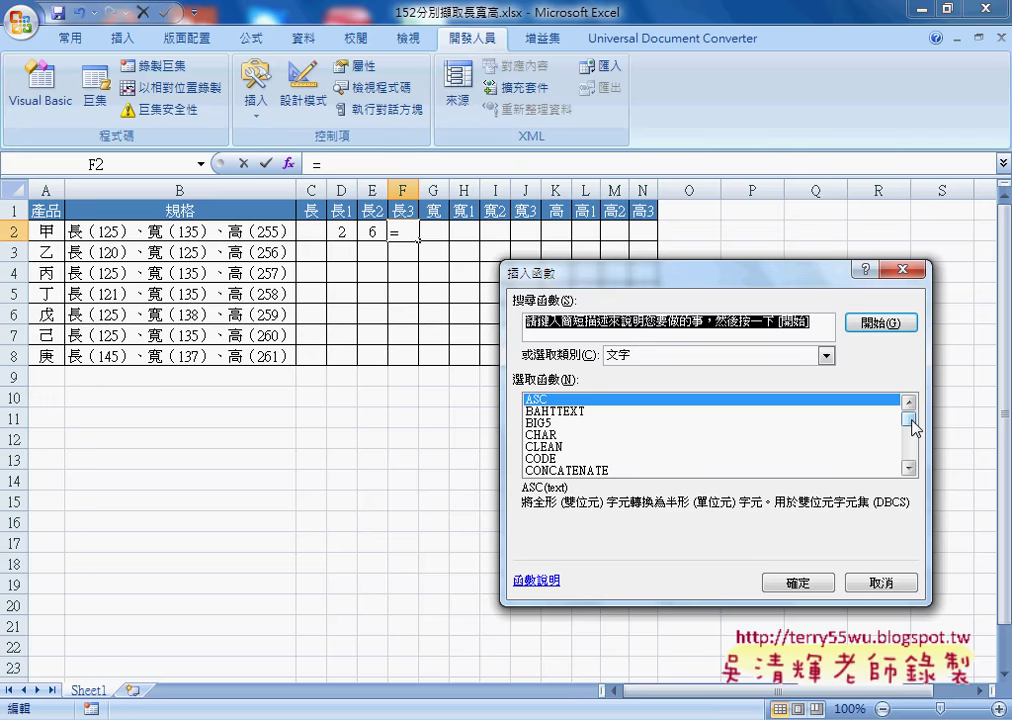
left_click_drag(909, 418, 913, 452)
Step: Build =MID(B2,D2+1,E2-D2-1) in F2, returning the length 125
double_click(566, 436)
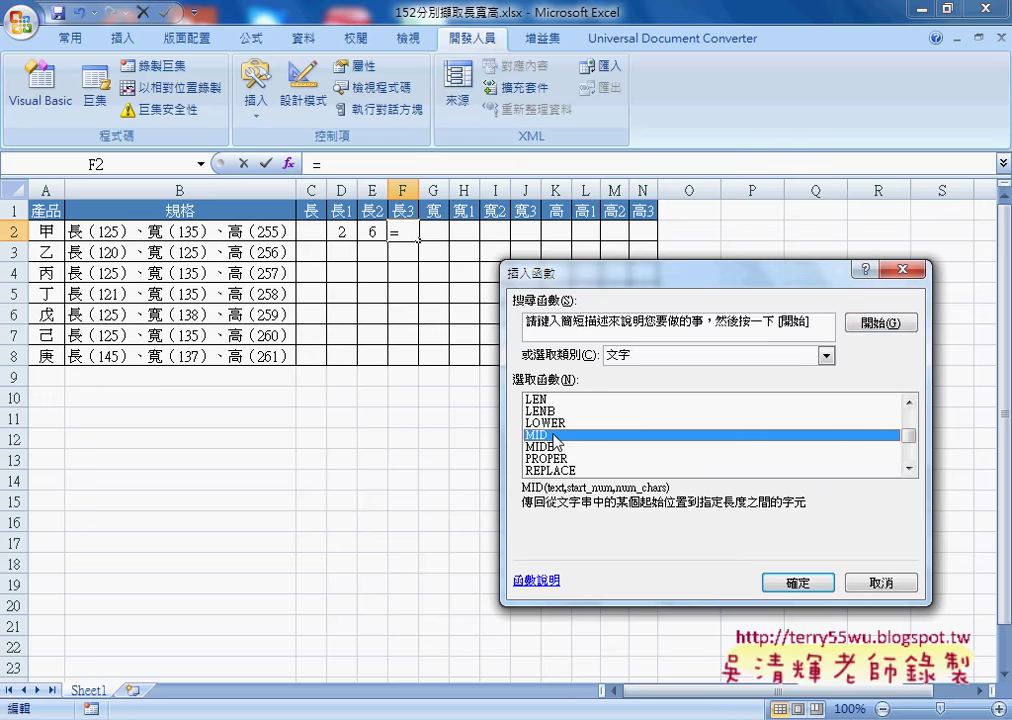
left_click(170, 231)
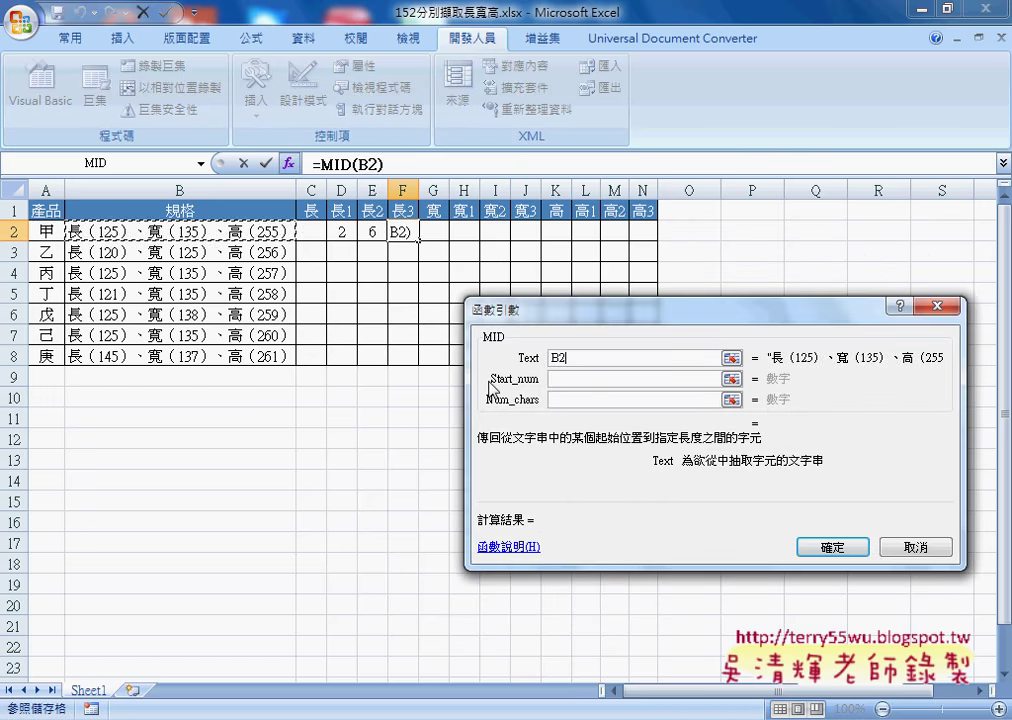
left_click(556, 379)
left_click(343, 231)
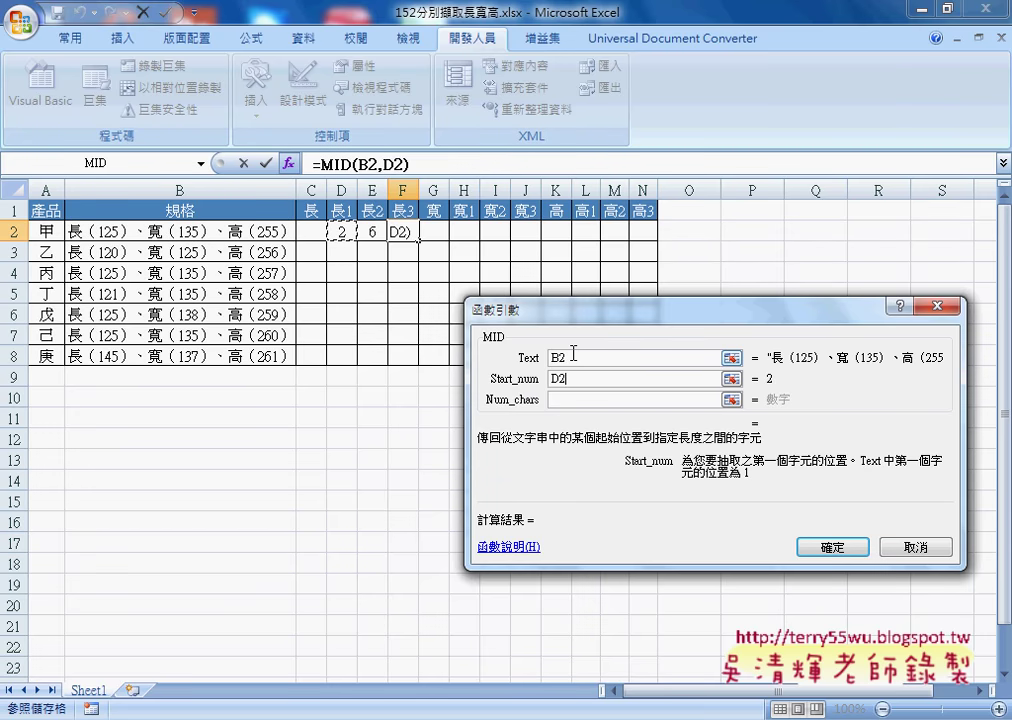
type("+1")
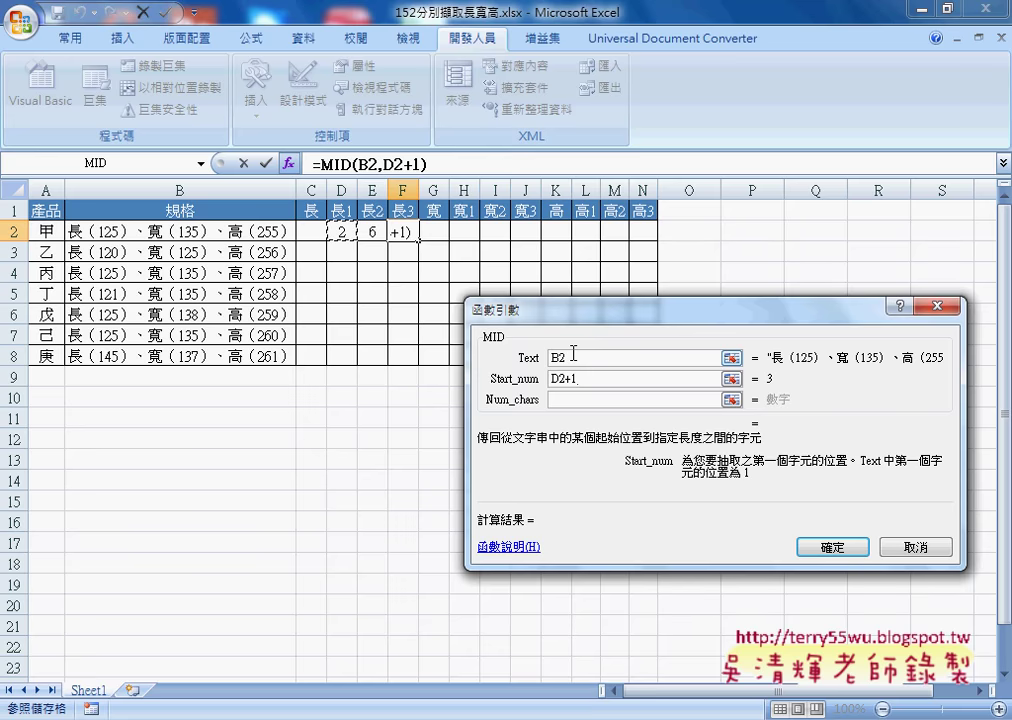
left_click(571, 401)
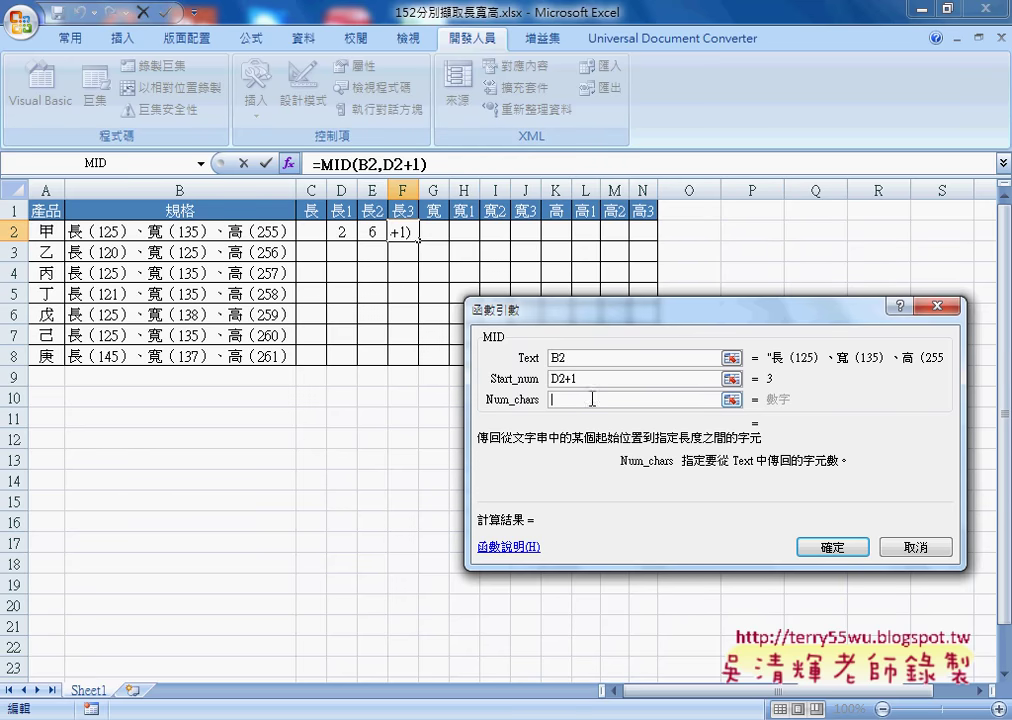
left_click(373, 231)
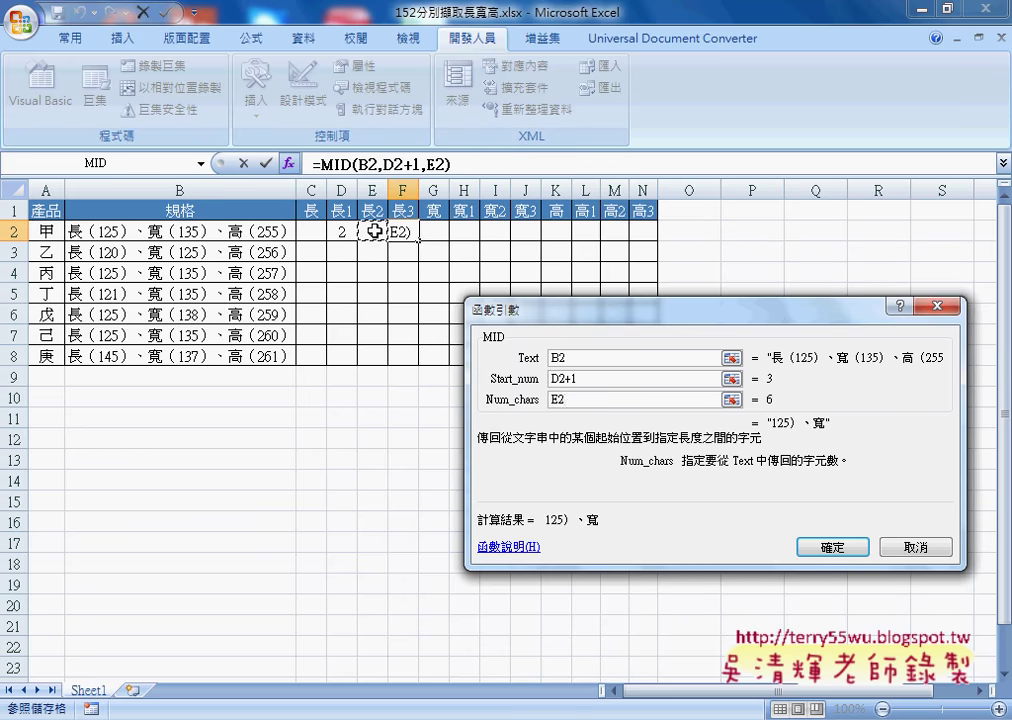
type("-")
left_click(343, 229)
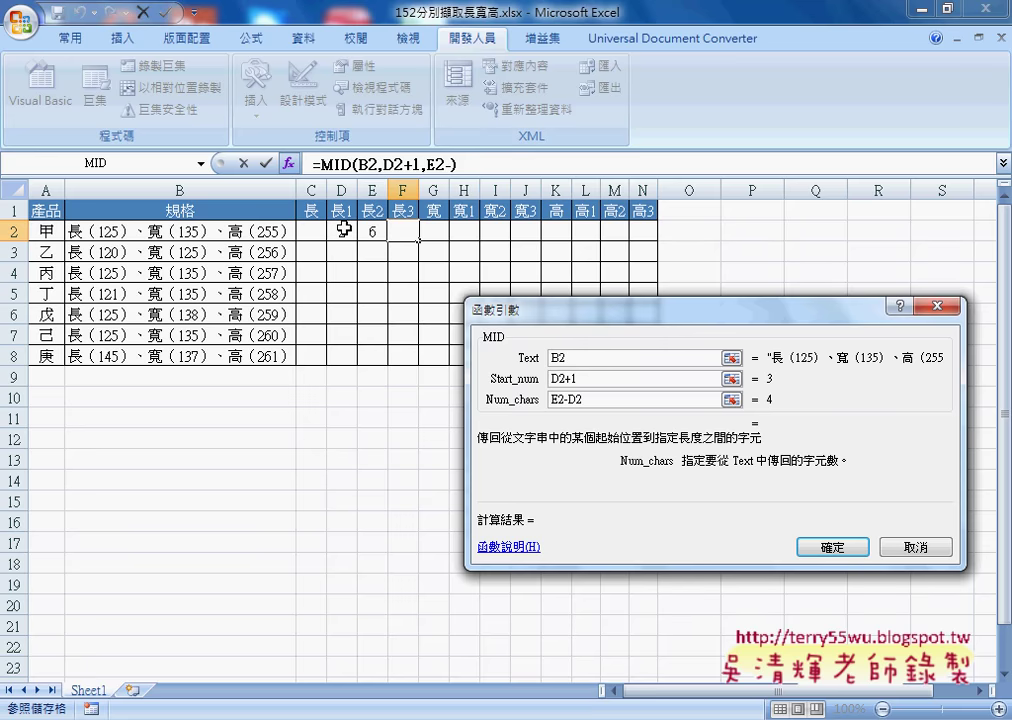
type("-1")
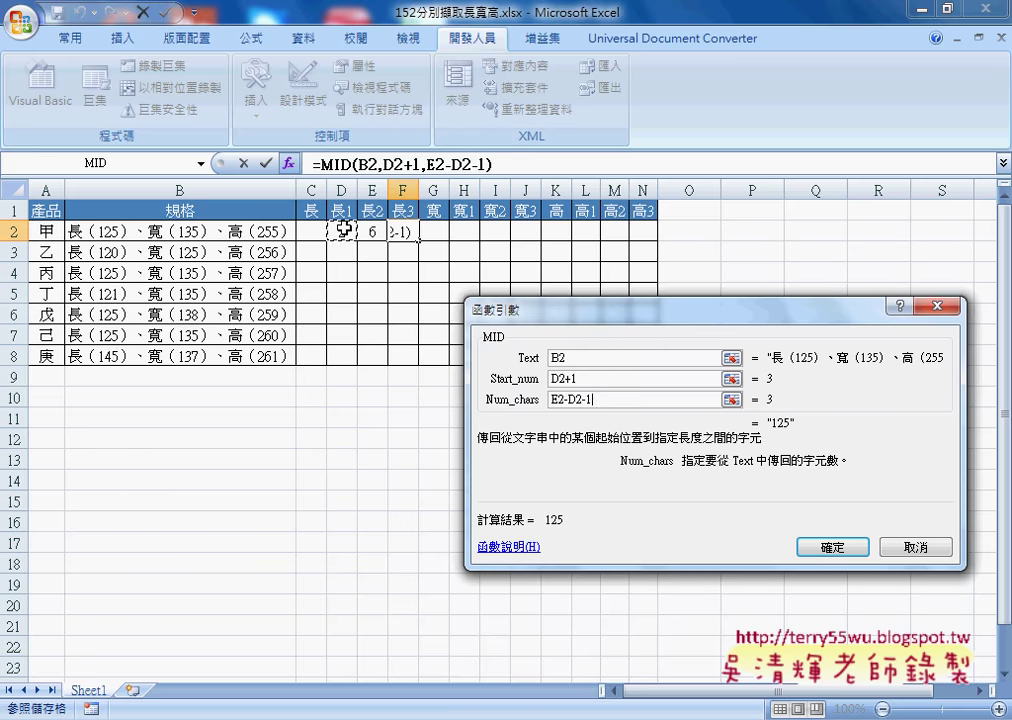
left_click(855, 550)
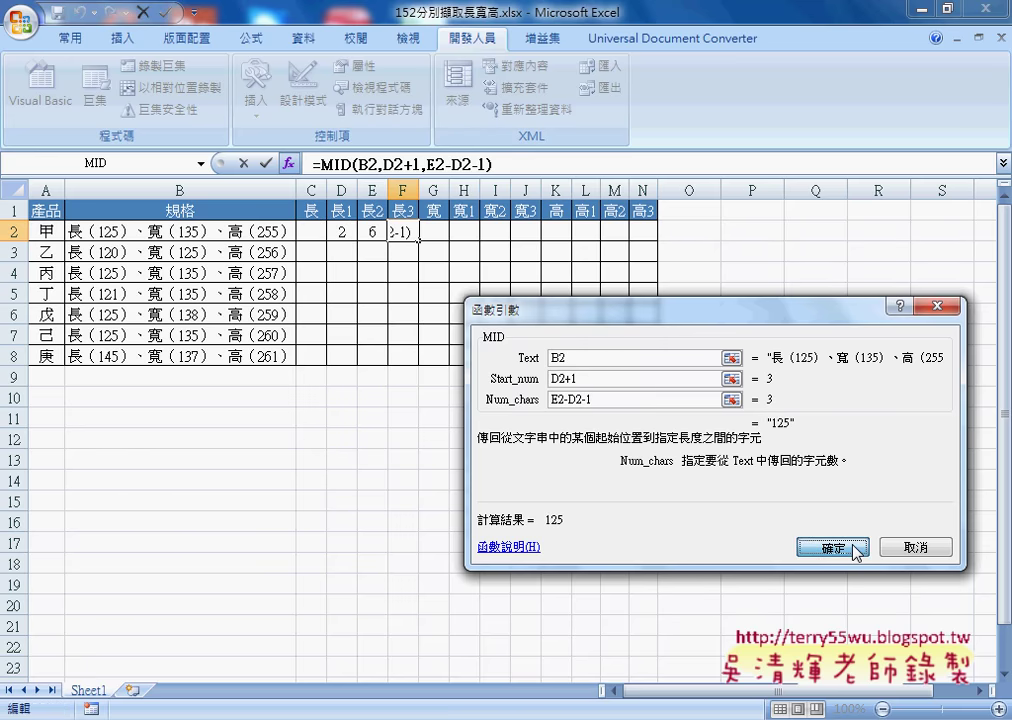
left_click(340, 229)
left_click(404, 232)
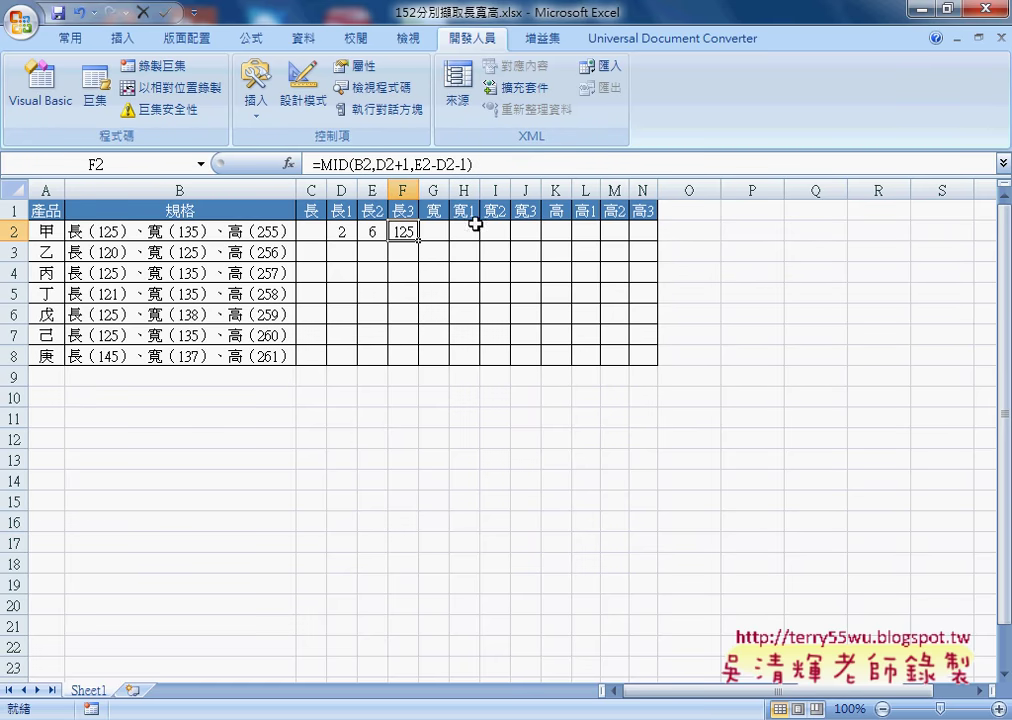
left_click_drag(342, 231, 404, 232)
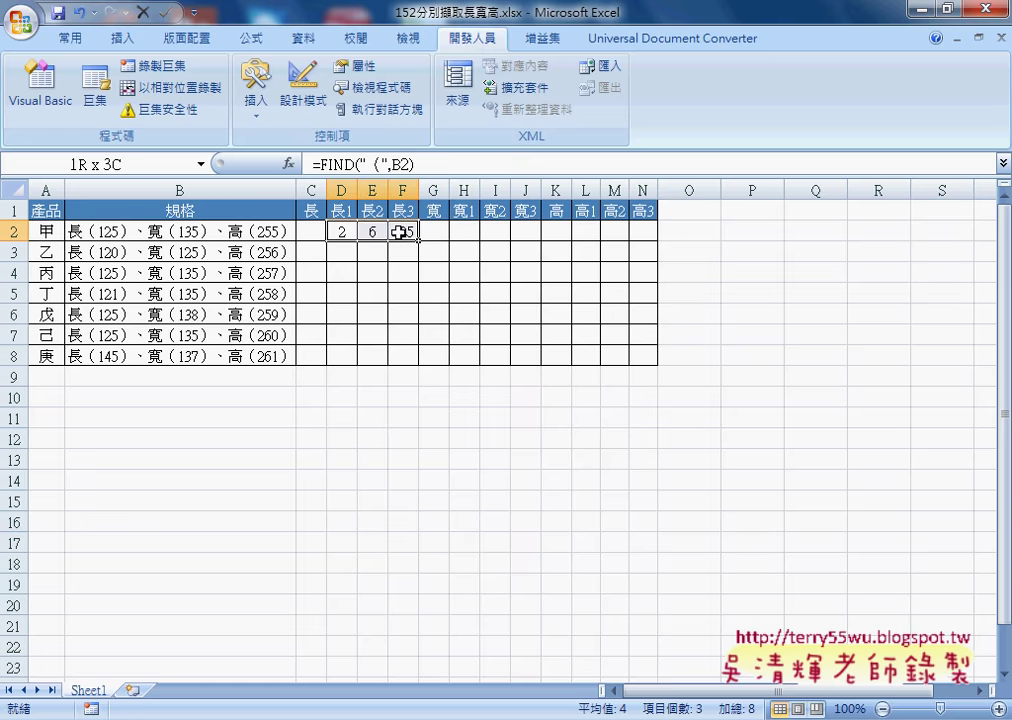
left_click(463, 231)
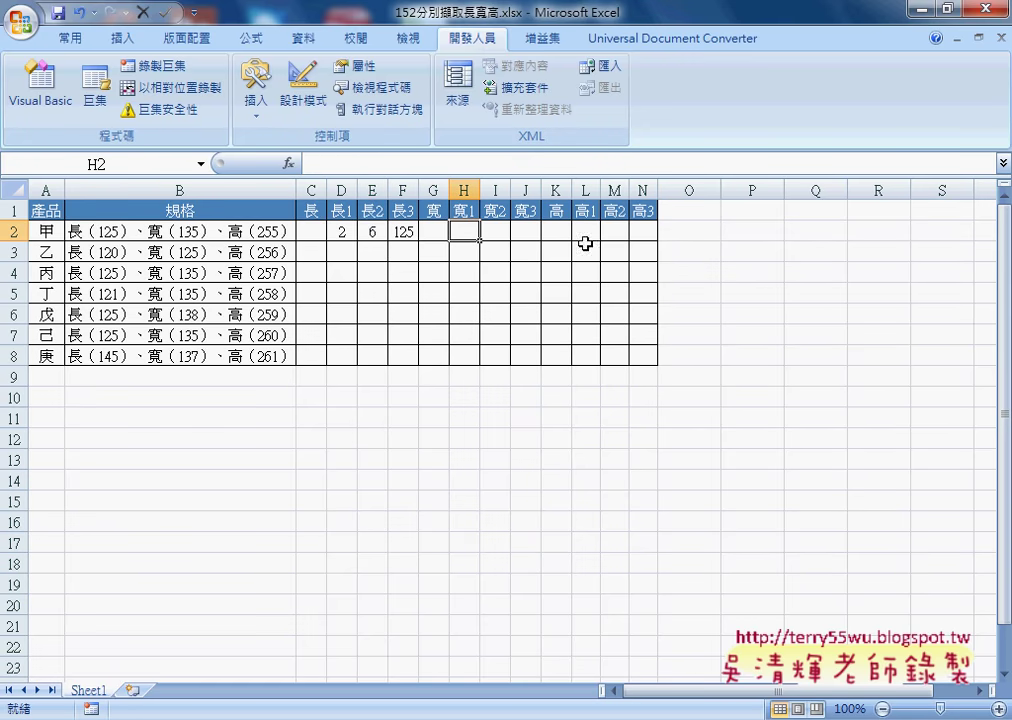
left_click(340, 232)
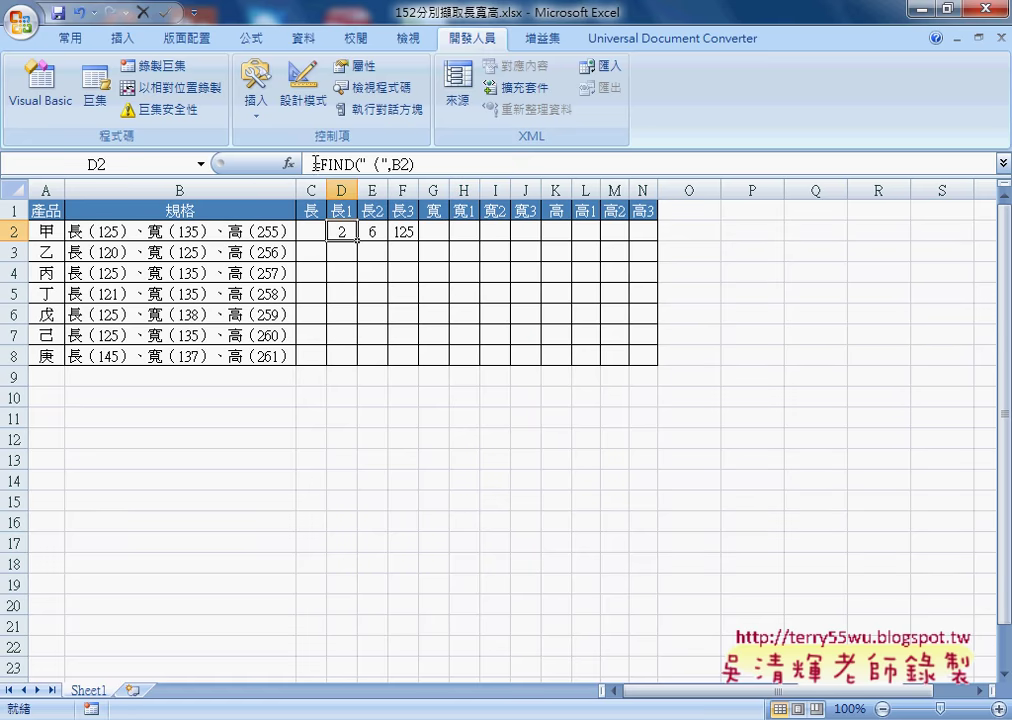
left_click_drag(320, 163, 463, 160)
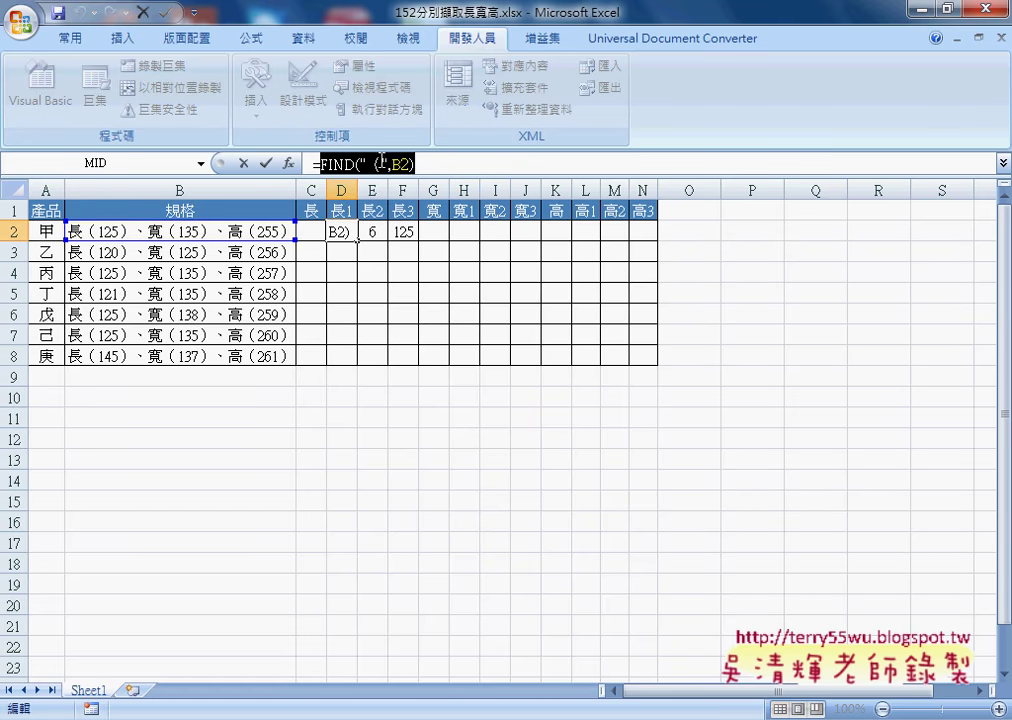
left_click(243, 163)
left_click(472, 231)
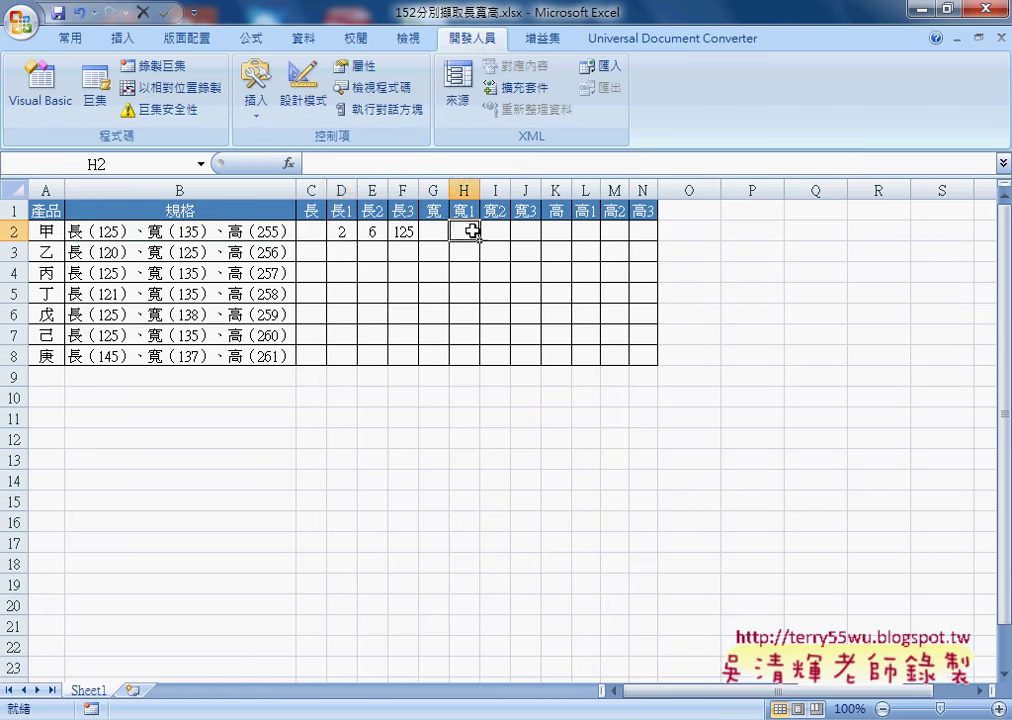
Step: Insert a FIND function into H2 from the Text category
left_click(288, 163)
left_click(674, 362)
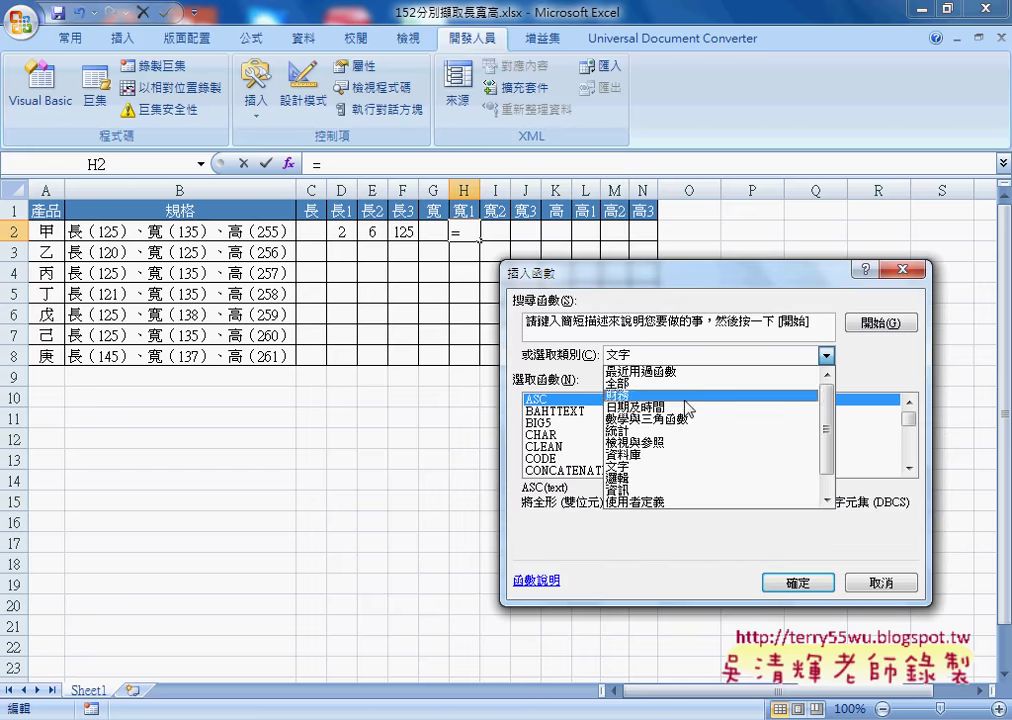
left_click(689, 472)
left_click_drag(908, 418, 908, 428)
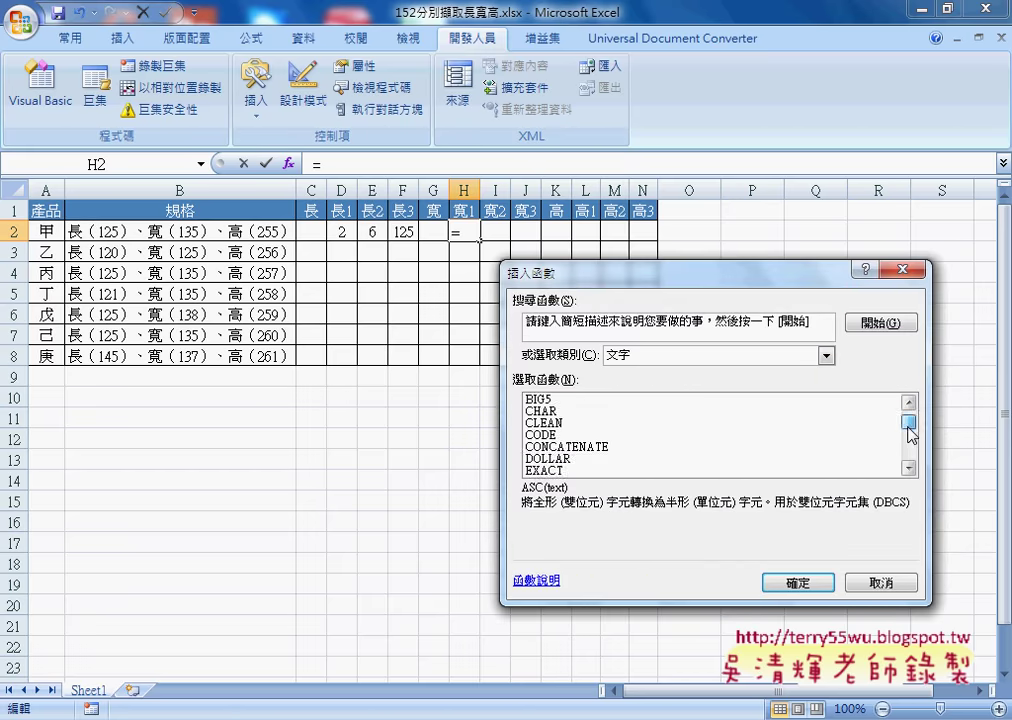
left_click(582, 424)
double_click(584, 426)
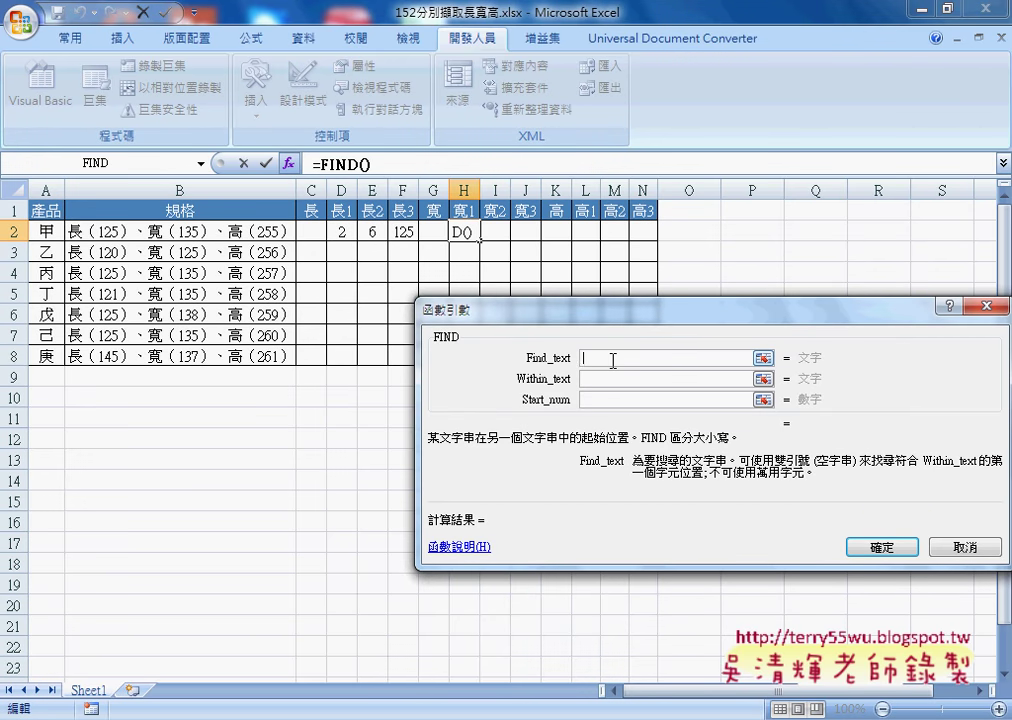
Step: Set FIND to search B2 for （ starting at FIND("（",B2)+1, giving 9
type("（")
left_click(607, 379)
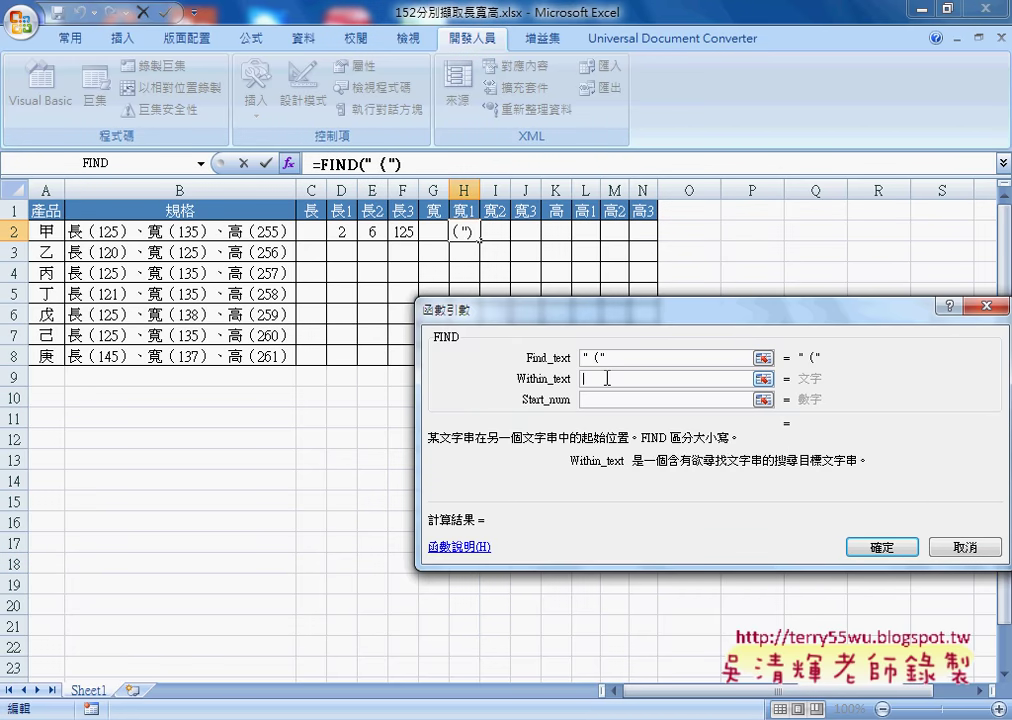
left_click(266, 233)
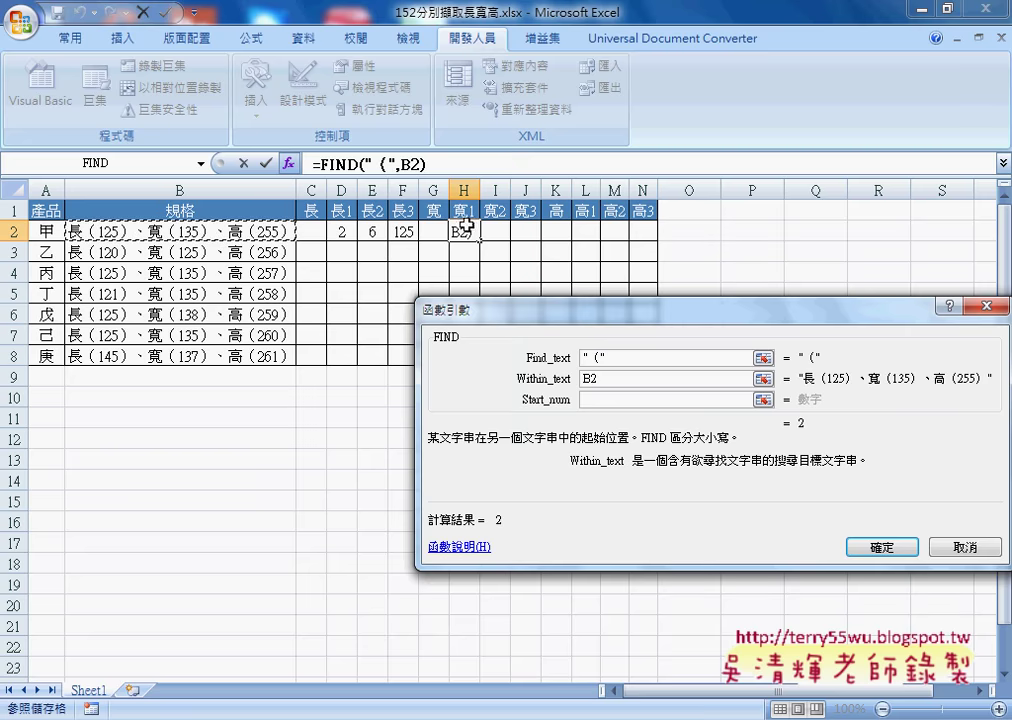
left_click(590, 400)
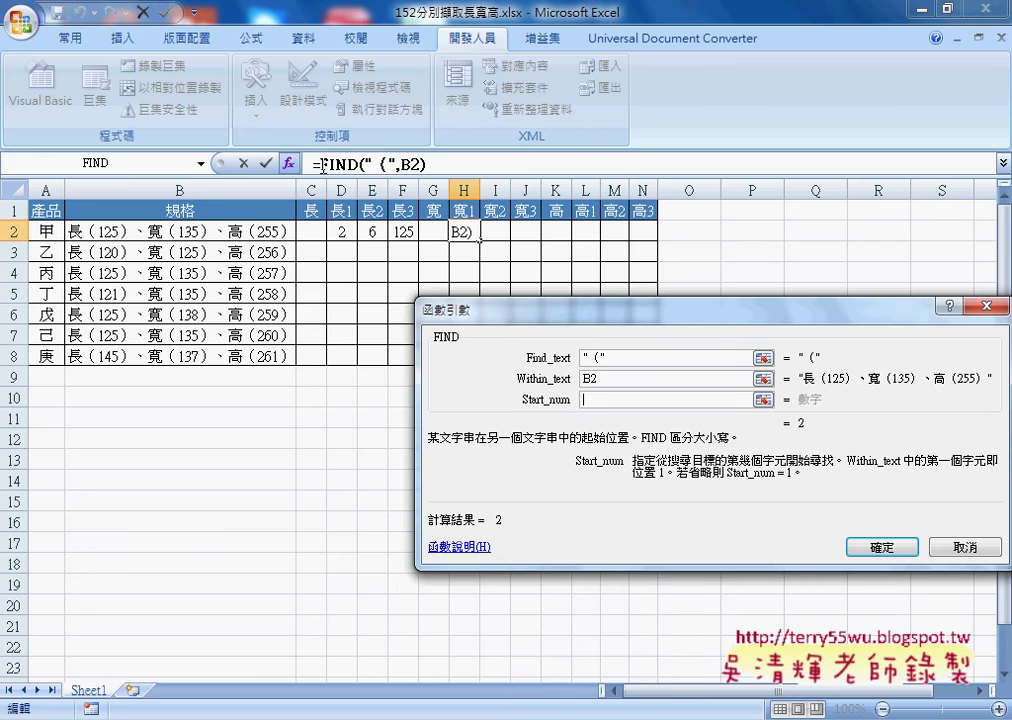
right_click(597, 400)
left_click(639, 457)
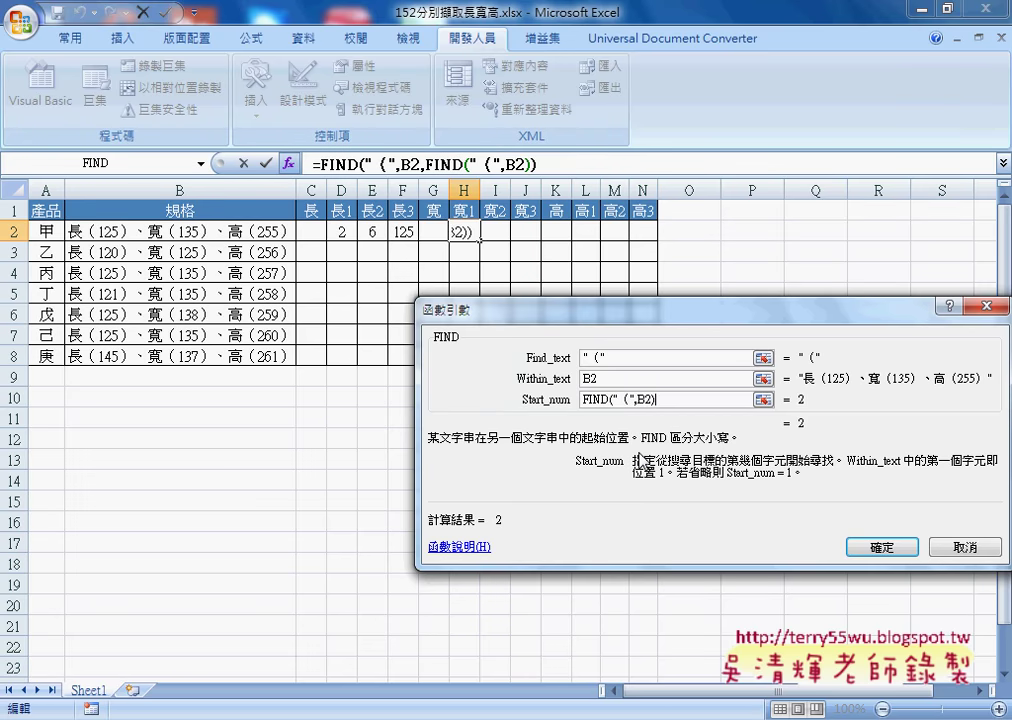
type("+1")
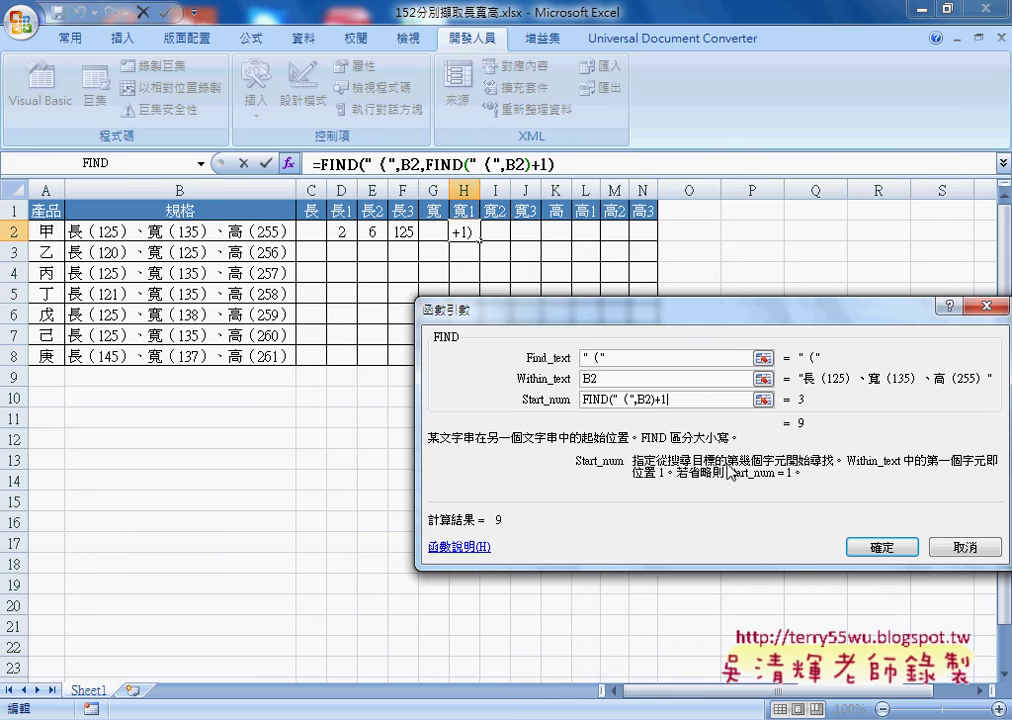
left_click(882, 549)
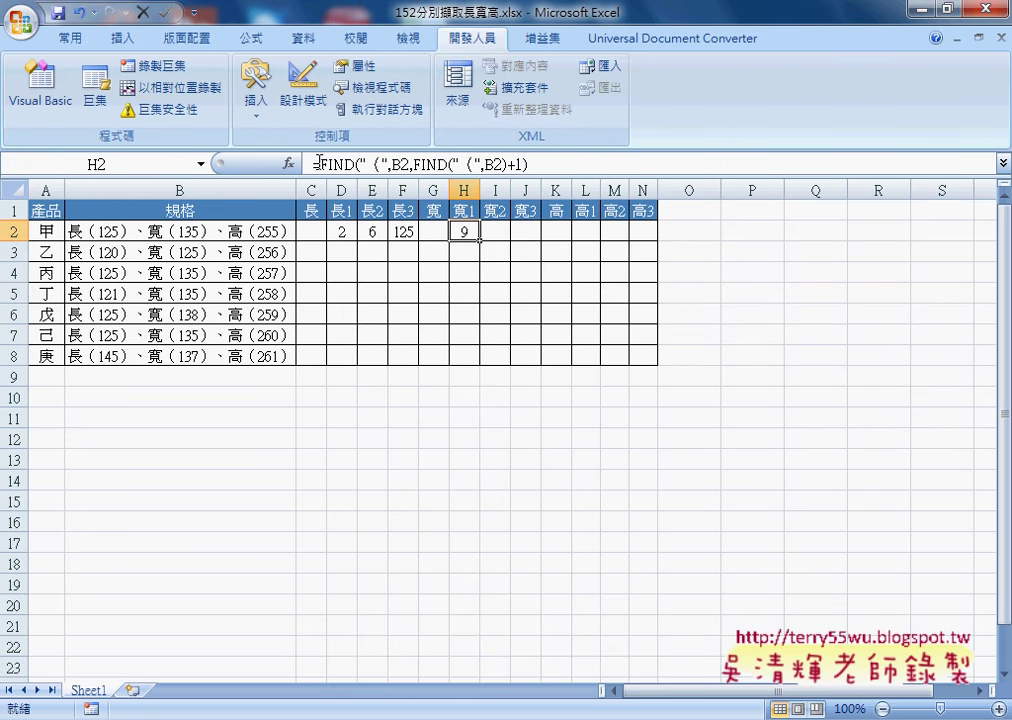
Step: Paste H2's nested FIND into I2 and change both （ to ）, giving 13
left_click_drag(314, 164, 619, 173)
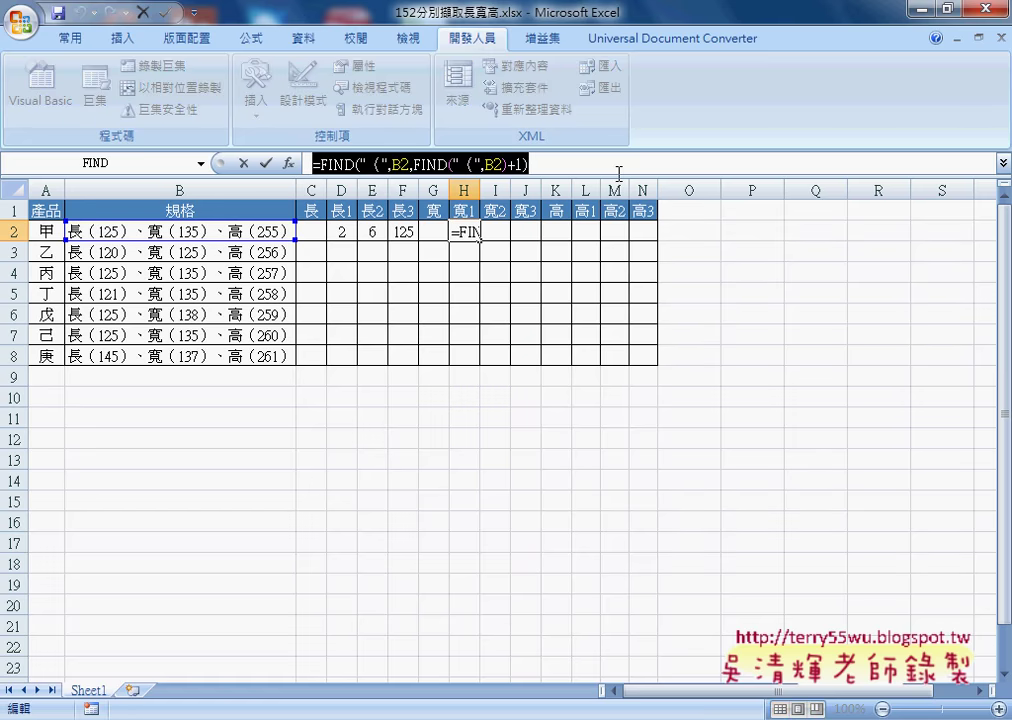
left_click(244, 163)
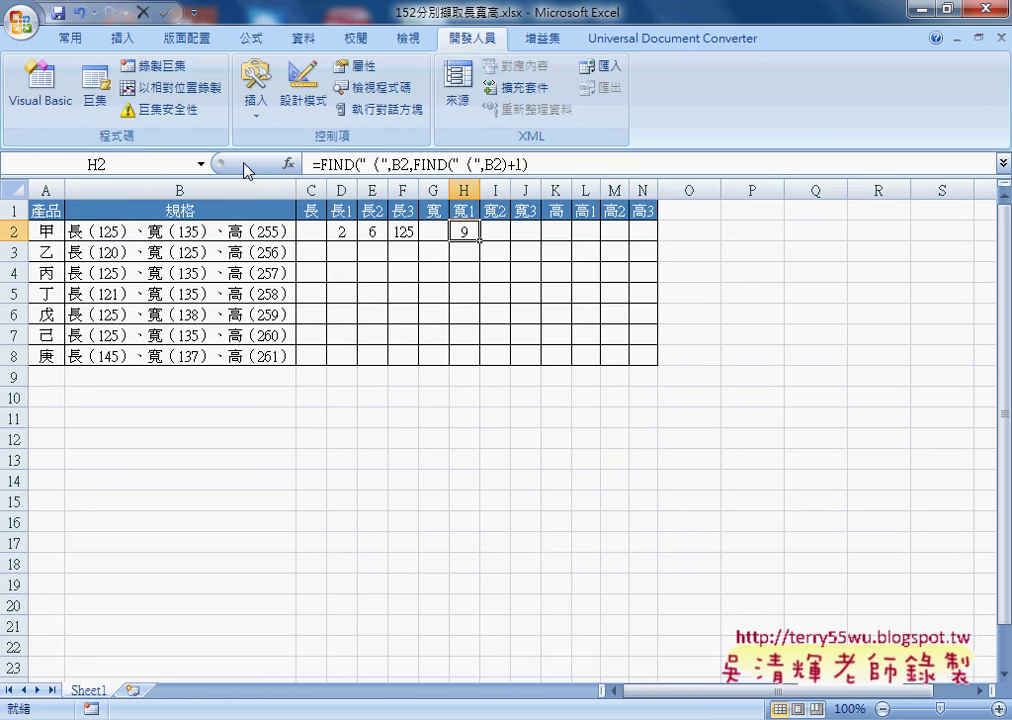
left_click(492, 233)
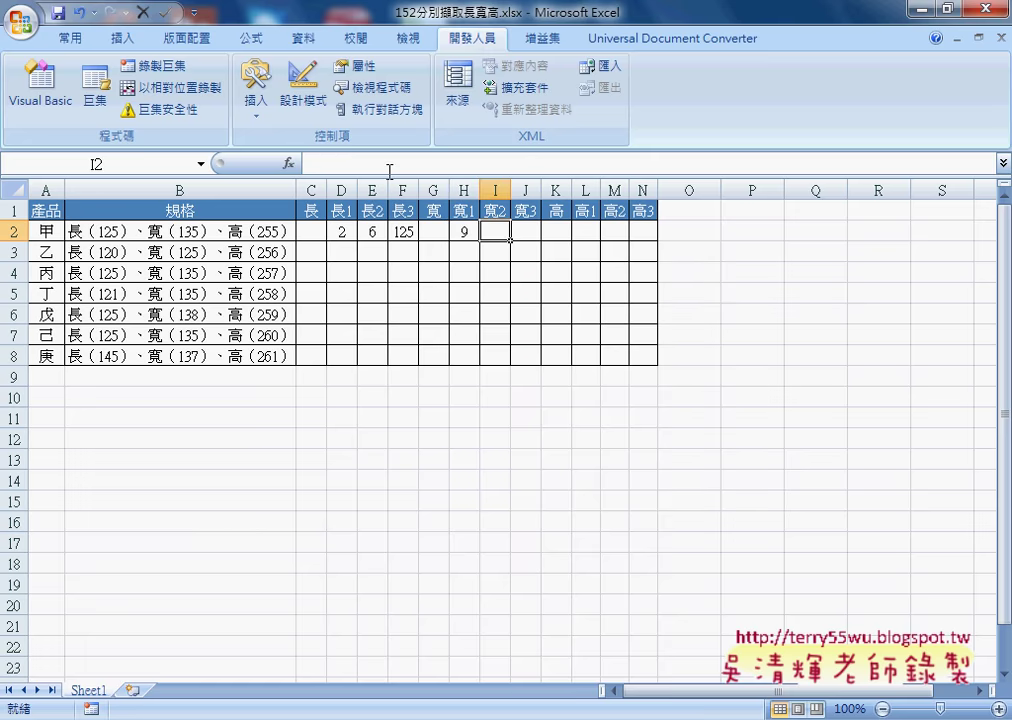
left_click(389, 166)
key("ctrl+v")
left_click(380, 165)
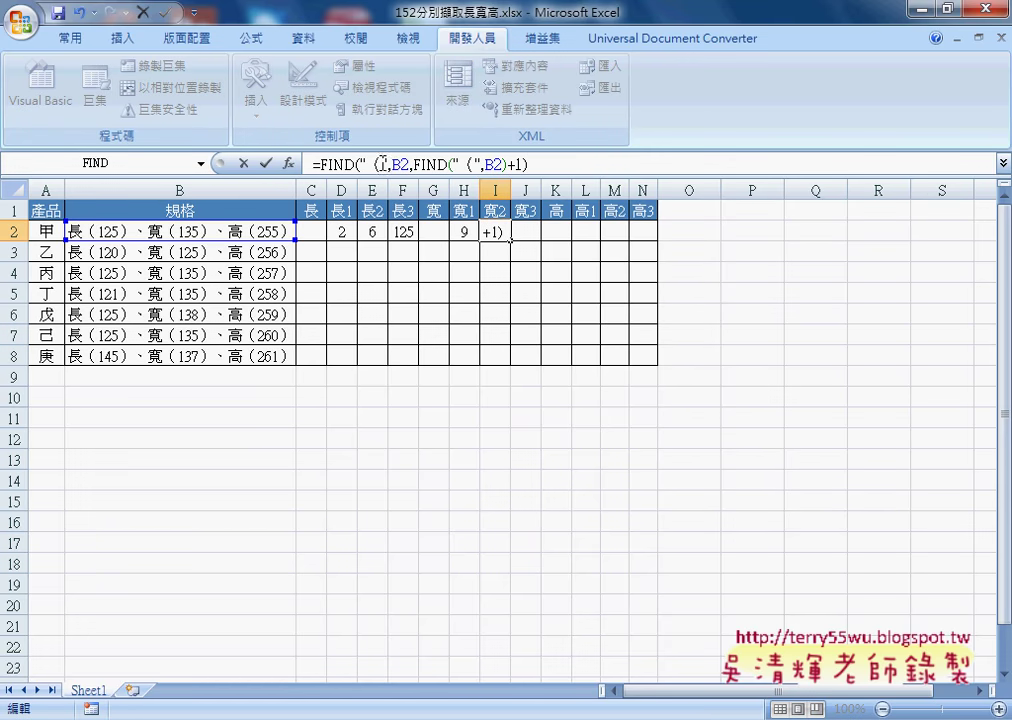
double_click(372, 164)
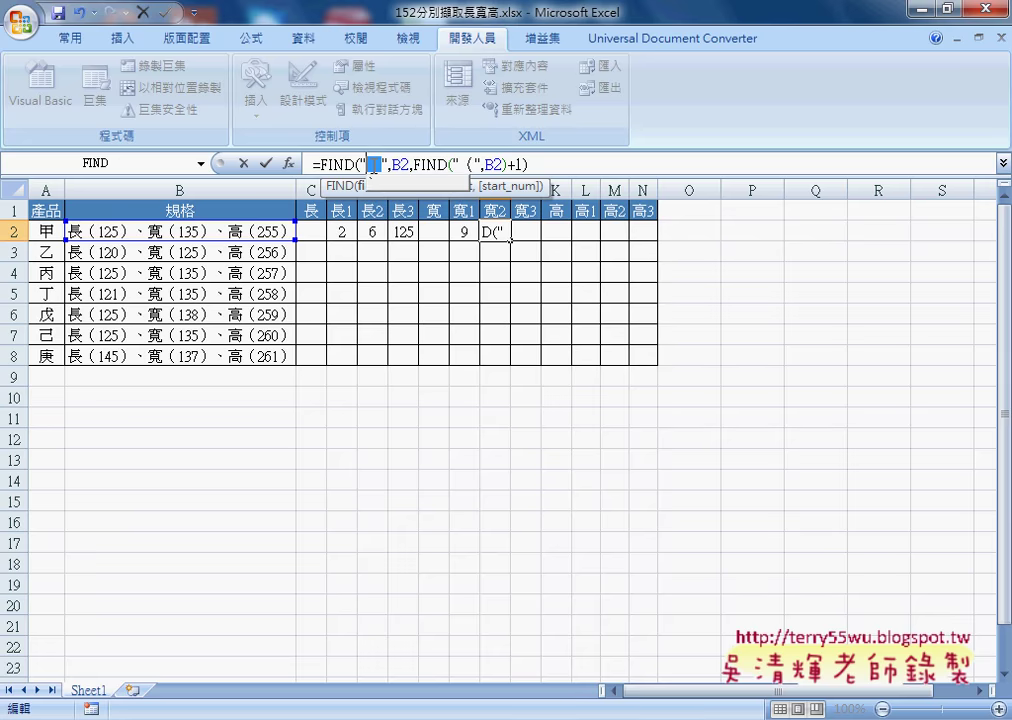
type("）")
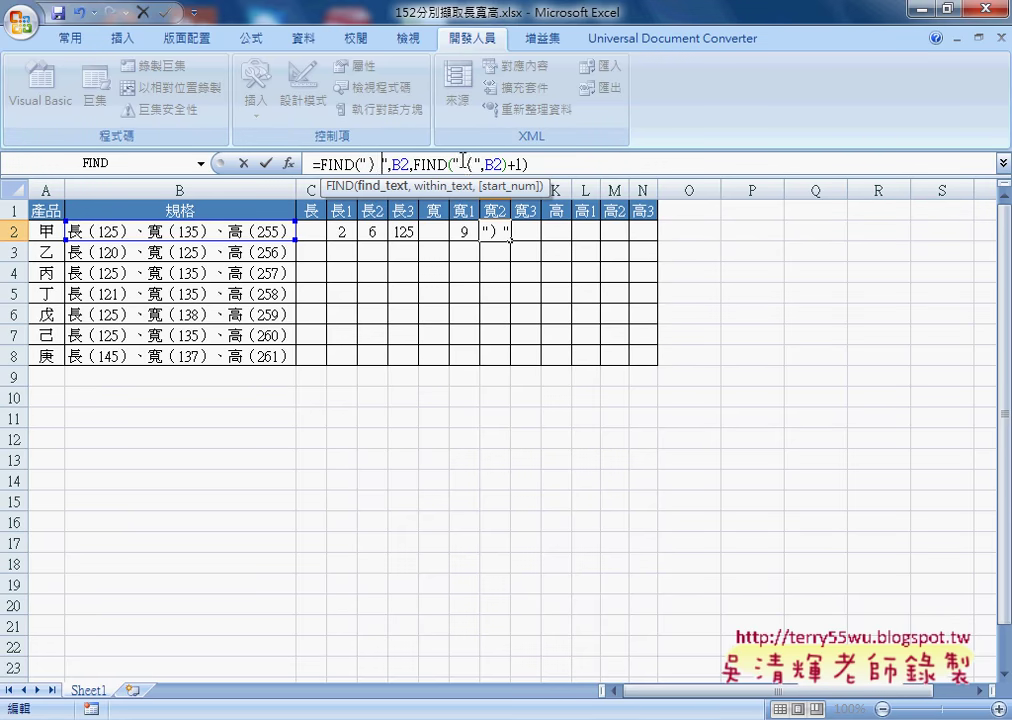
double_click(470, 164)
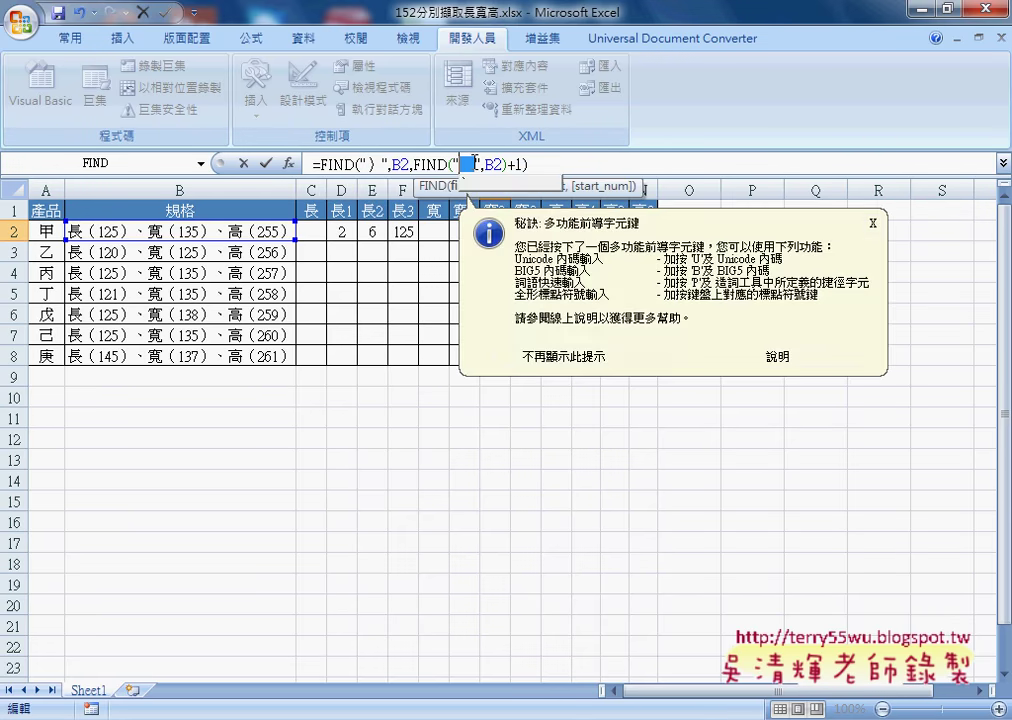
type("）")
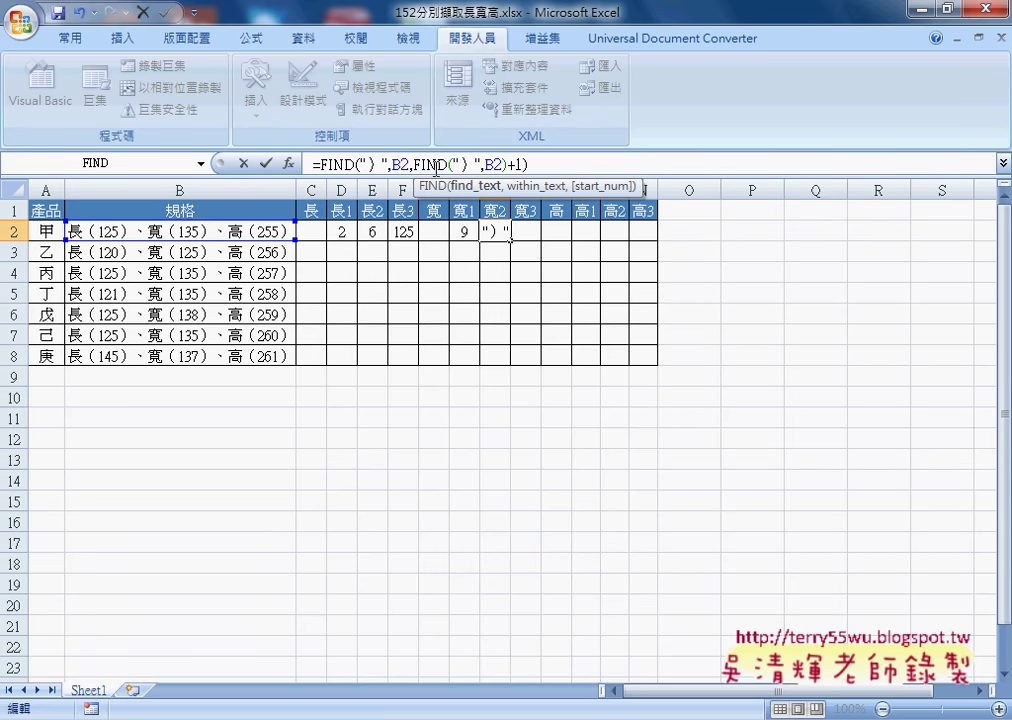
left_click(267, 164)
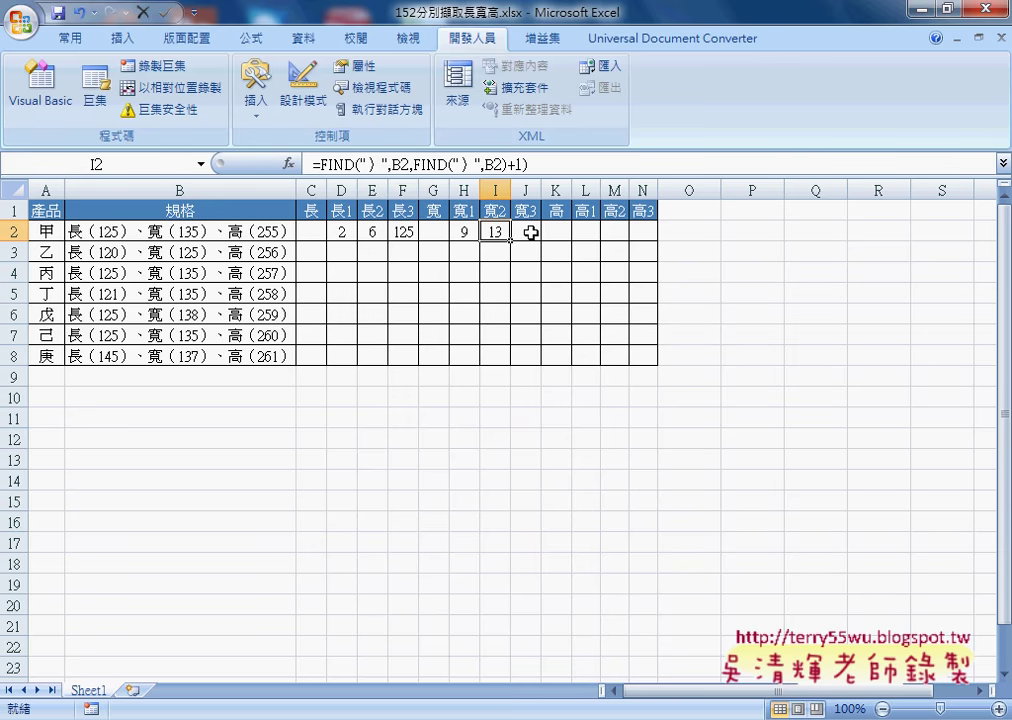
Step: Copy F2's MID into J2 as =MID(B2,H2+1,I2-H2-1), giving the width 135
left_click(402, 231)
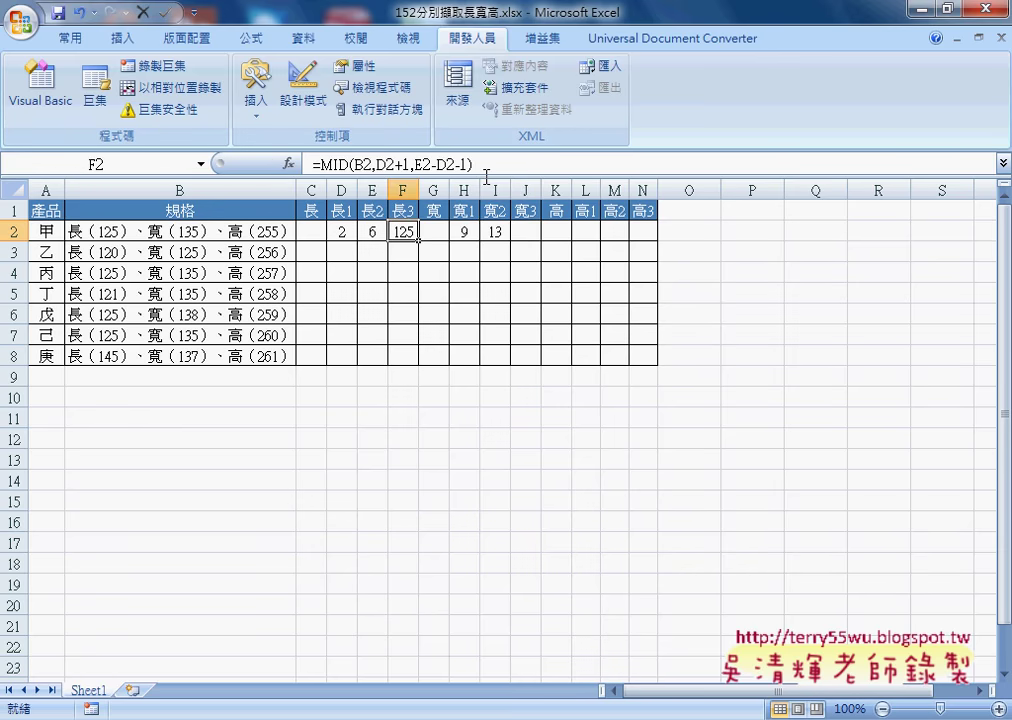
left_click_drag(486, 176, 312, 164)
key("ctrl+c")
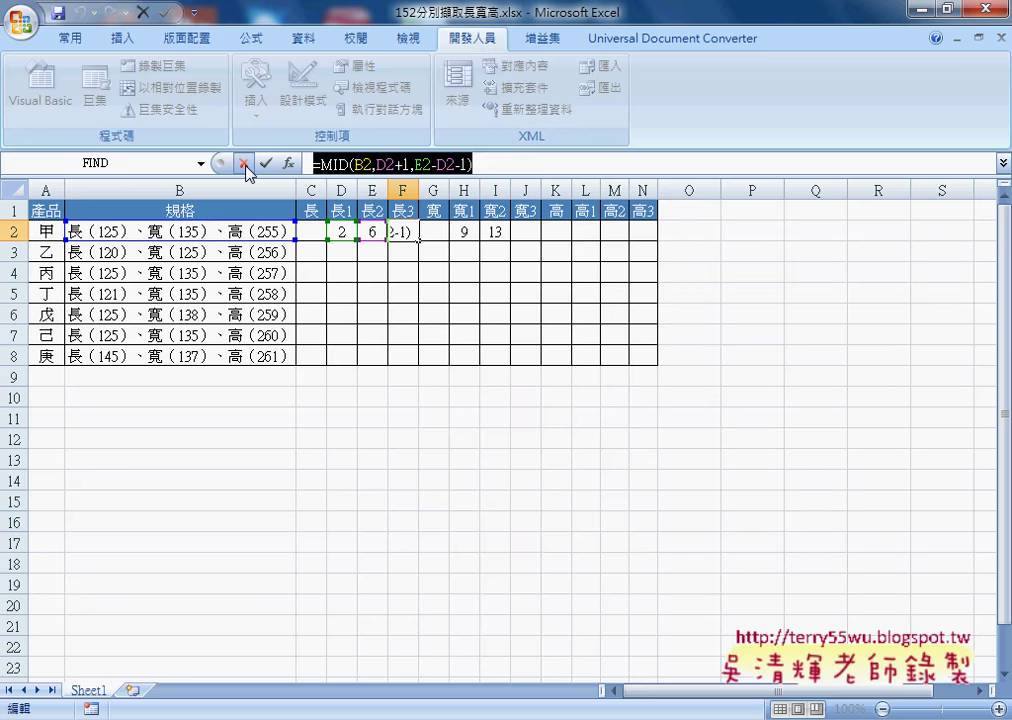
left_click(244, 163)
left_click(524, 231)
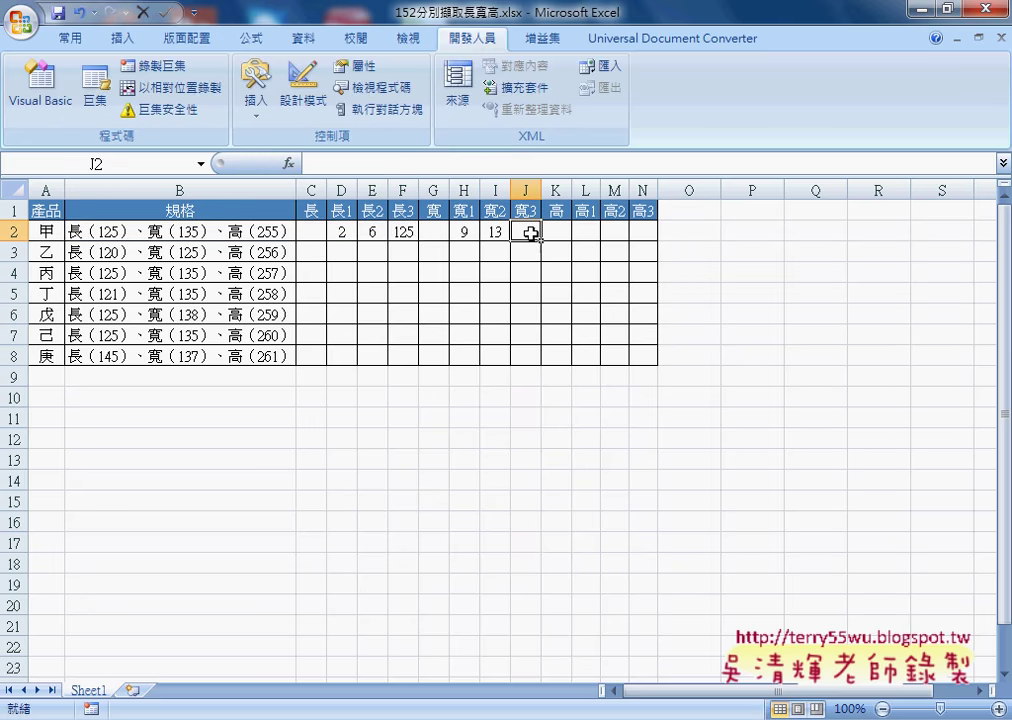
left_click(387, 163)
key("ctrl+v")
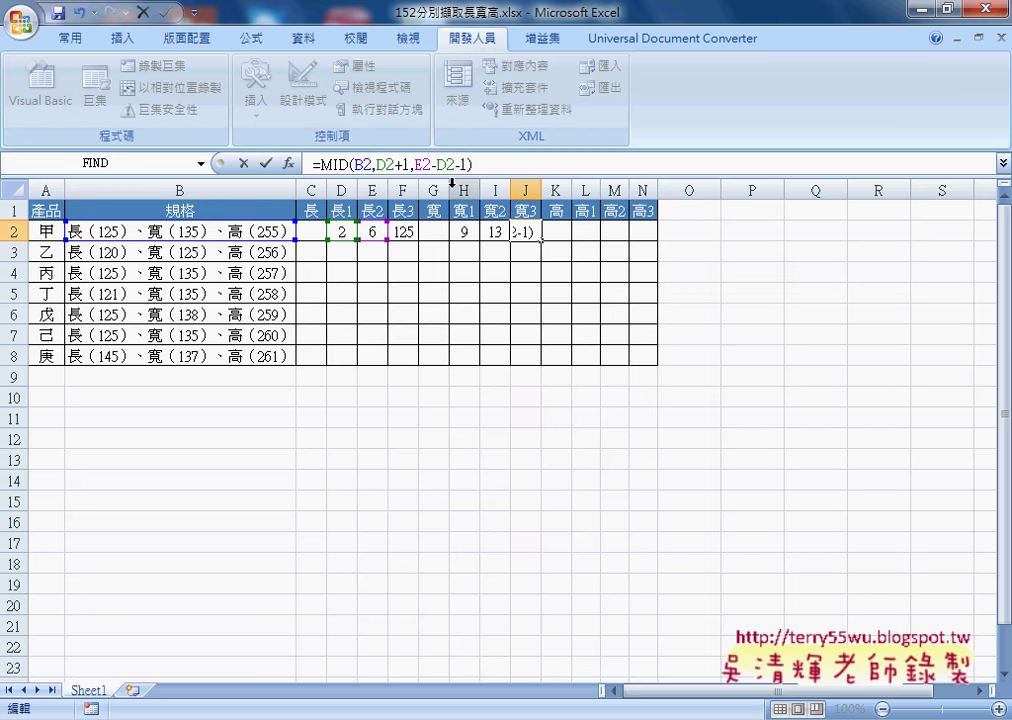
double_click(384, 163)
left_click(466, 232)
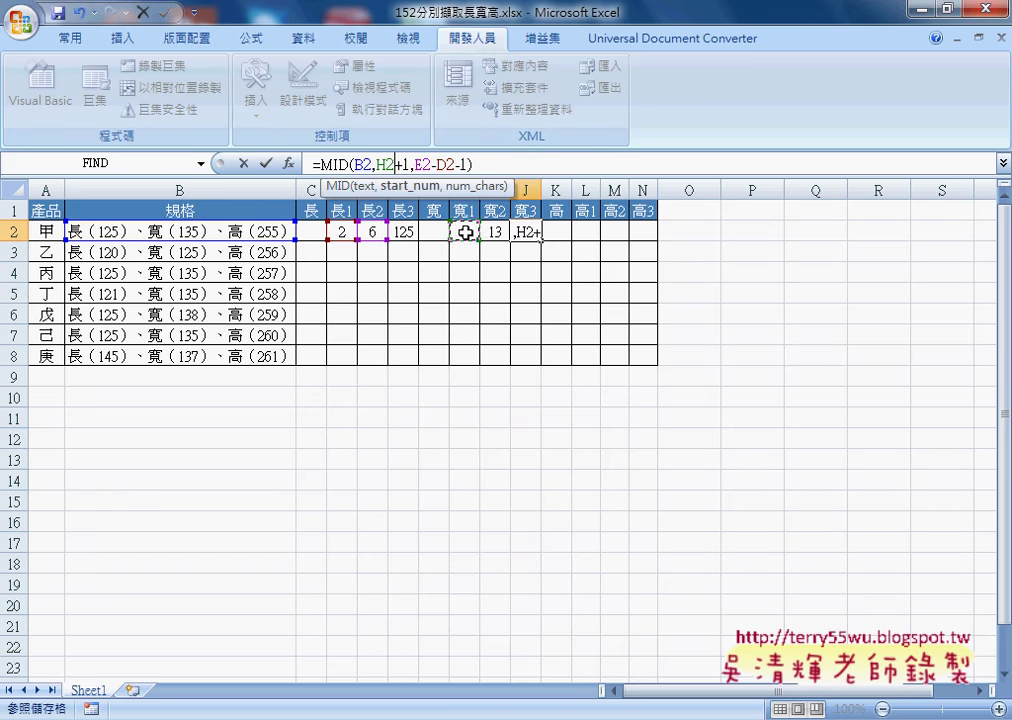
double_click(422, 163)
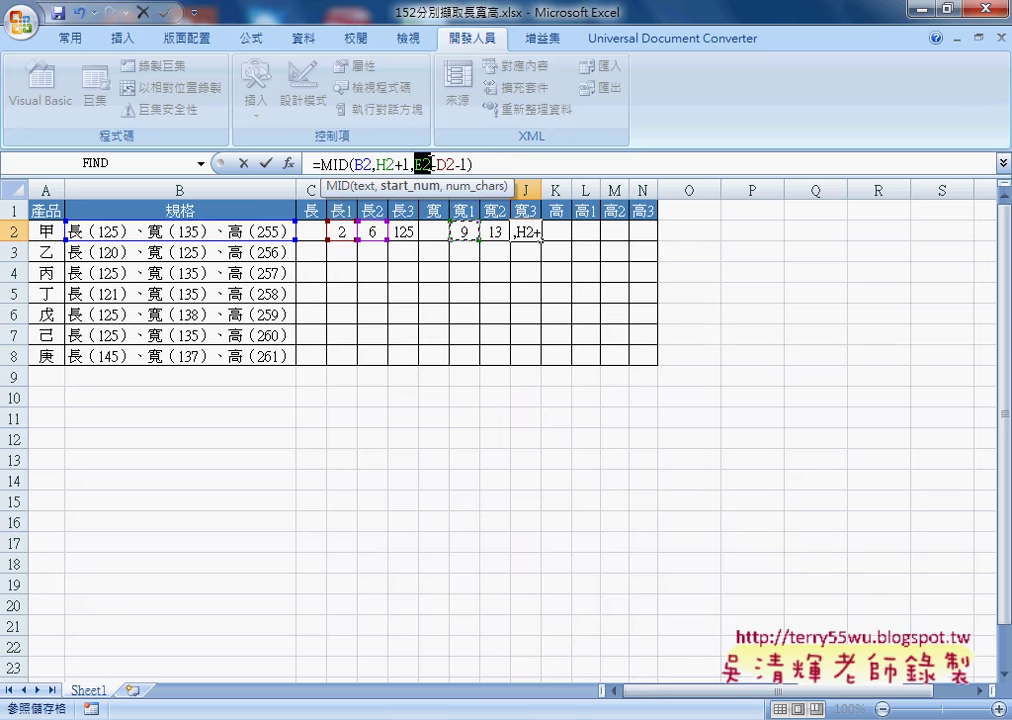
left_click(495, 232)
double_click(442, 163)
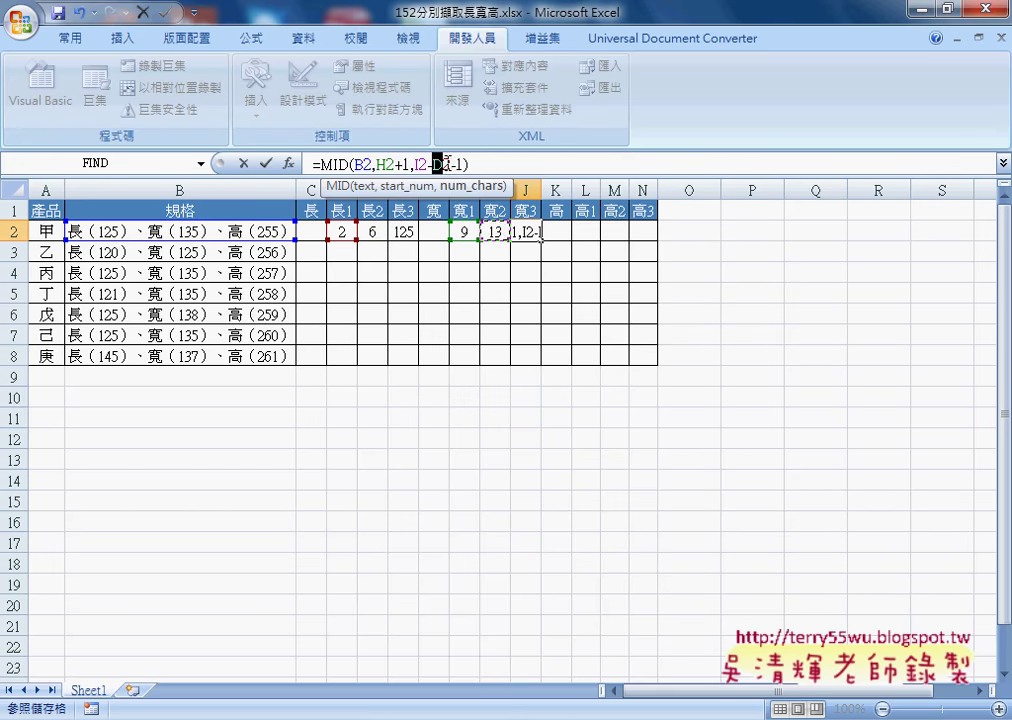
left_click(463, 232)
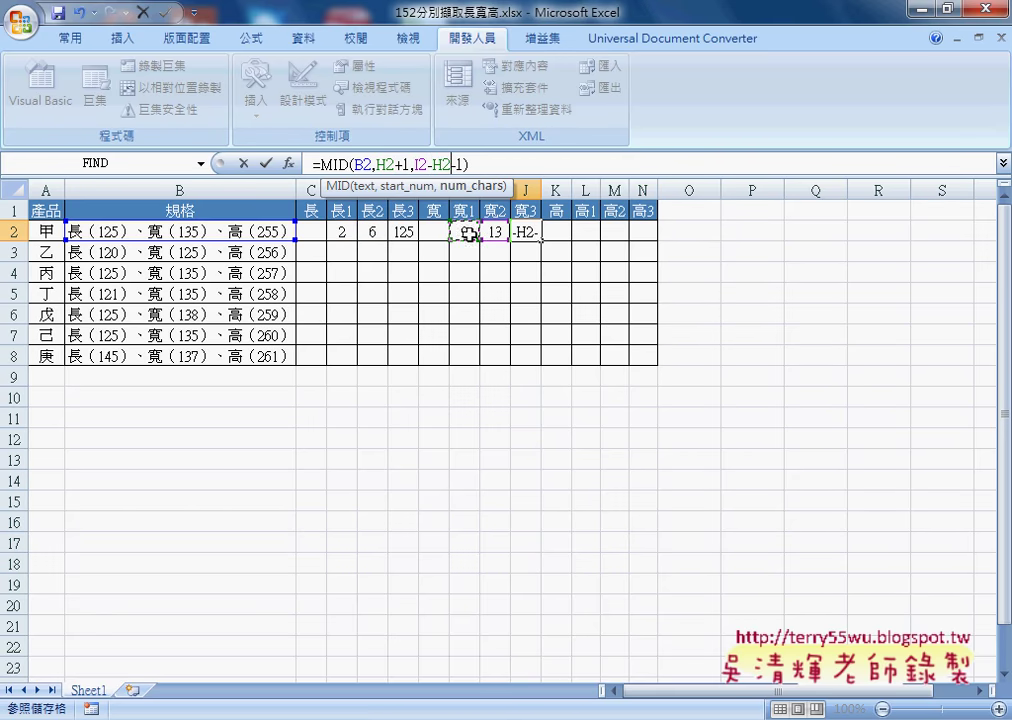
left_click(275, 163)
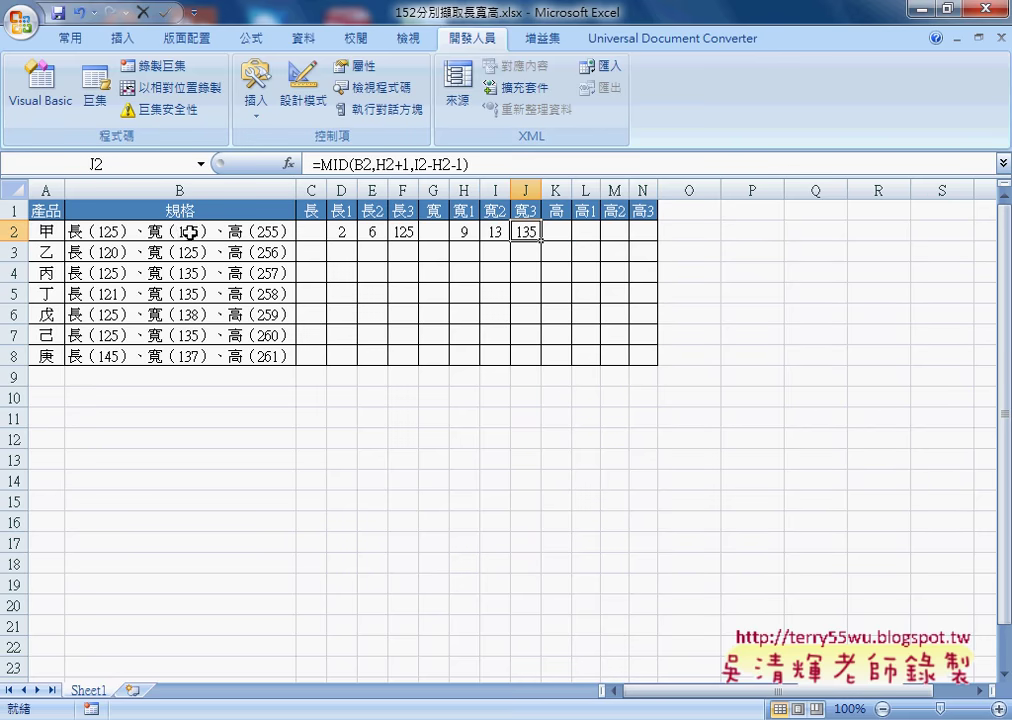
Step: Copy H2's nested FIND formula for reuse in L2
left_click(587, 232)
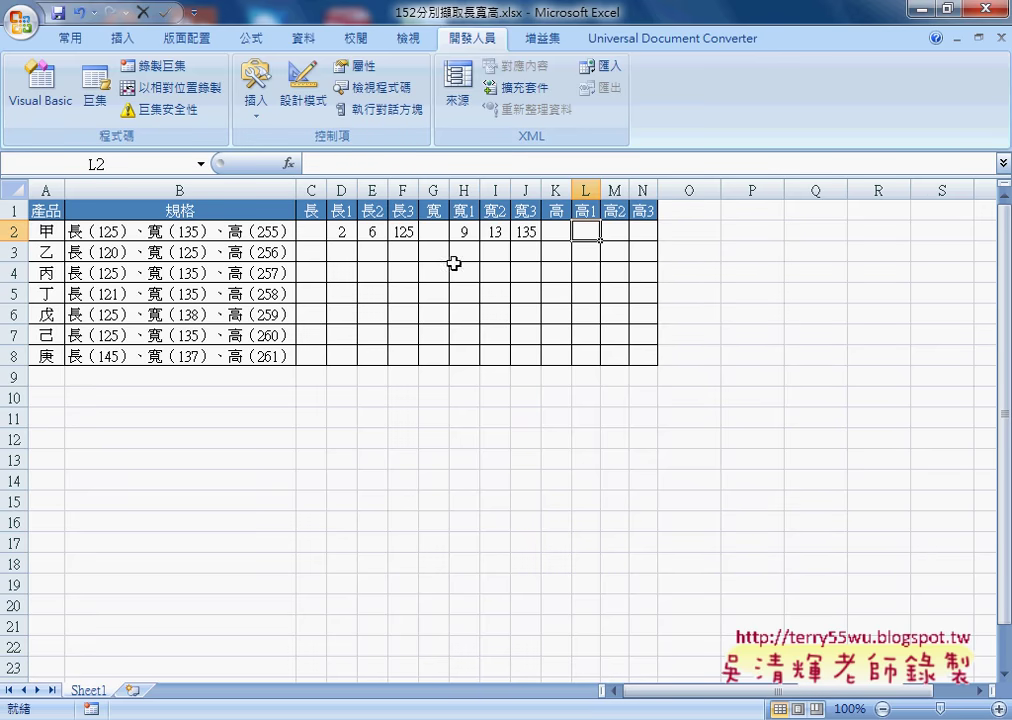
left_click(464, 231)
left_click(320, 165)
left_click_drag(320, 165, 613, 167)
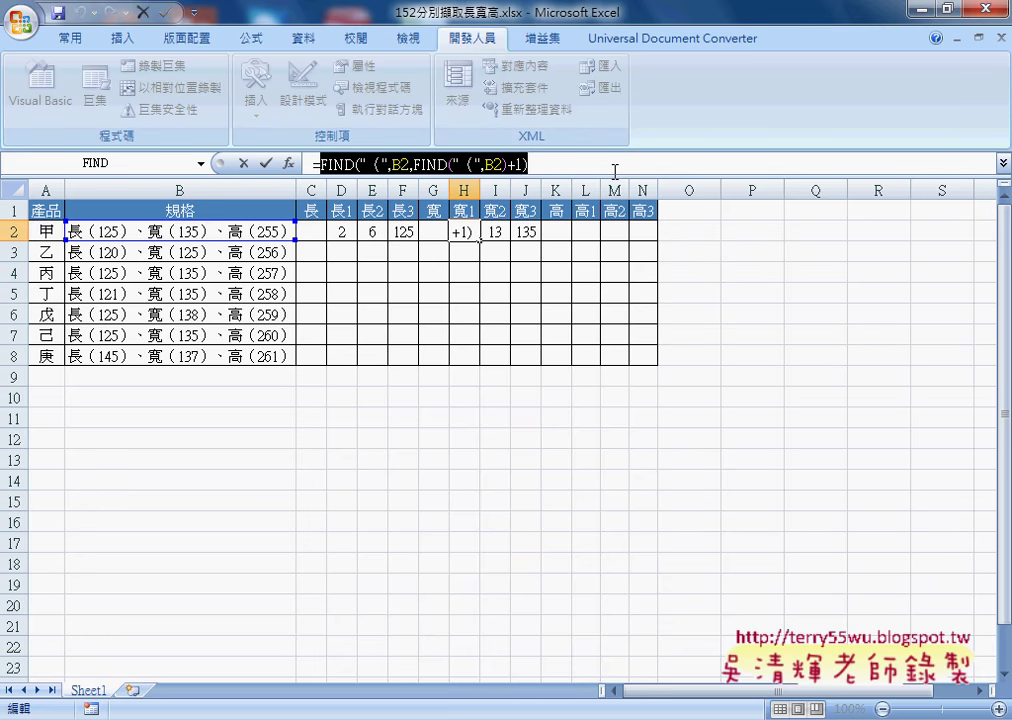
left_click(244, 163)
key("Right")
key("Right")
key("Right")
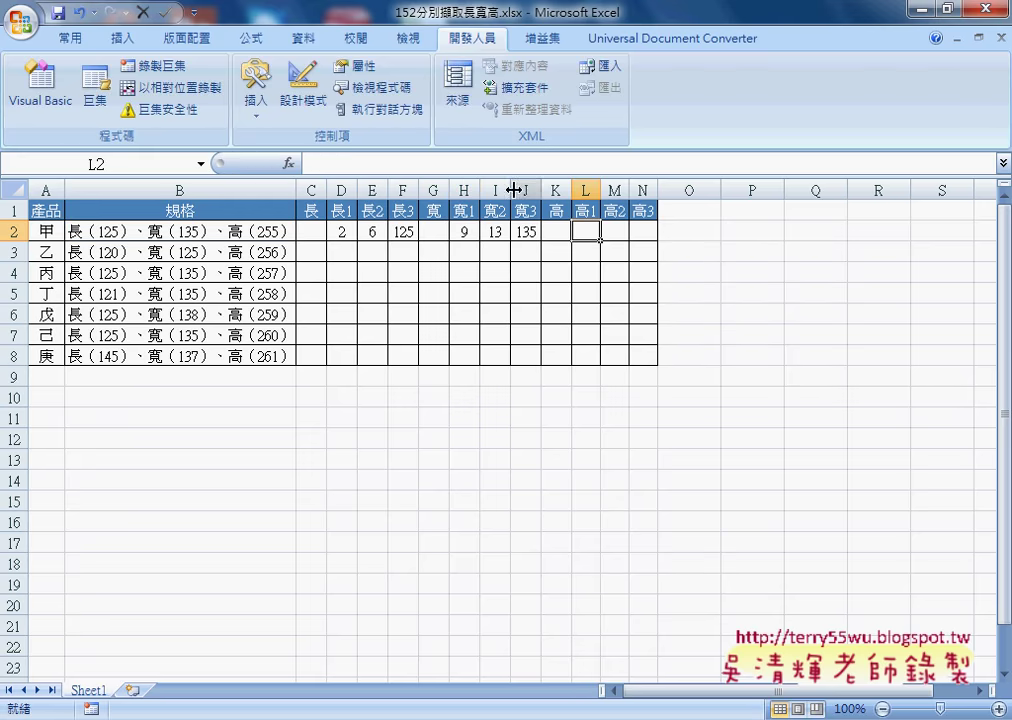
Step: Enter a FIND in L2 for （ in B2, starting at the pasted nested FIND plus 1, giving 16
left_click(288, 163)
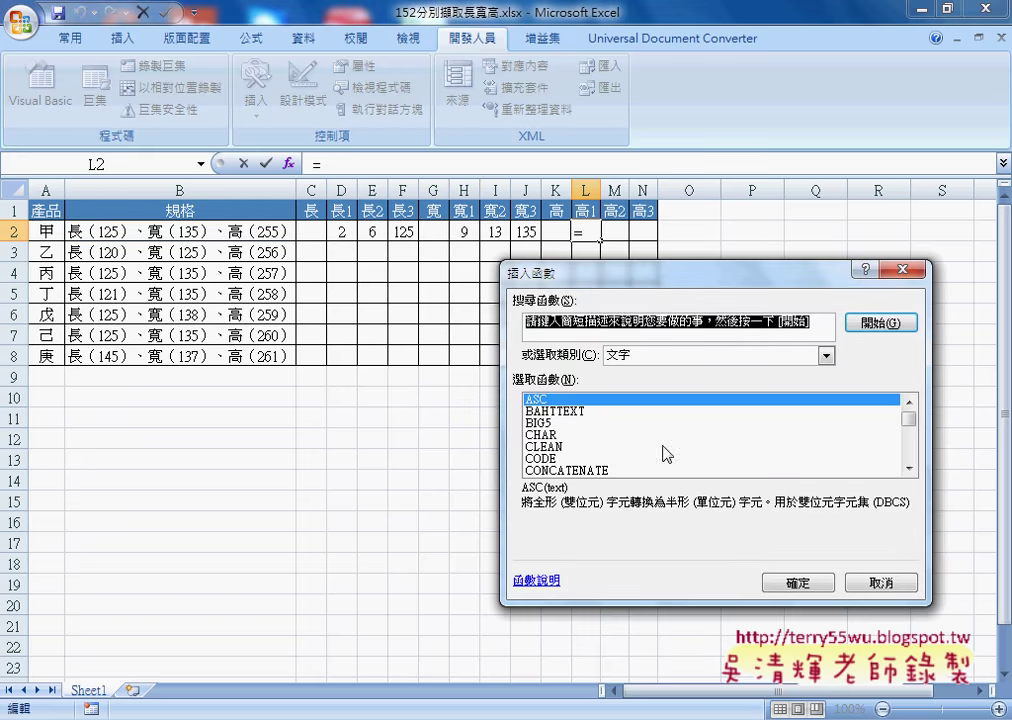
left_click_drag(909, 416, 909, 428)
double_click(699, 447)
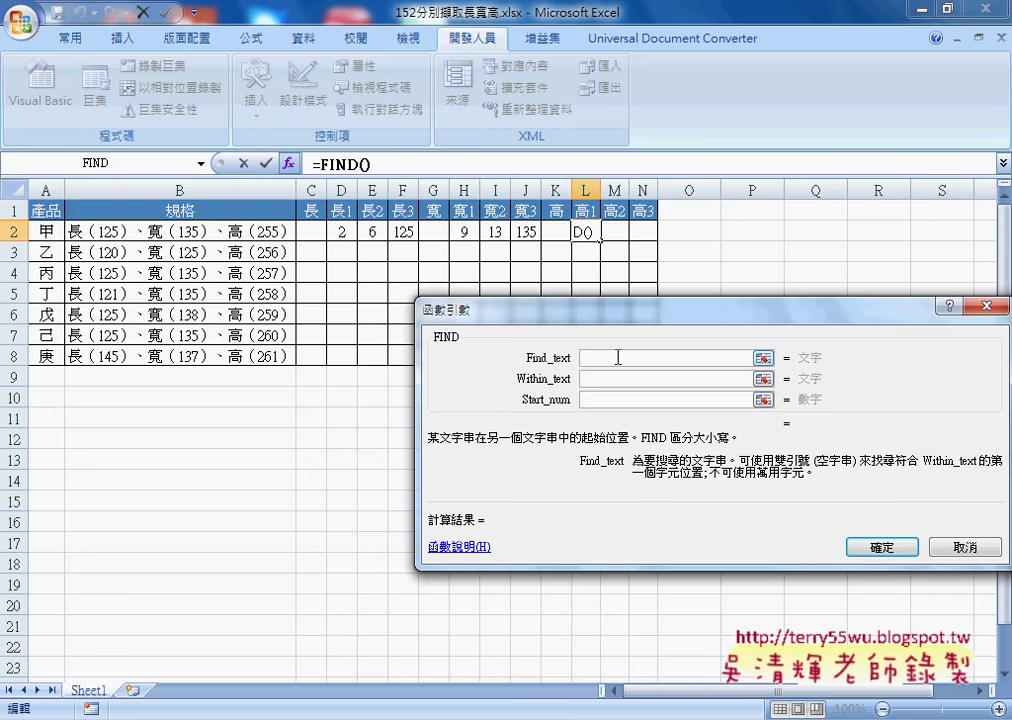
type("（")
left_click(610, 378)
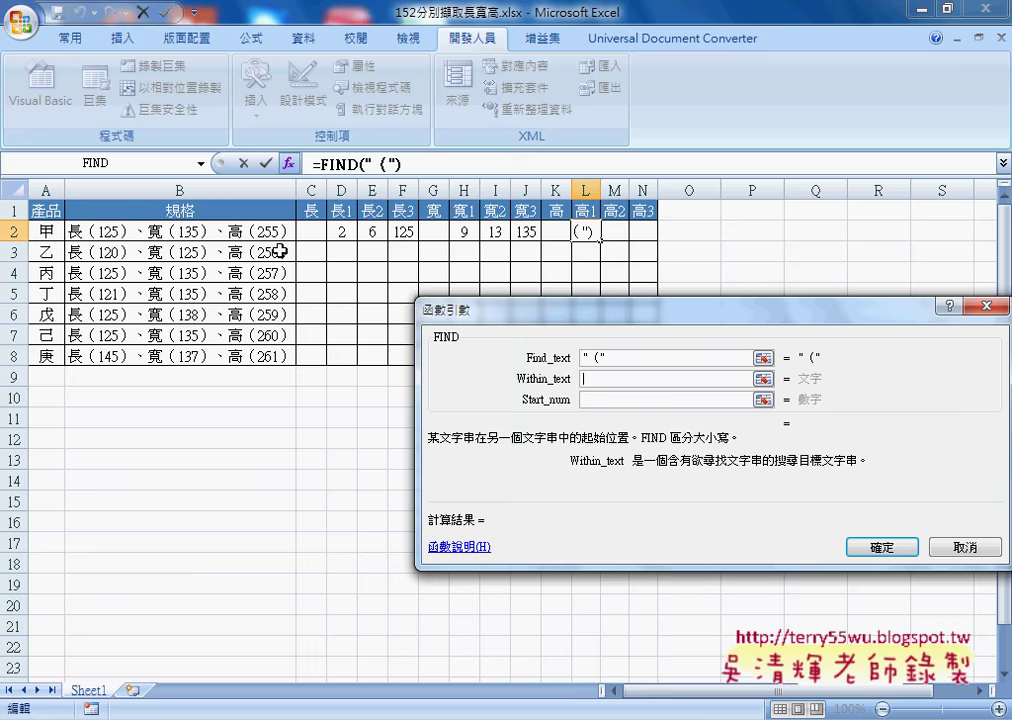
left_click(222, 231)
left_click(609, 399)
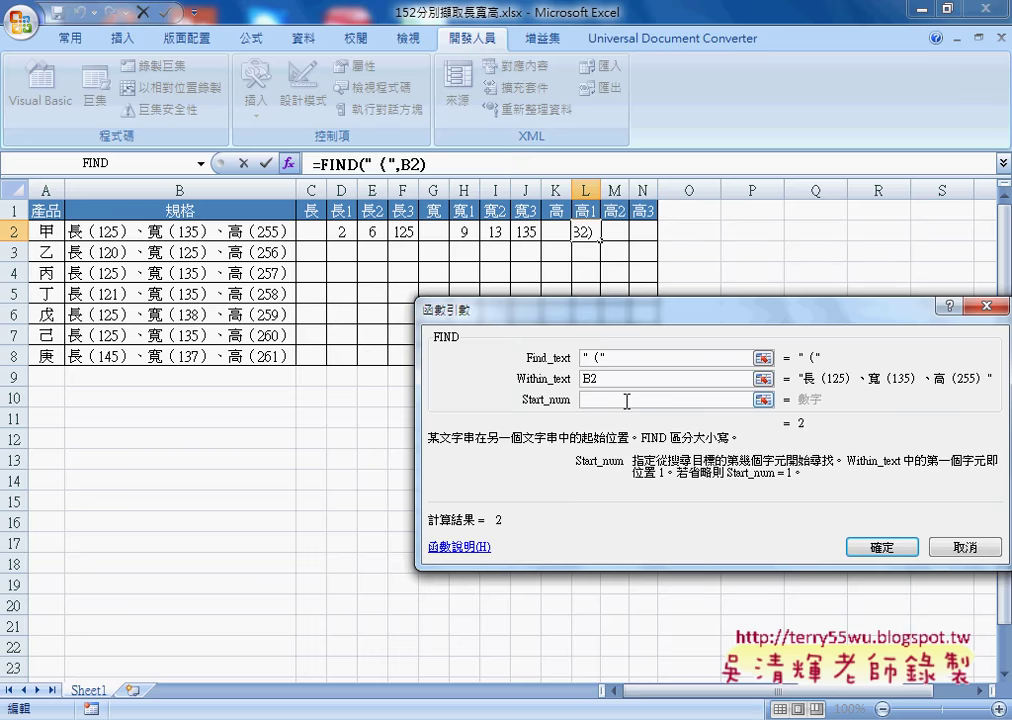
key("ctrl+v")
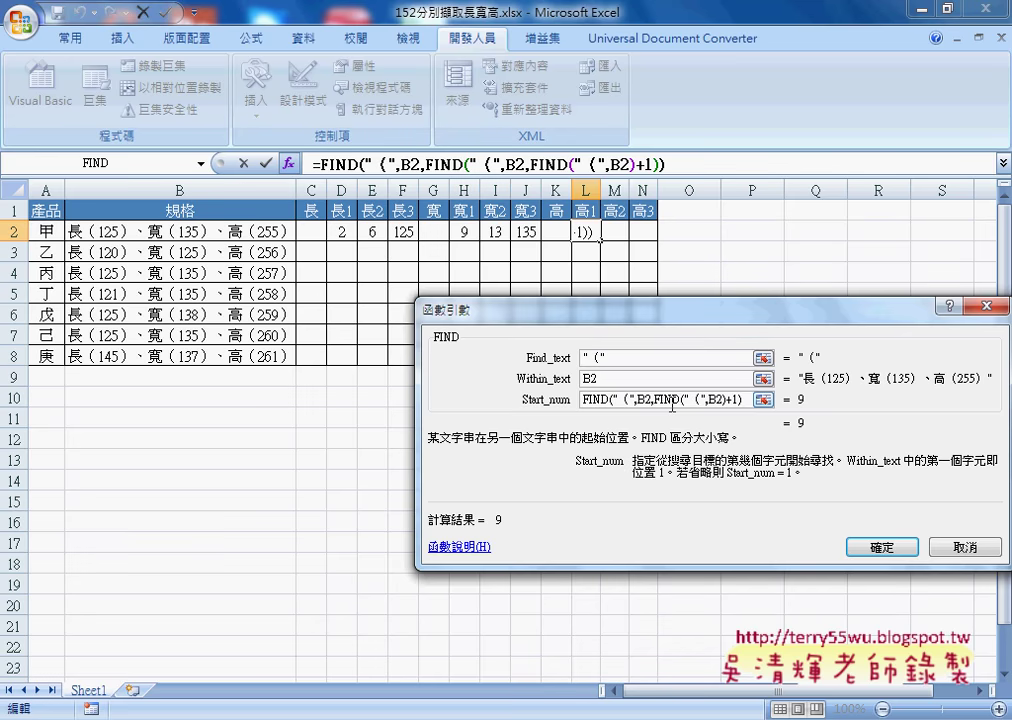
type("+1")
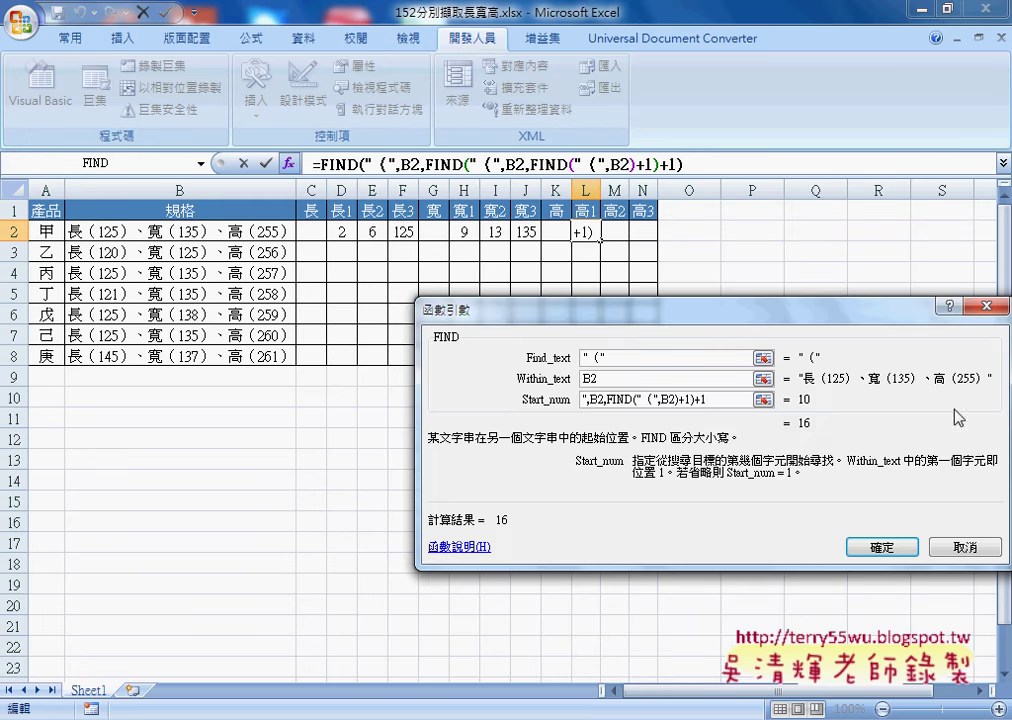
left_click(890, 546)
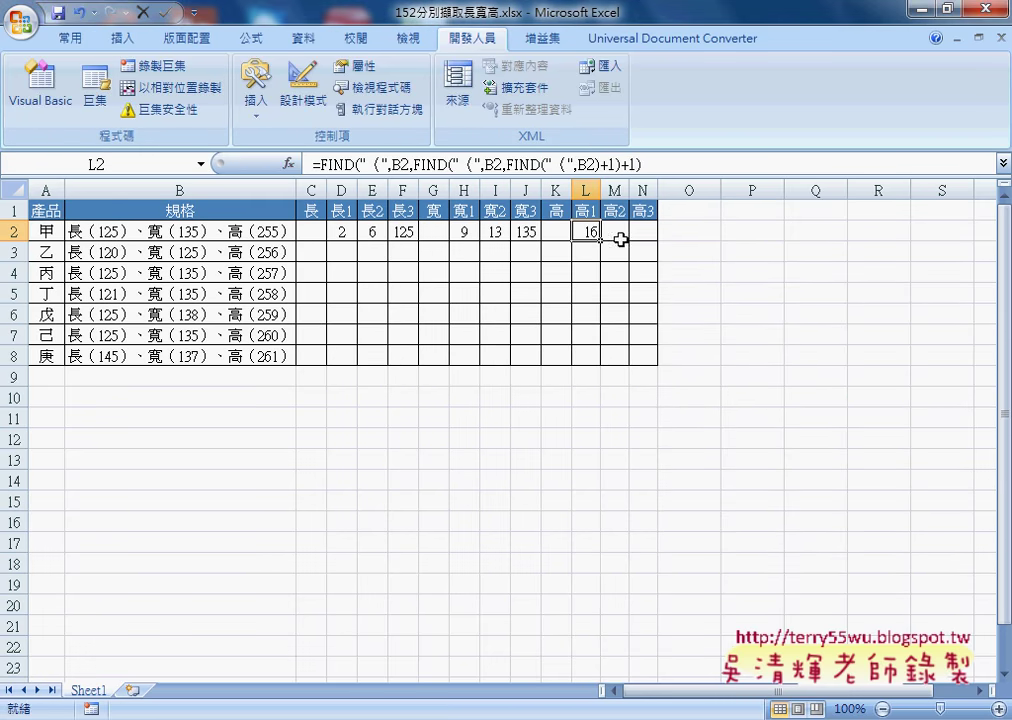
Step: Copy L2's triple-nested FIND formula into M2
left_click_drag(650, 164, 317, 163)
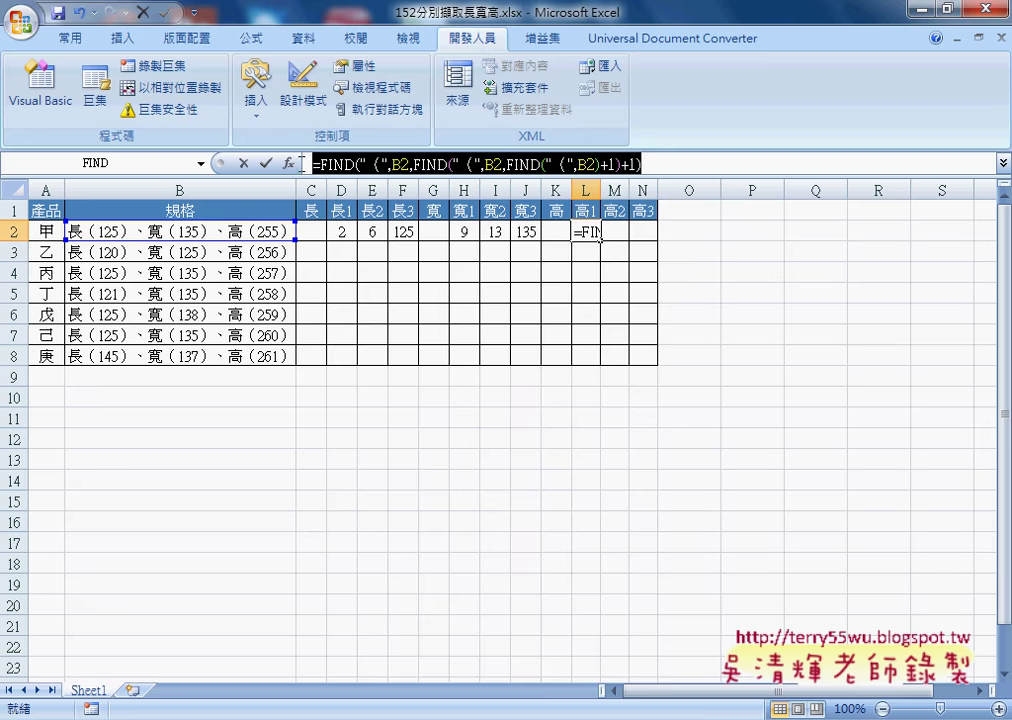
left_click(243, 163)
left_click(621, 231)
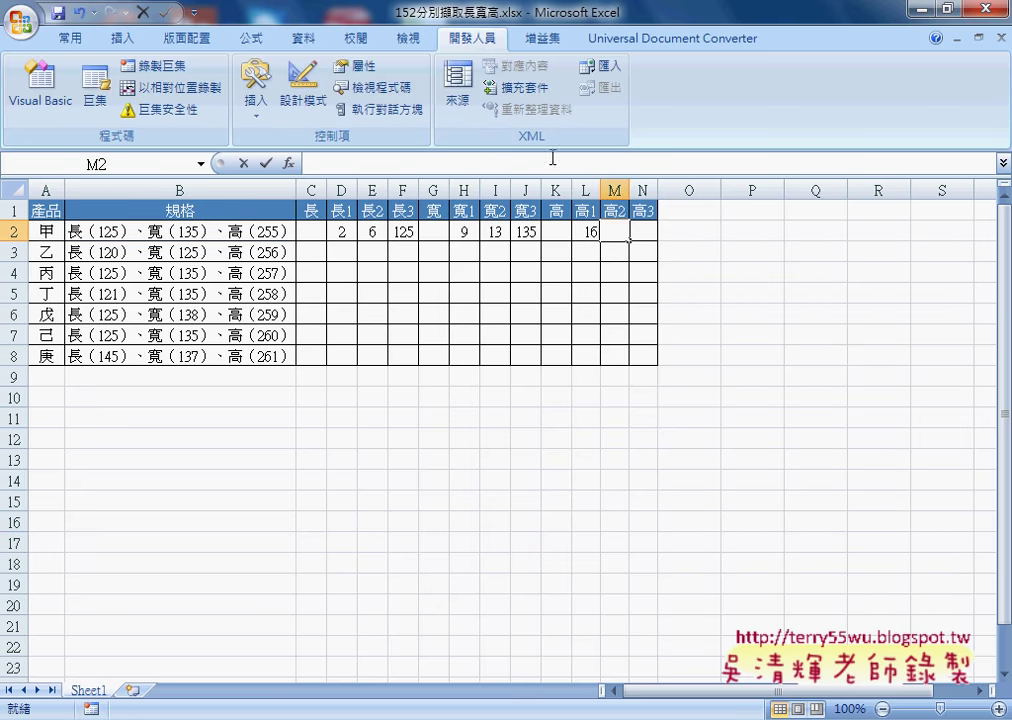
left_click(553, 163)
key("ctrl+v")
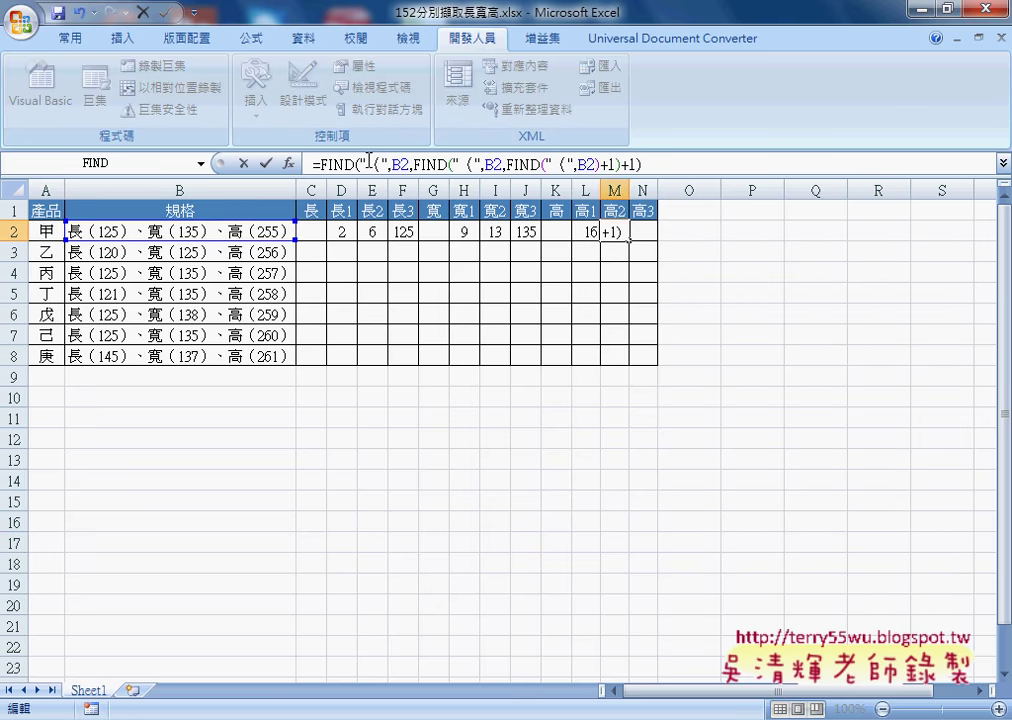
Step: Change all three （ in M2's formula to ）, giving 20
left_click_drag(367, 163, 381, 163)
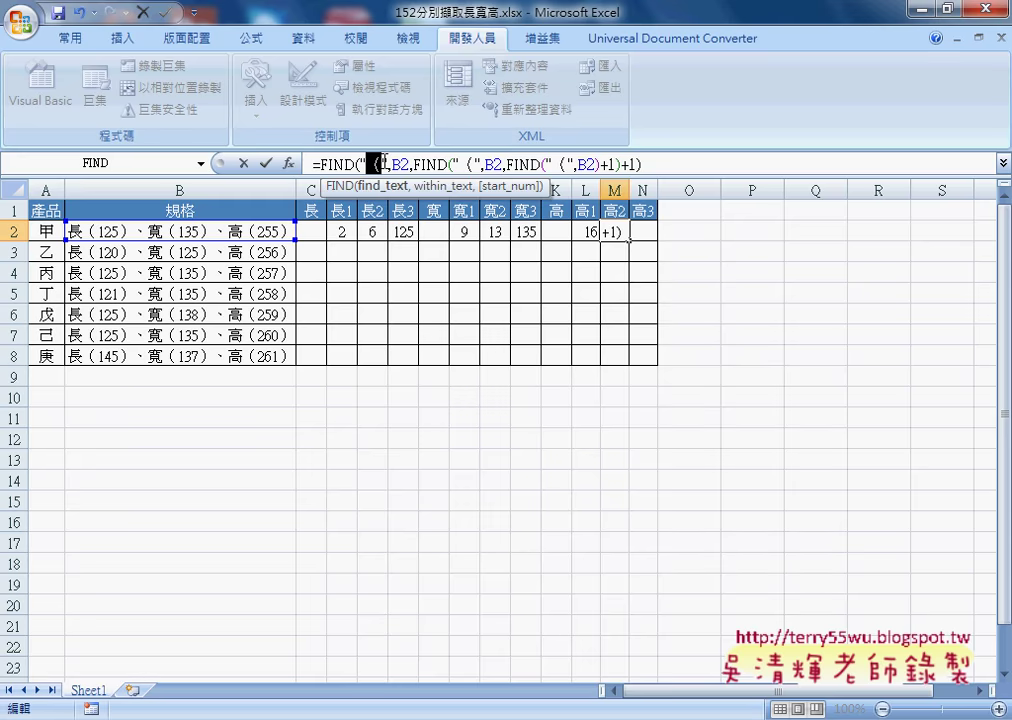
type("）")
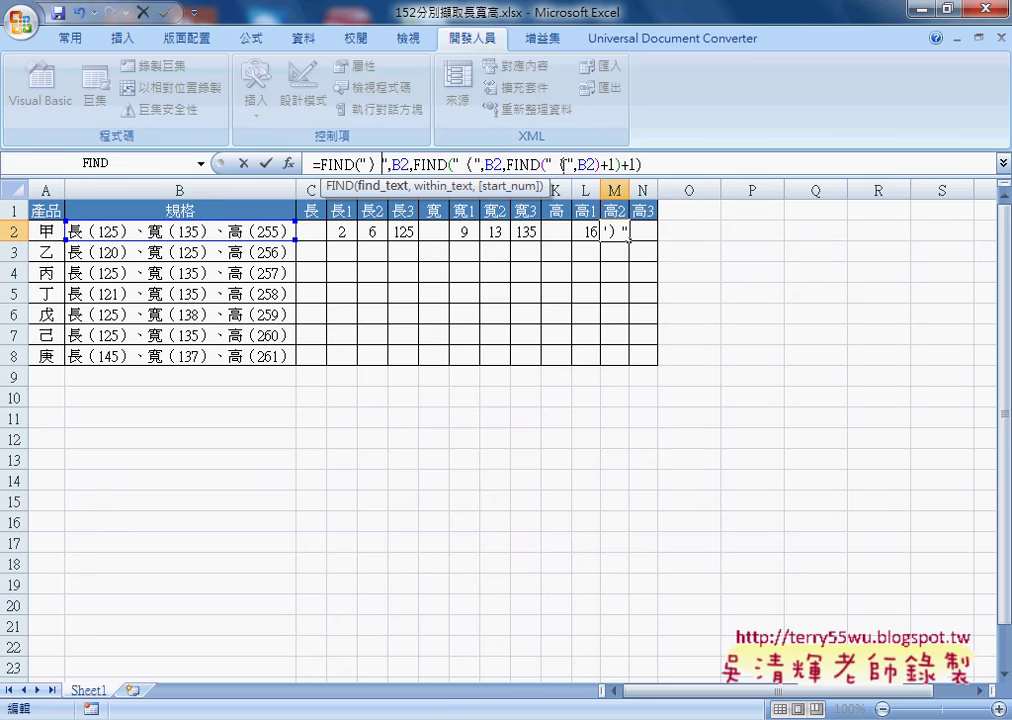
left_click_drag(461, 163, 477, 163)
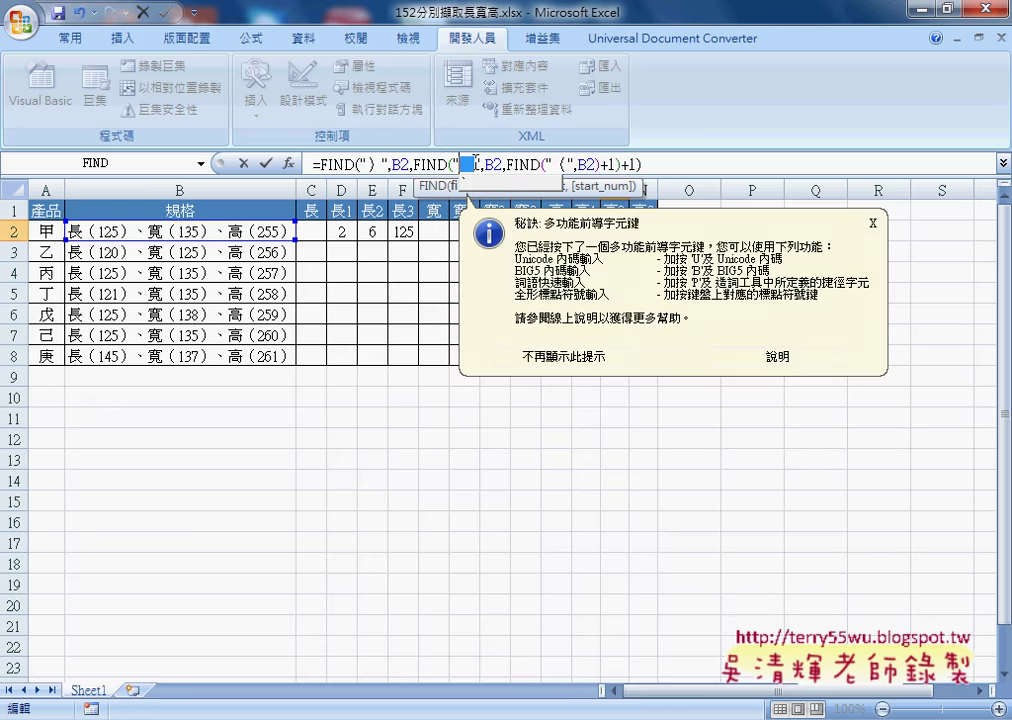
type("）\",B2,")
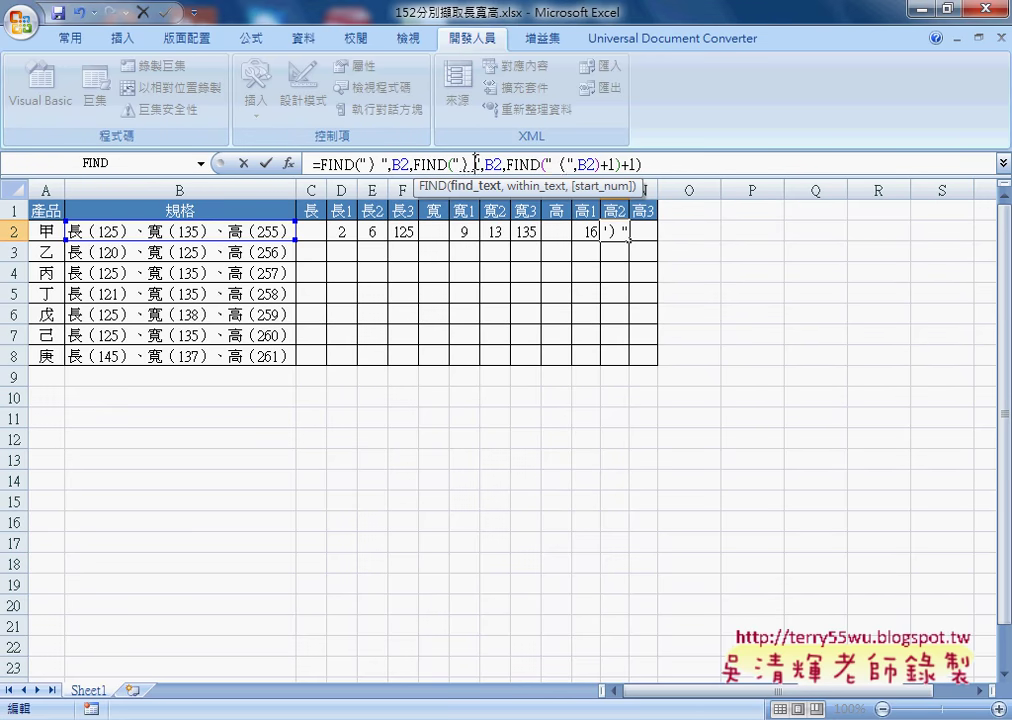
left_click_drag(553, 163, 567, 163)
type("）")
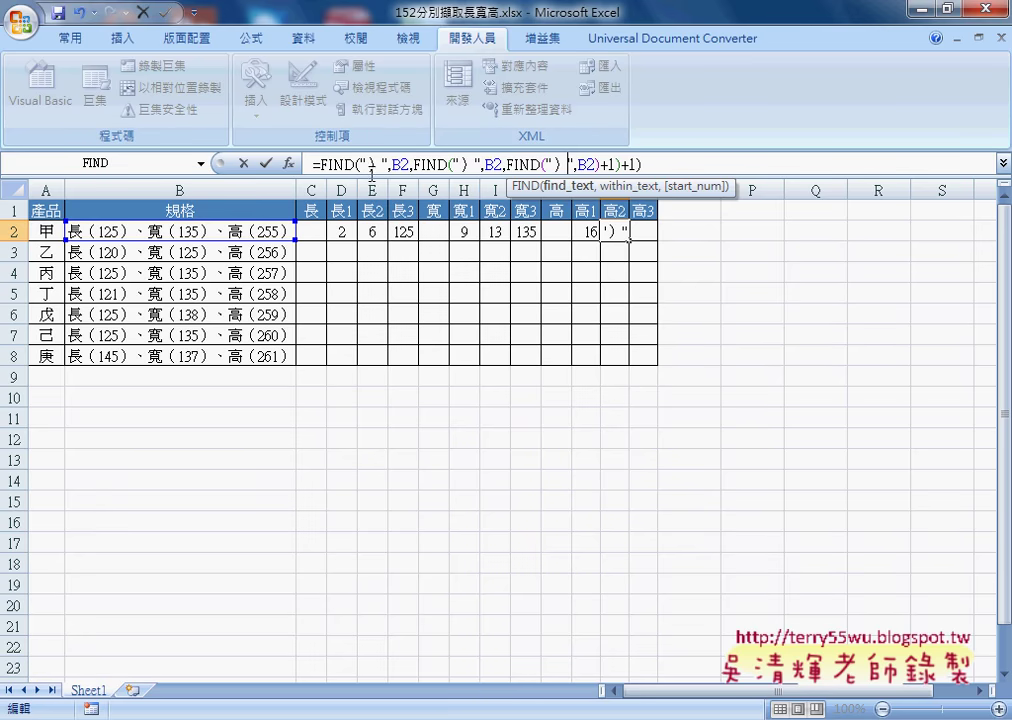
left_click(266, 163)
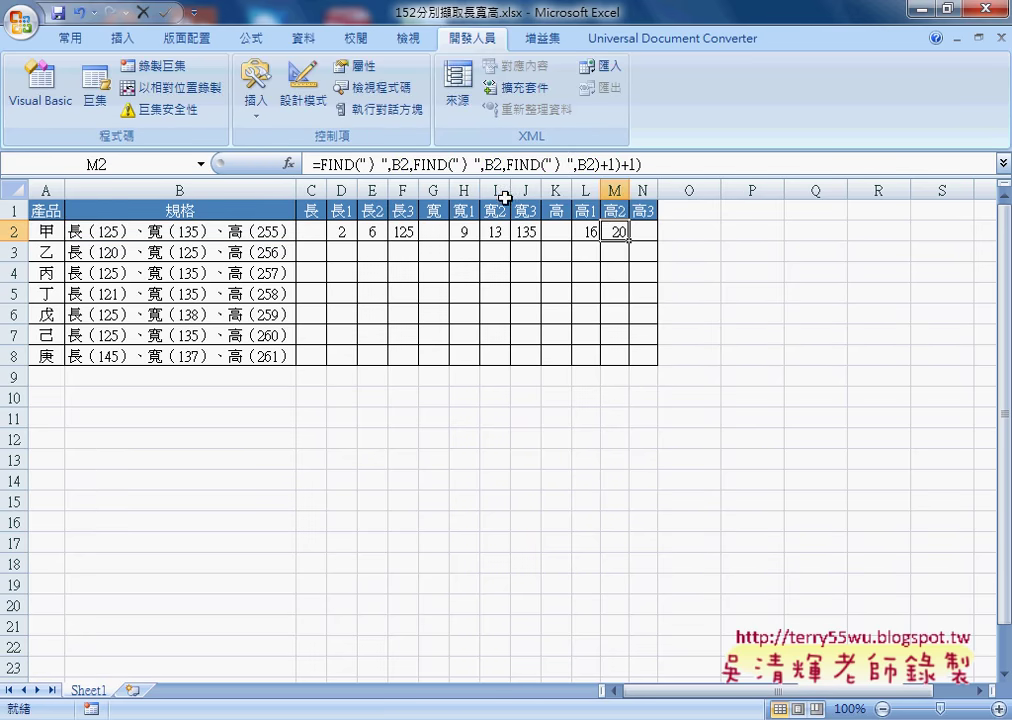
left_click(645, 231)
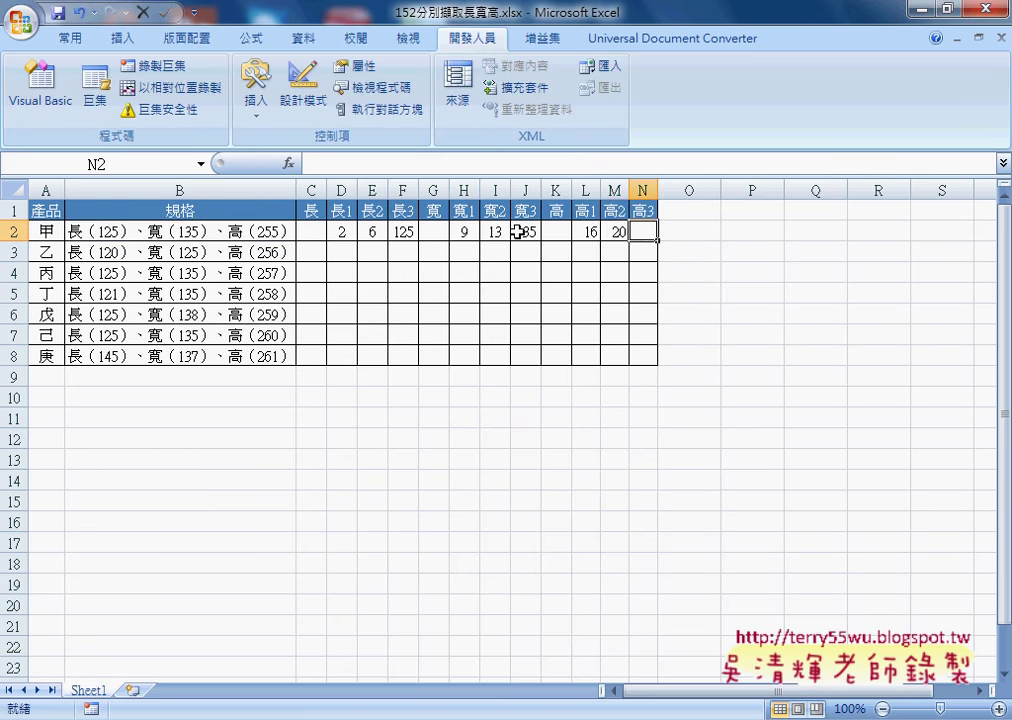
Step: Copy J2's MID formula text and paste it into cell N2
left_click(524, 230)
left_click_drag(468, 163, 290, 163)
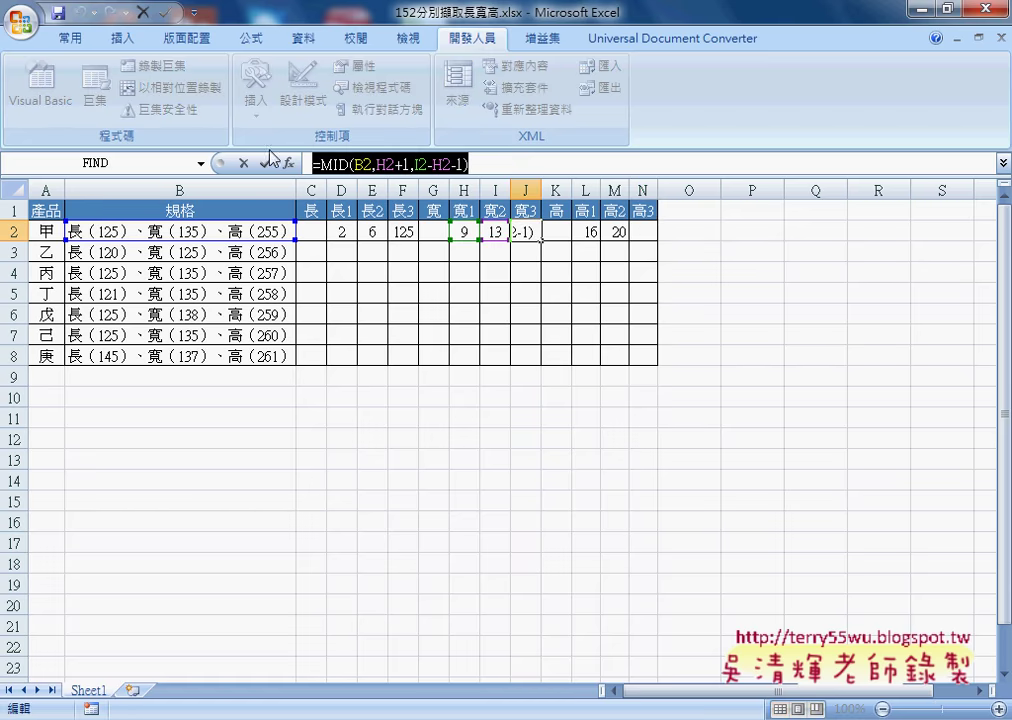
left_click(241, 163)
left_click(645, 231)
left_click(553, 160)
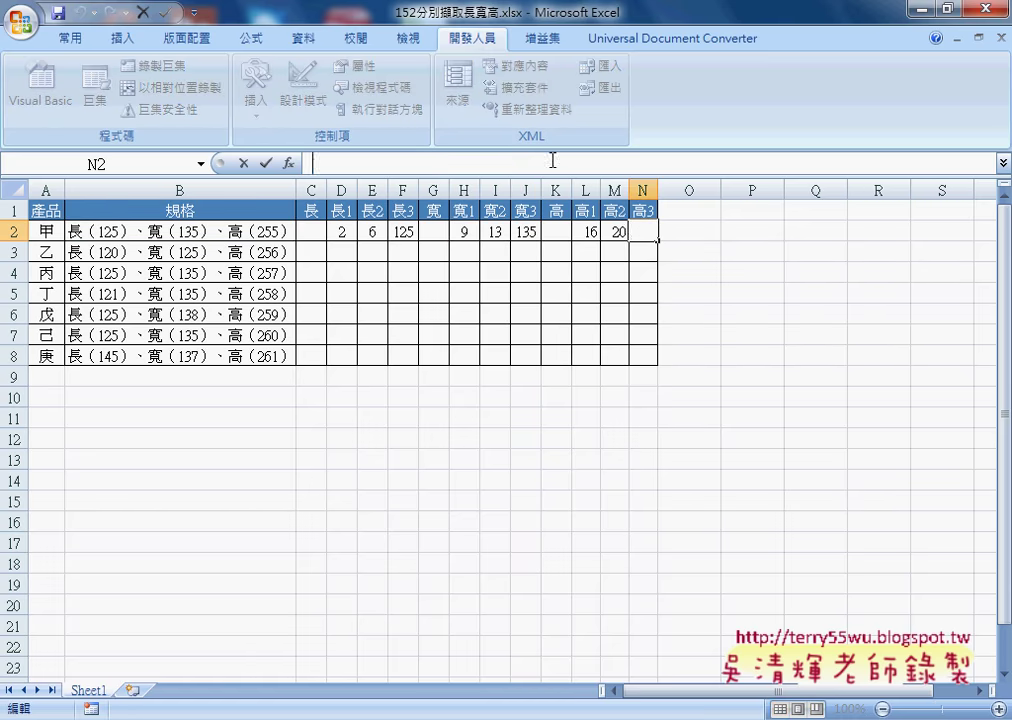
type("=MID(B2,H2+1,I2-H2-1)")
Step: Change the formula's H2 references to L2 and I2 to M2, giving =MID(B2,L2+1,M2-L2-1) = 255
double_click(379, 163)
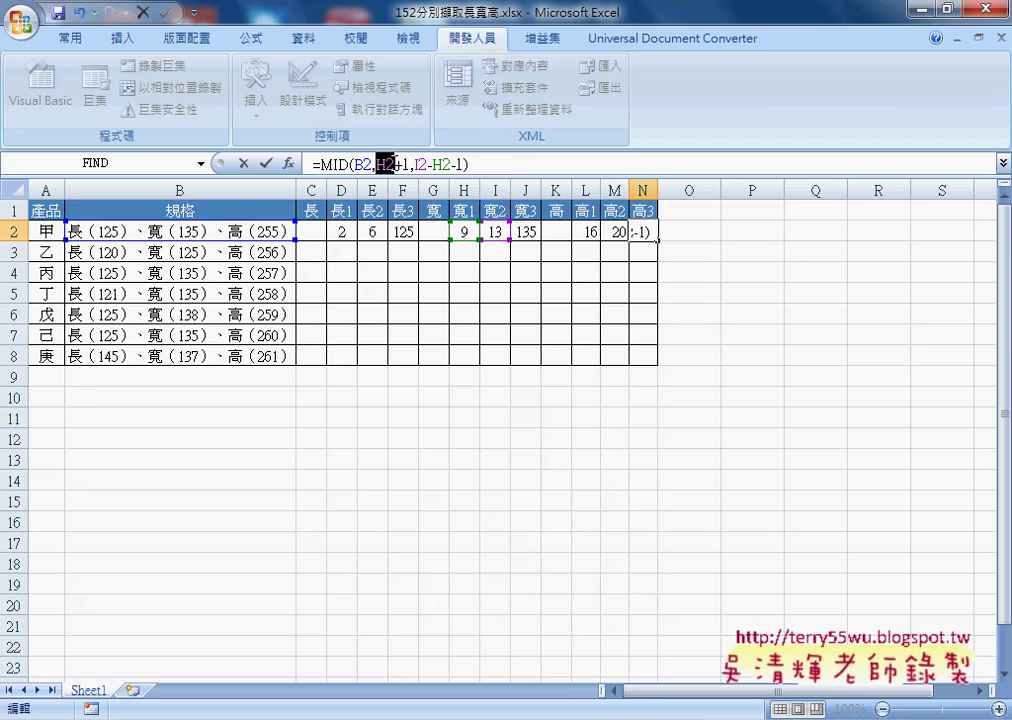
left_click(586, 231)
double_click(420, 163)
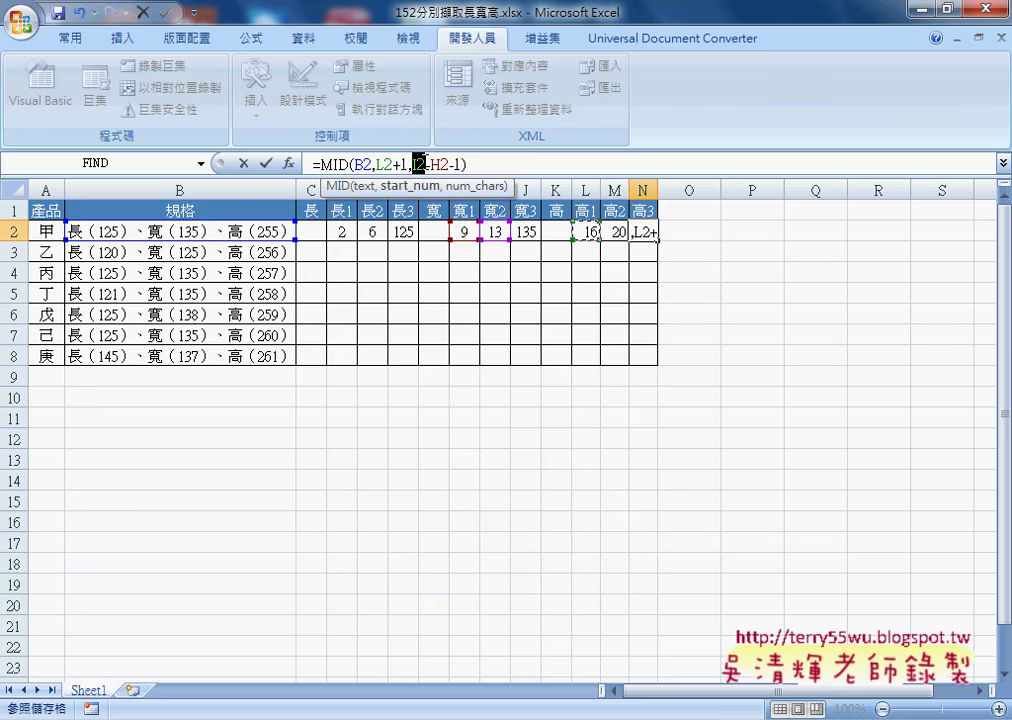
left_click(614, 231)
double_click(448, 163)
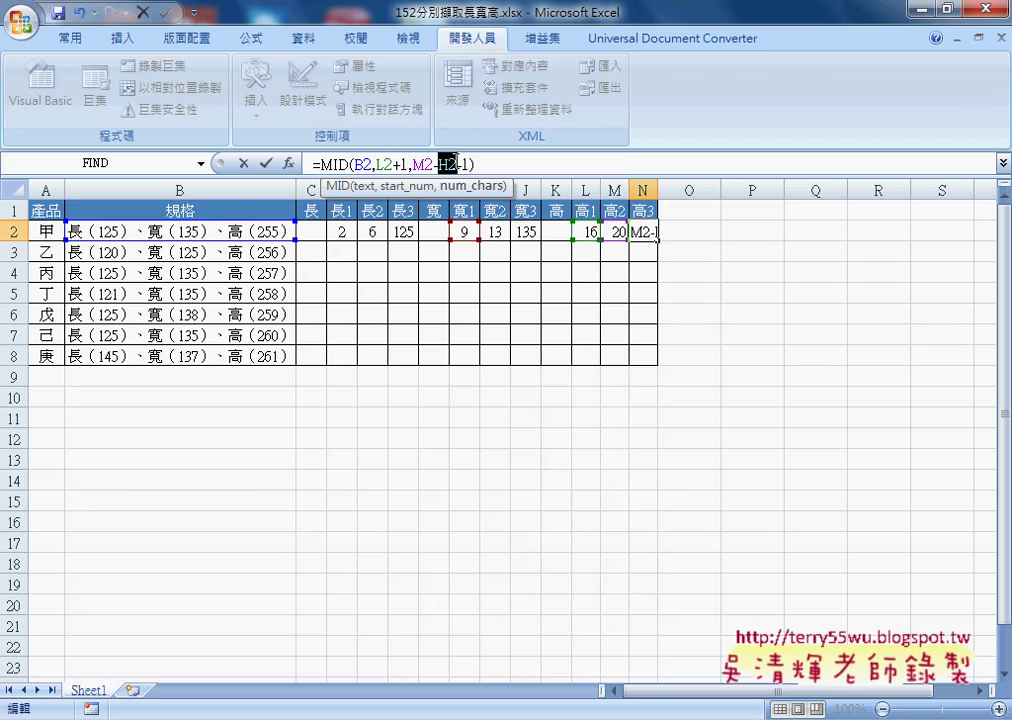
left_click(588, 231)
left_click(266, 164)
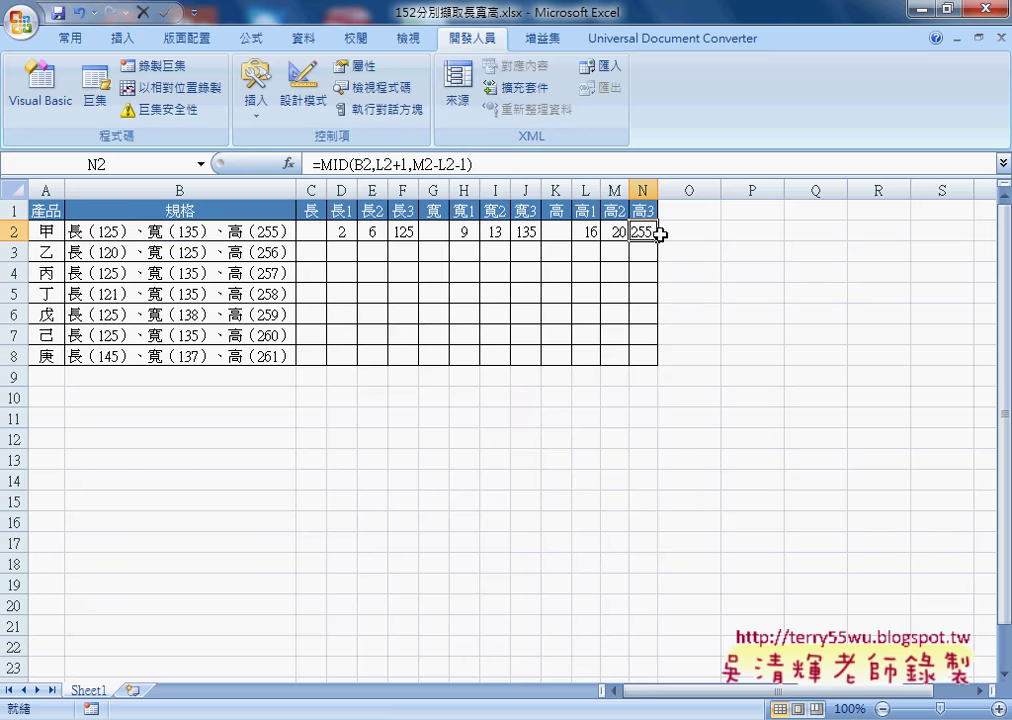
Step: Review the length, width and height formulas in F2, J2 and N2, then return to the Google Docs notes
left_click(412, 231)
left_click(525, 231)
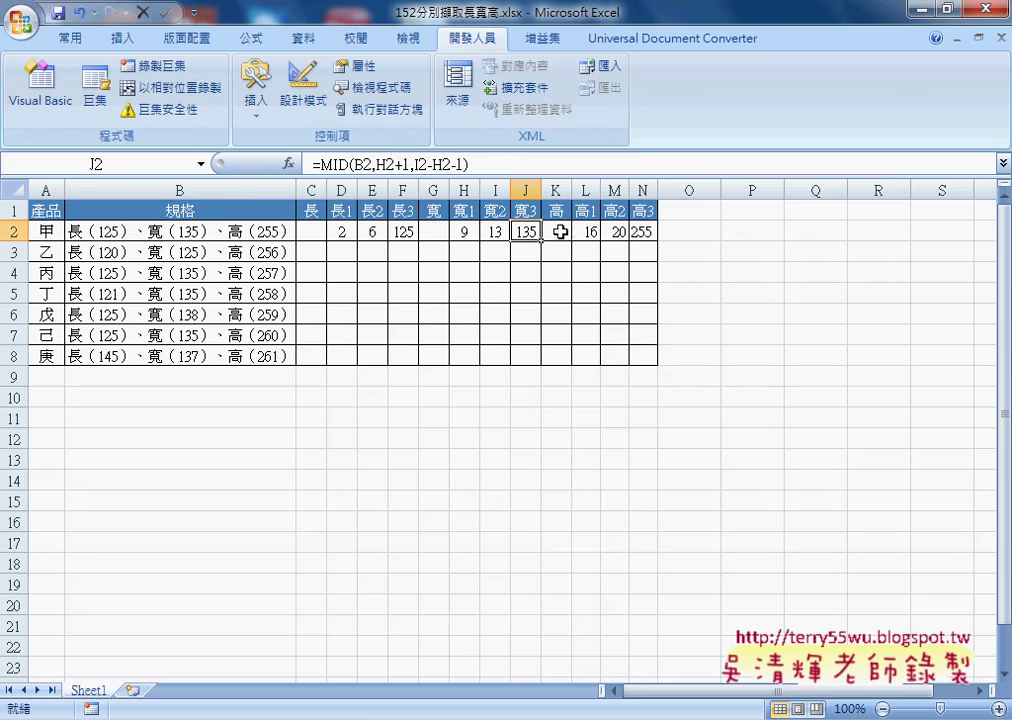
left_click(645, 231)
left_click(403, 231)
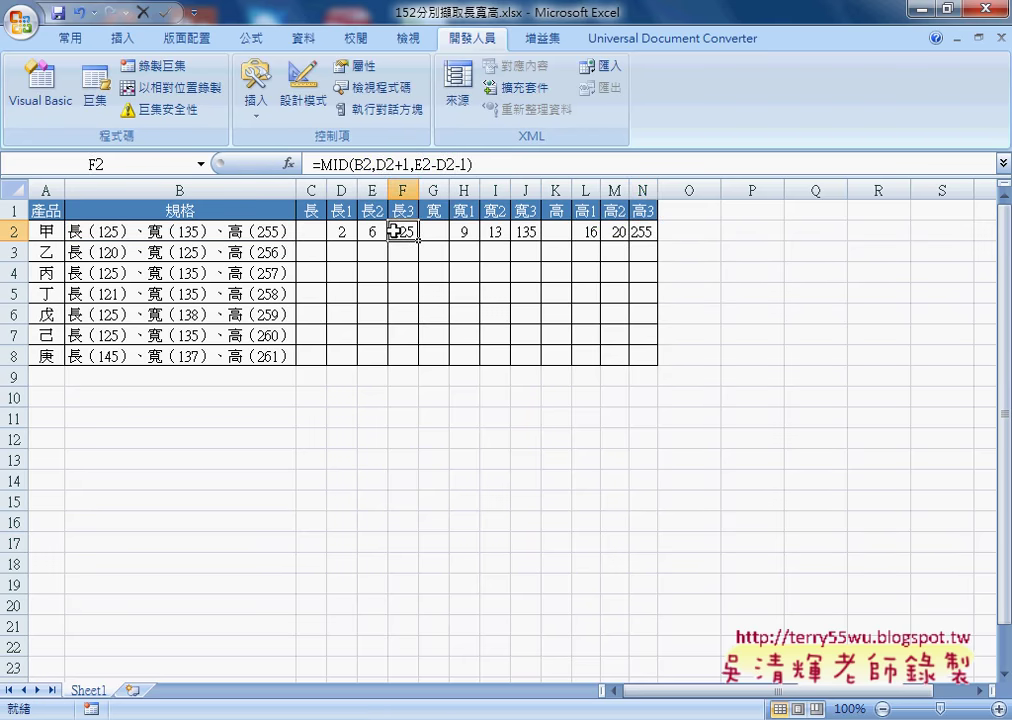
left_click(316, 234)
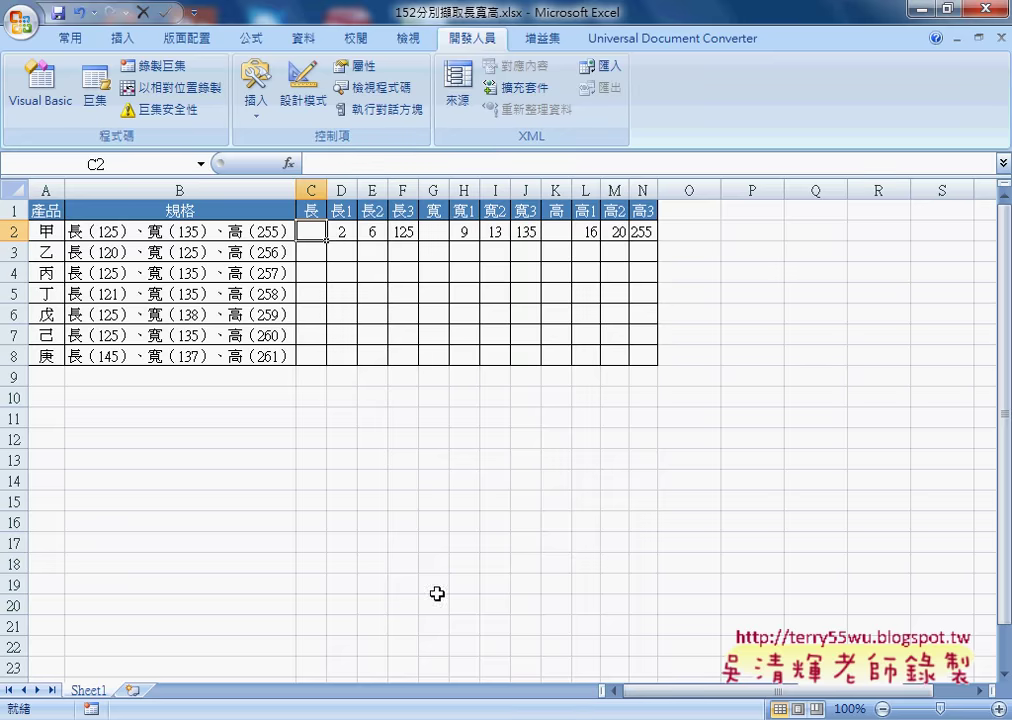
key("alt+Tab")
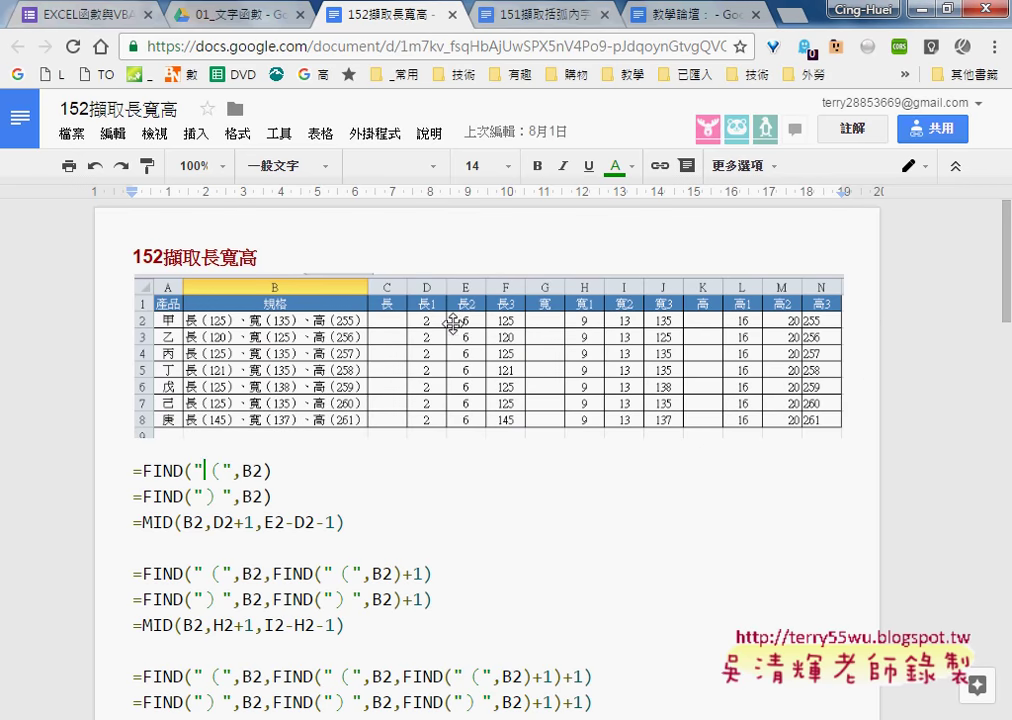
scroll(551, 428, "down", 1)
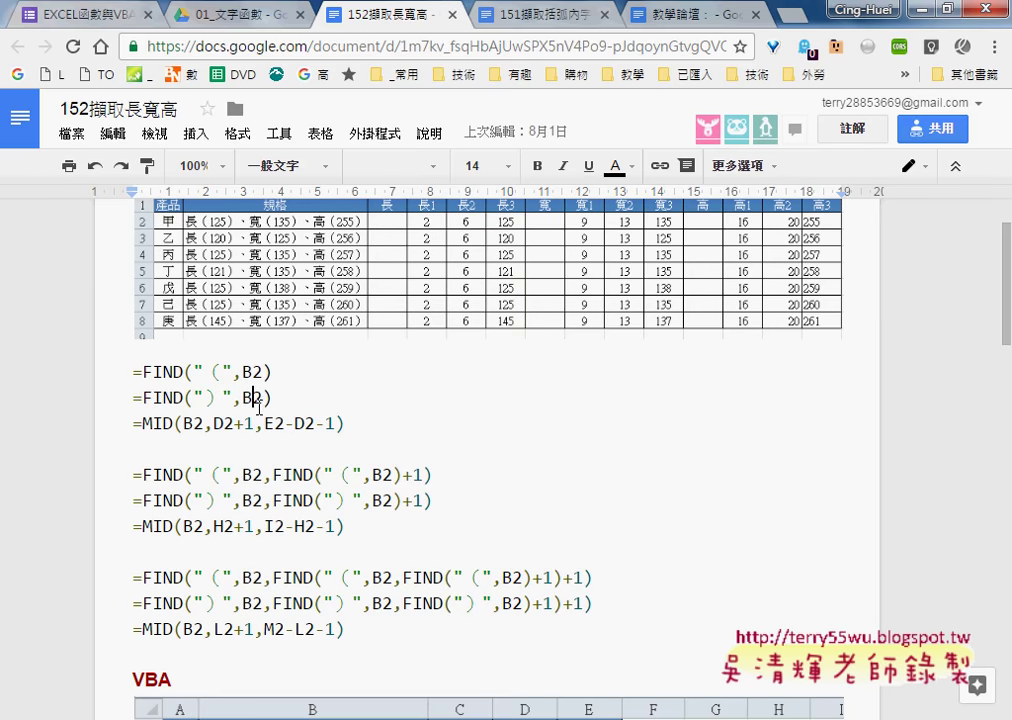
left_click(324, 475)
key("Down")
key("Down")
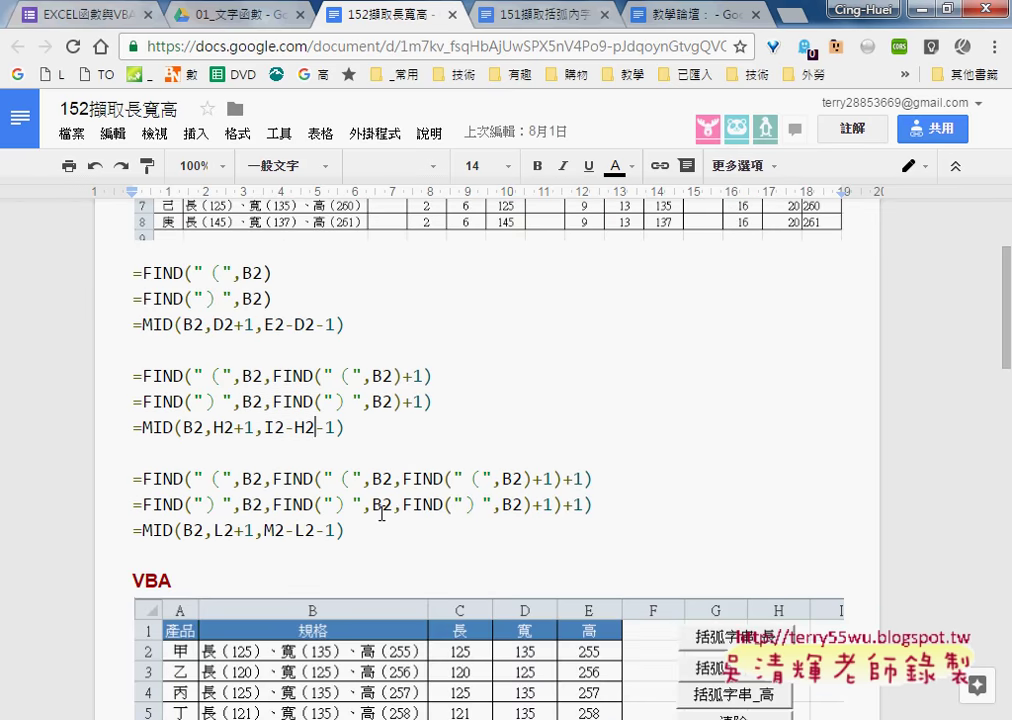
scroll(379, 515, "down", 1)
scroll(491, 516, "down", 1)
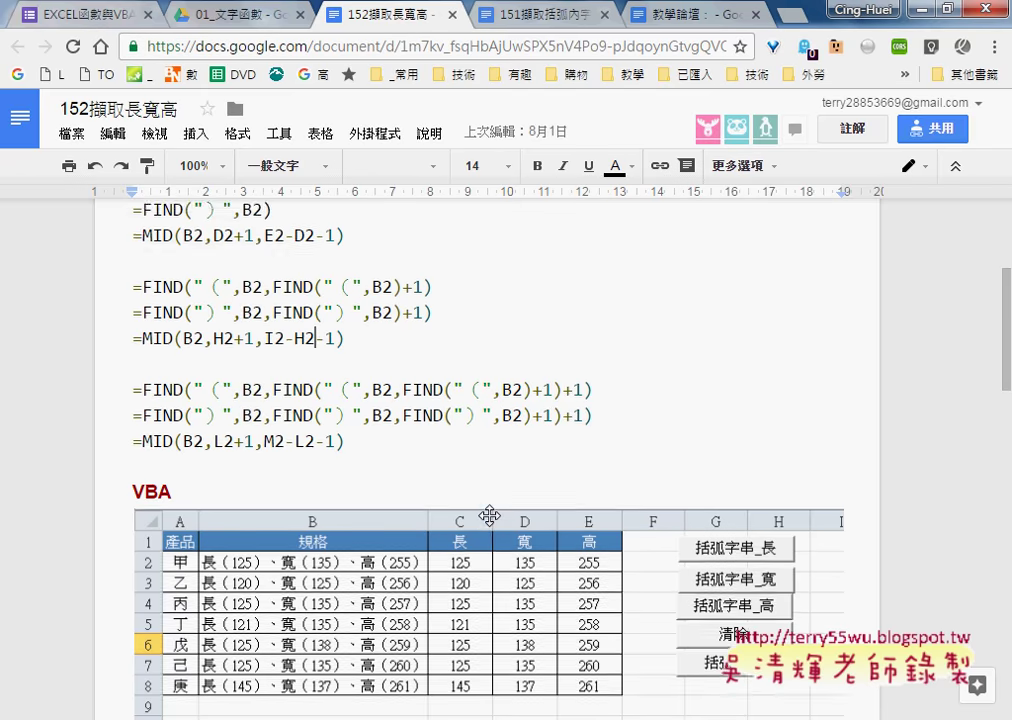
scroll(490, 516, "up", 3)
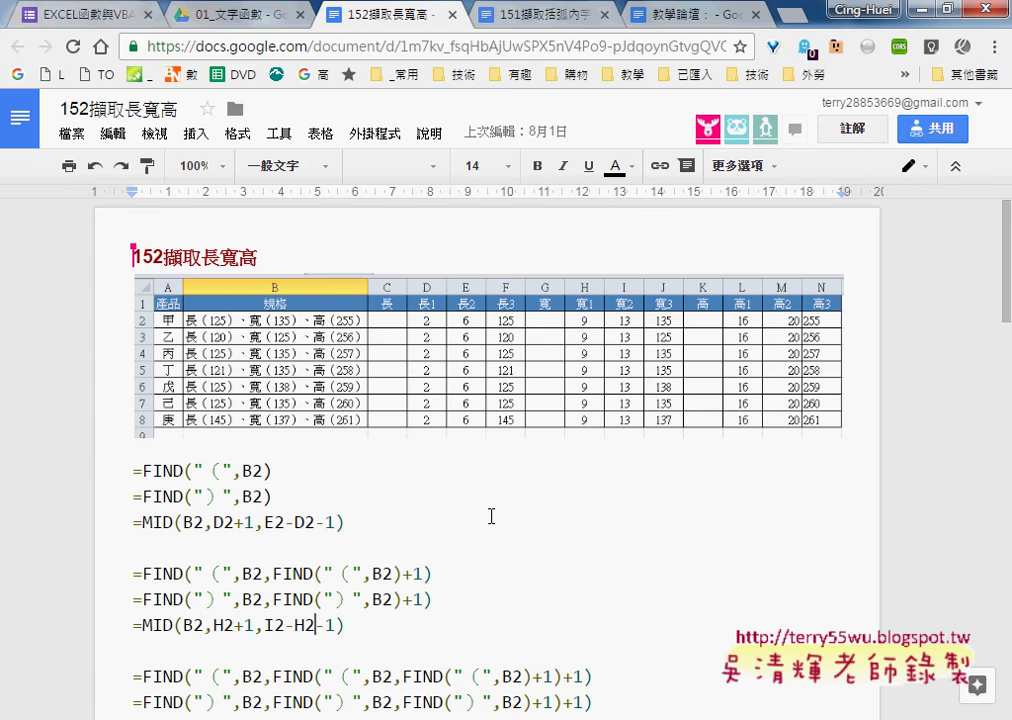
scroll(491, 516, "down", 4)
scroll(491, 516, "down", 1)
scroll(491, 516, "down", 2)
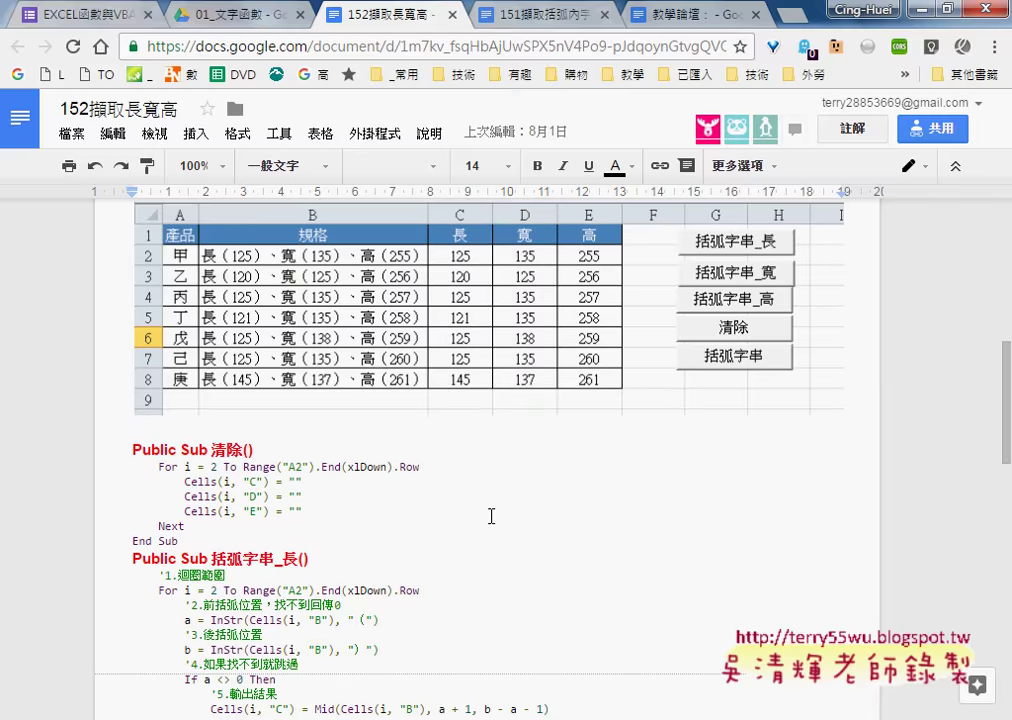
scroll(491, 516, "down", 1)
scroll(491, 516, "down", 2)
scroll(491, 516, "down", 2)
scroll(491, 516, "down", 4)
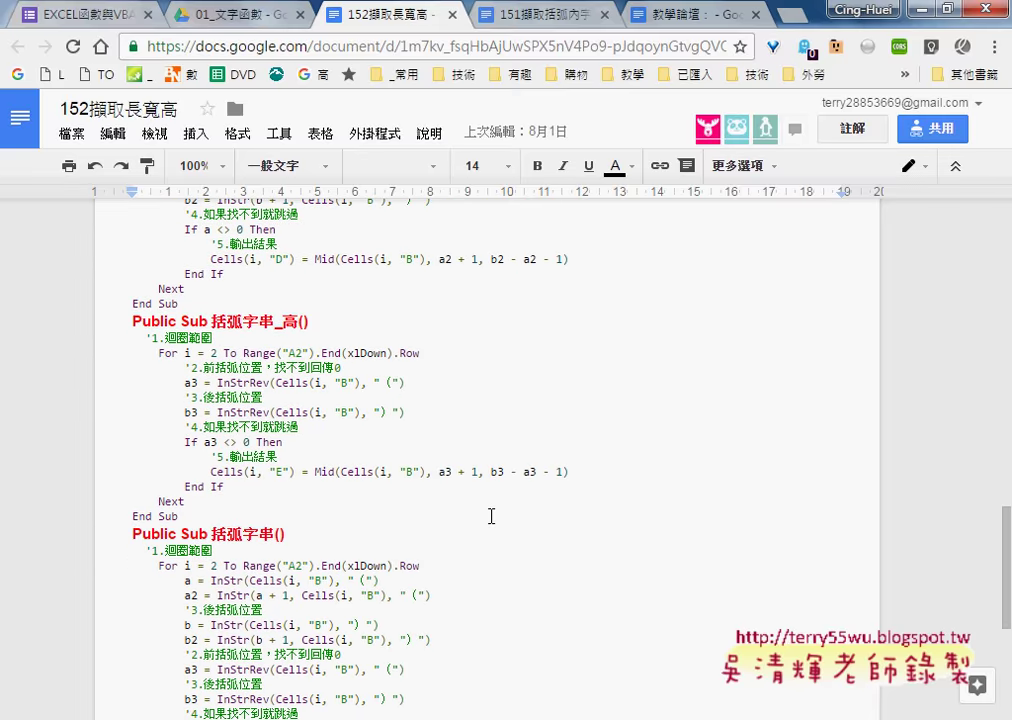
scroll(491, 516, "down", 1)
scroll(491, 516, "down", 2)
scroll(491, 516, "up", 5)
scroll(491, 516, "up", 10)
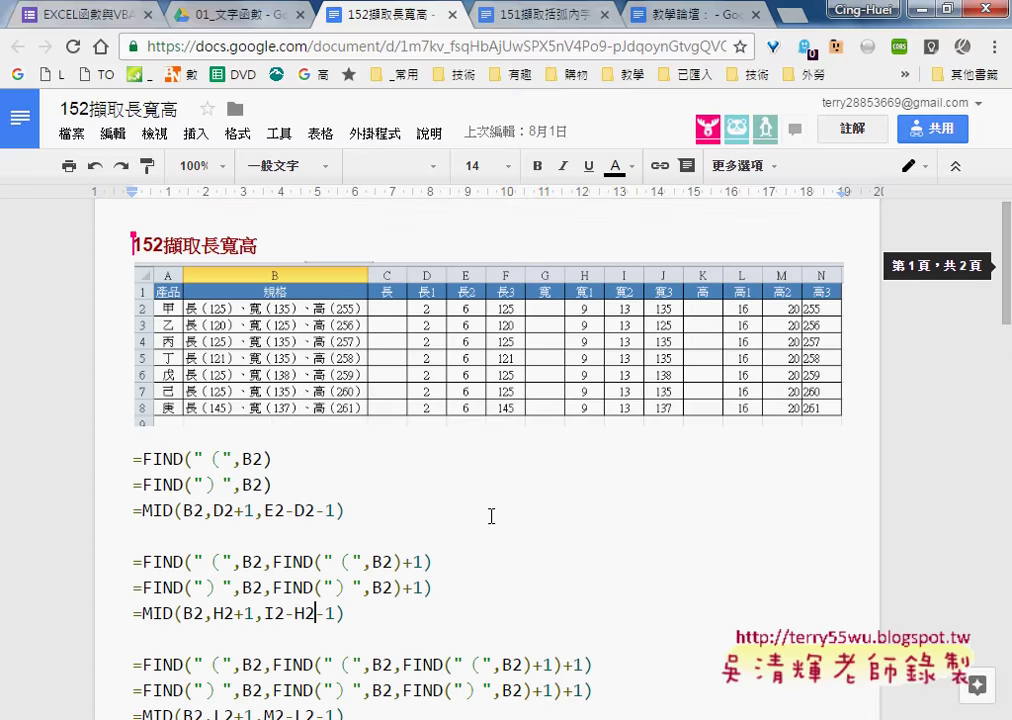
scroll(491, 516, "down", 1)
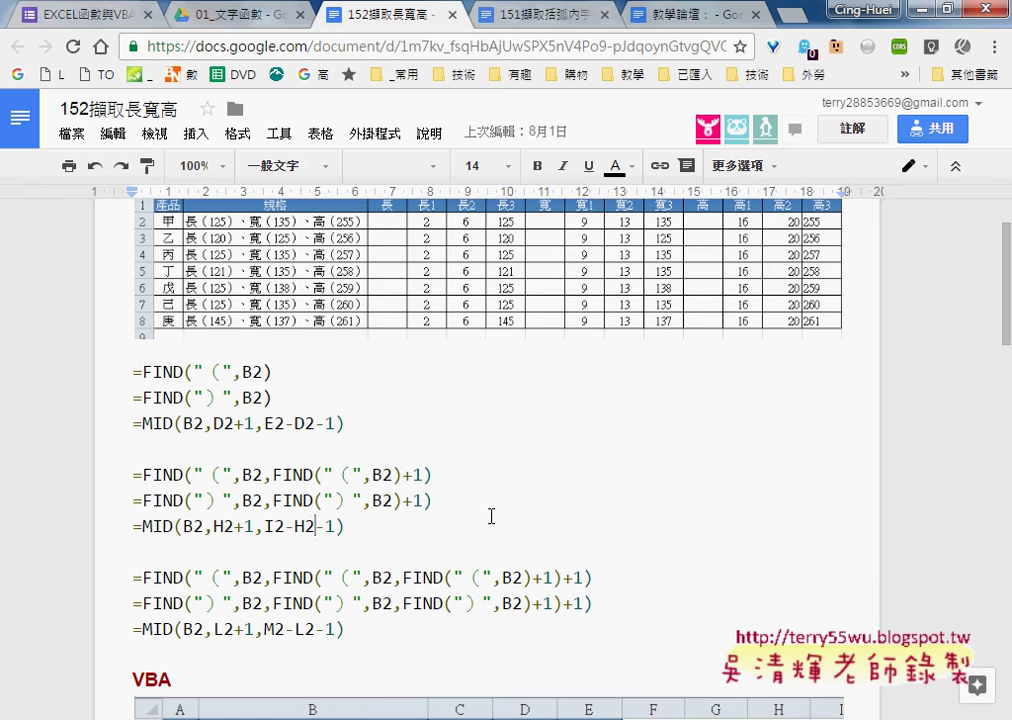